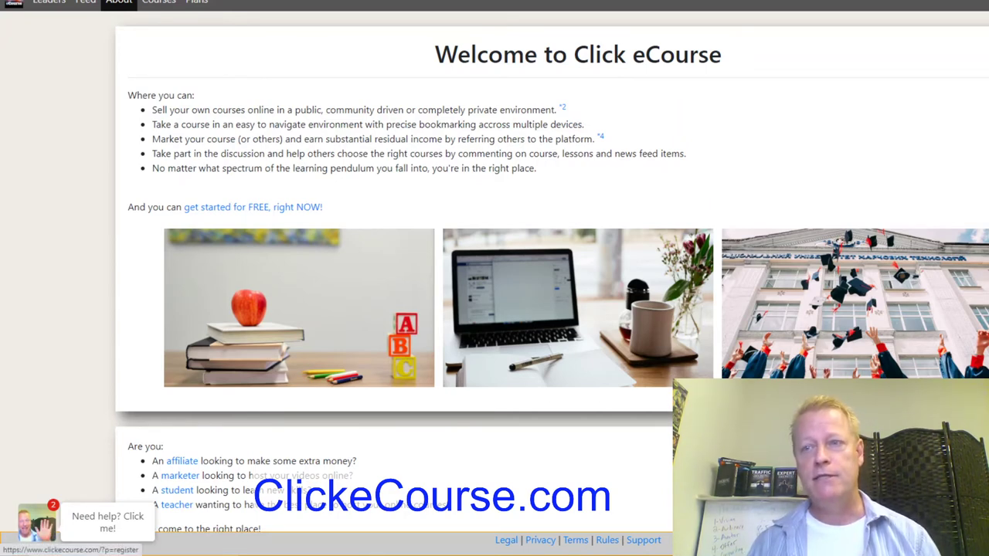
# - Register a new ClickeCourse account using a variant of the saved email and a new password
pyautogui.click(253, 207)
pyautogui.click(585, 240)
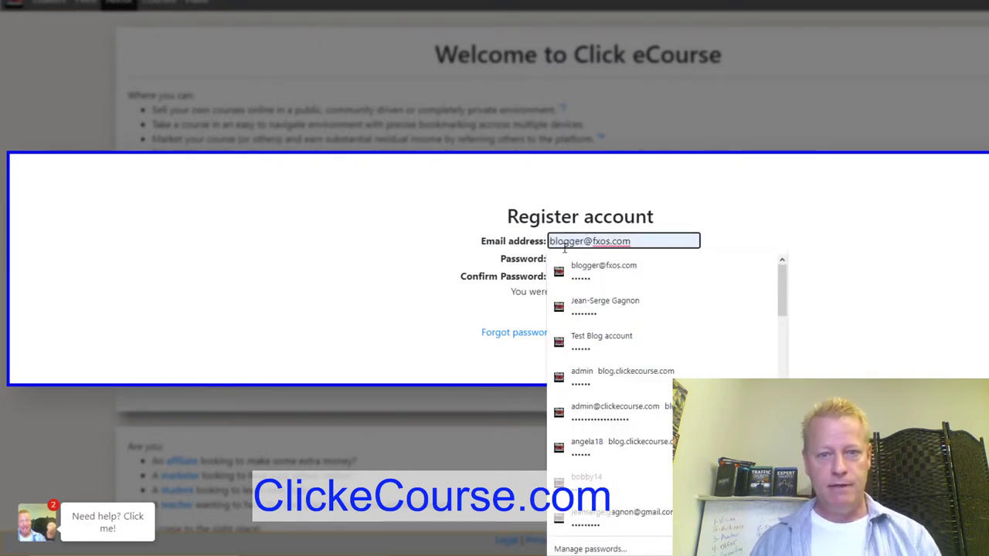
pyautogui.write('2')
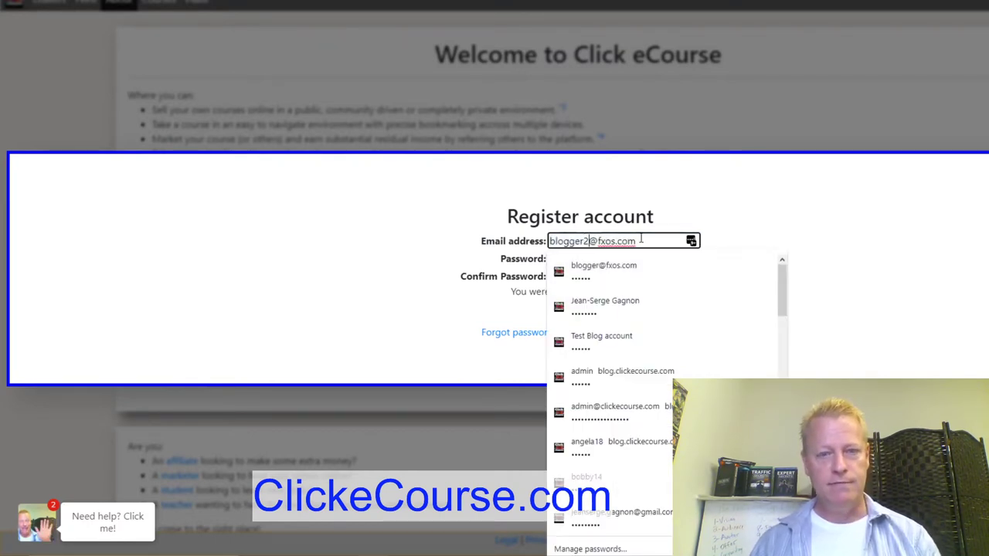
pyautogui.press('Tab')
pyautogui.hotkey('ctrl', 'a')
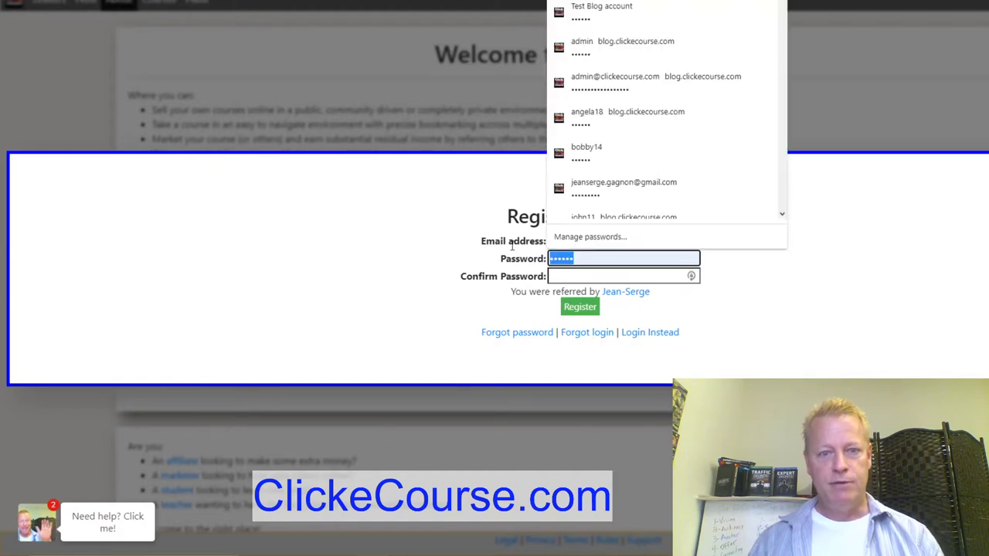
pyautogui.write('••••••')
pyautogui.press('Tab')
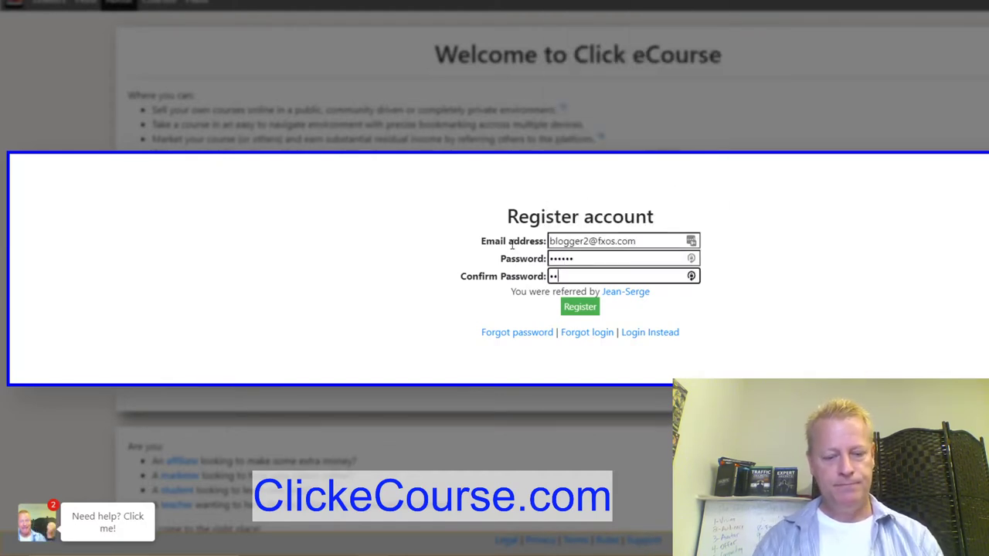
pyautogui.write('••••••')
pyautogui.click(575, 308)
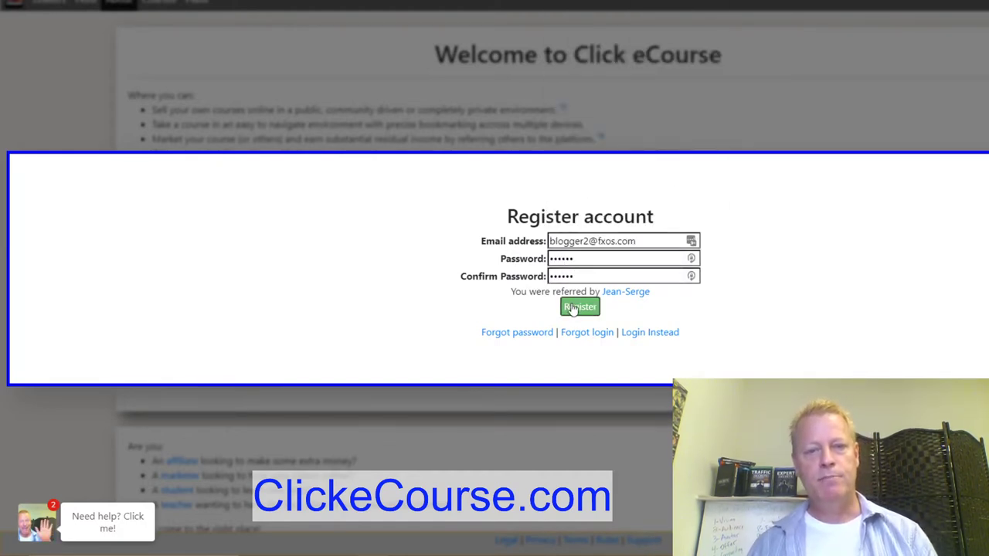
# - Dismiss the account-created confirmation message
pyautogui.moveTo(420, 212); pyautogui.dragTo(712, 239)
pyautogui.click(650, 315)
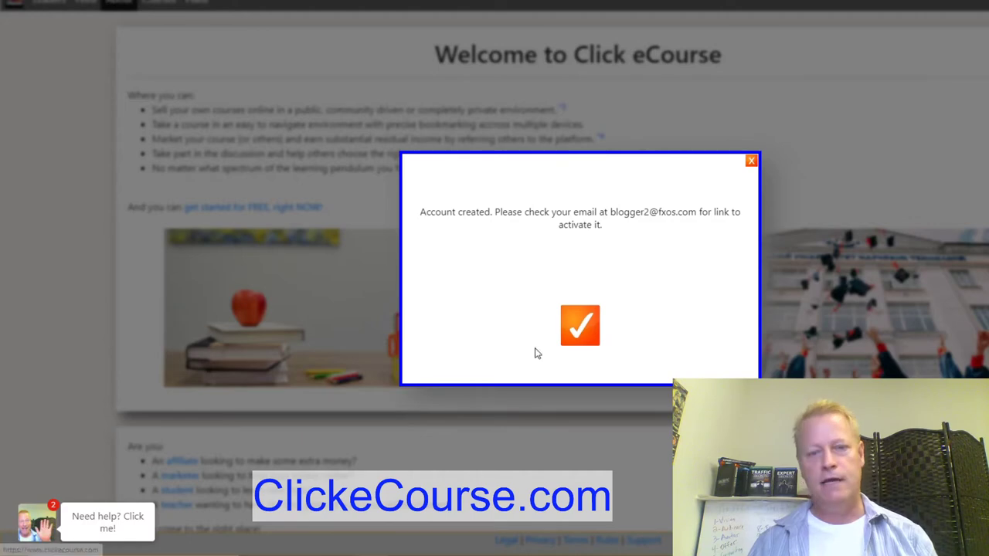
pyautogui.click(580, 328)
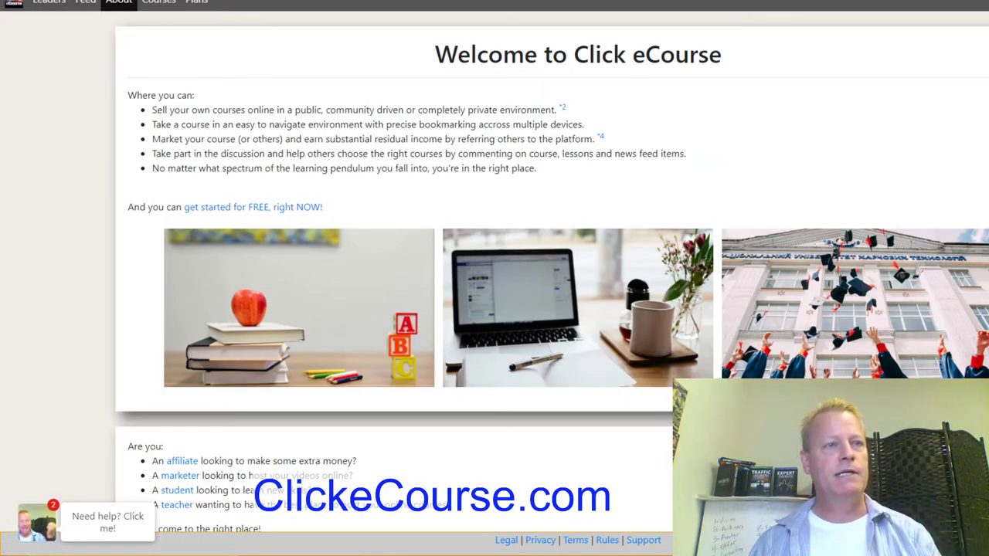
# - Refresh the Gmail inbox and follow the link in the 'Account Activation on Click eCourse' email
pyautogui.hotkey('ctrl', 'Tab')
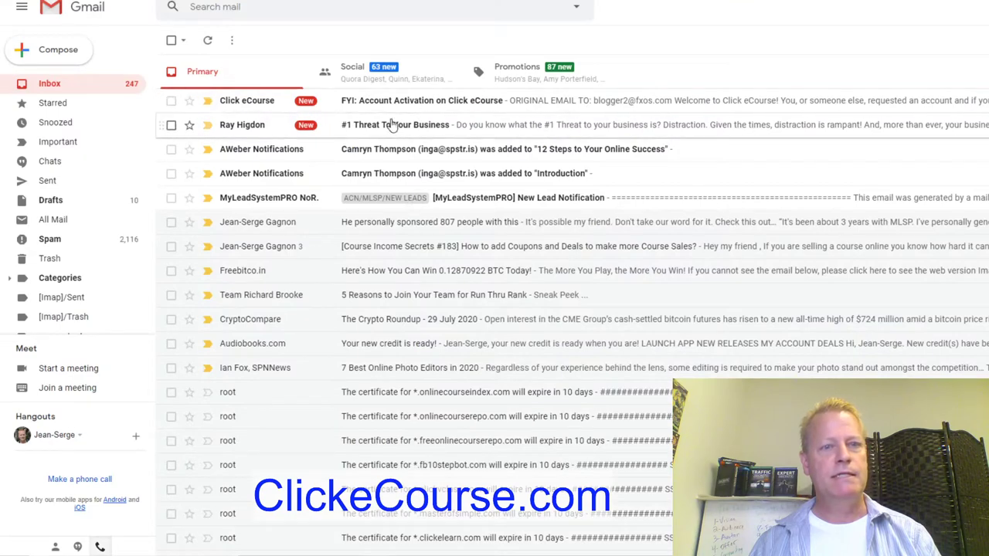
pyautogui.click(207, 40)
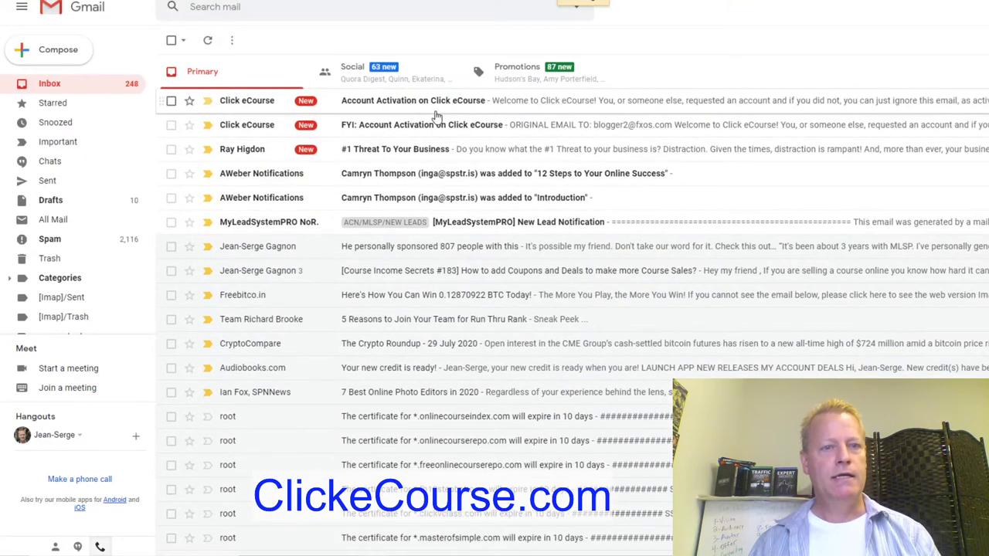
pyautogui.click(632, 102)
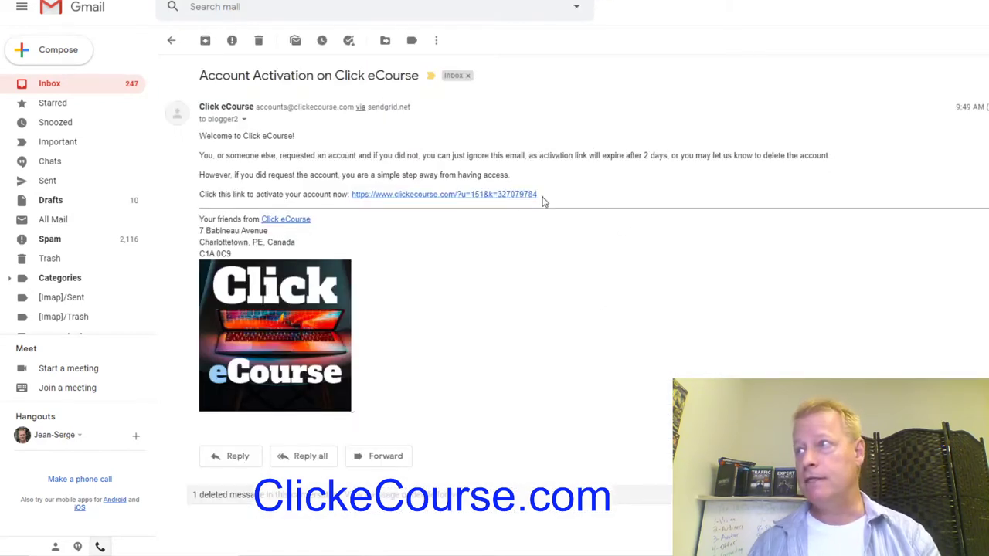
pyautogui.click(472, 197)
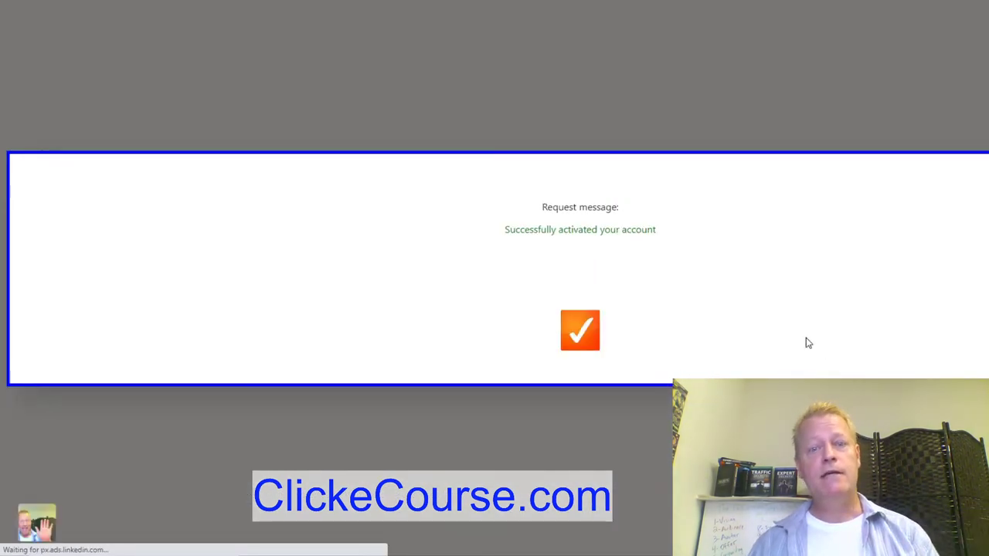
# - Dismiss the activation message, go full screen, and open the account's basic profile settings
pyautogui.click(579, 333)
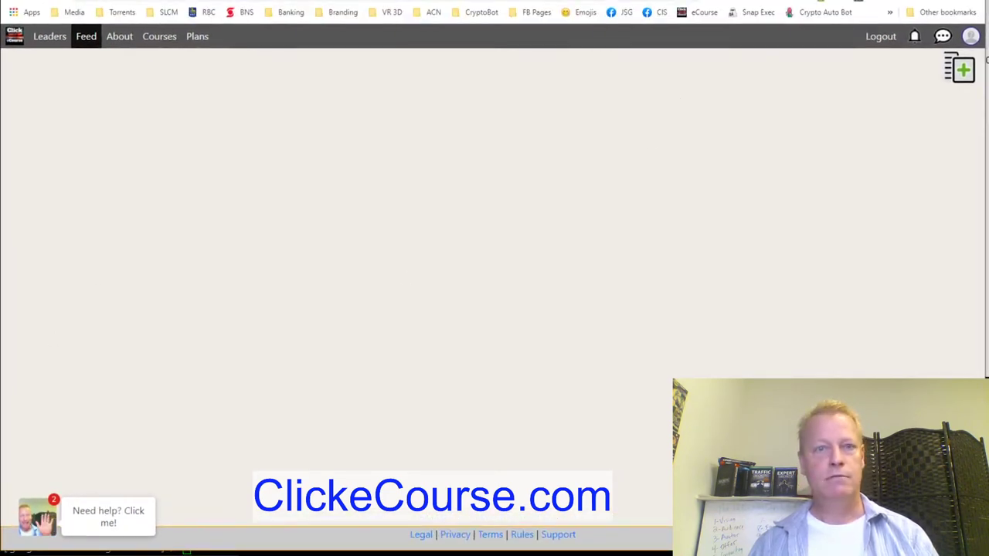
pyautogui.hotkey('alt', 'Tab')
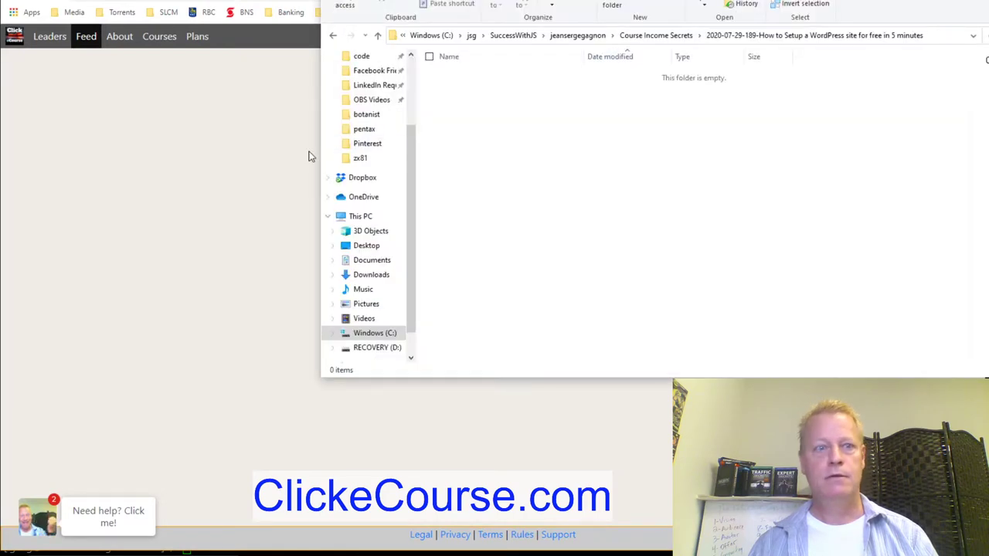
pyautogui.click(320, 150)
pyautogui.hotkey('ctrl', 'shift', 'b')
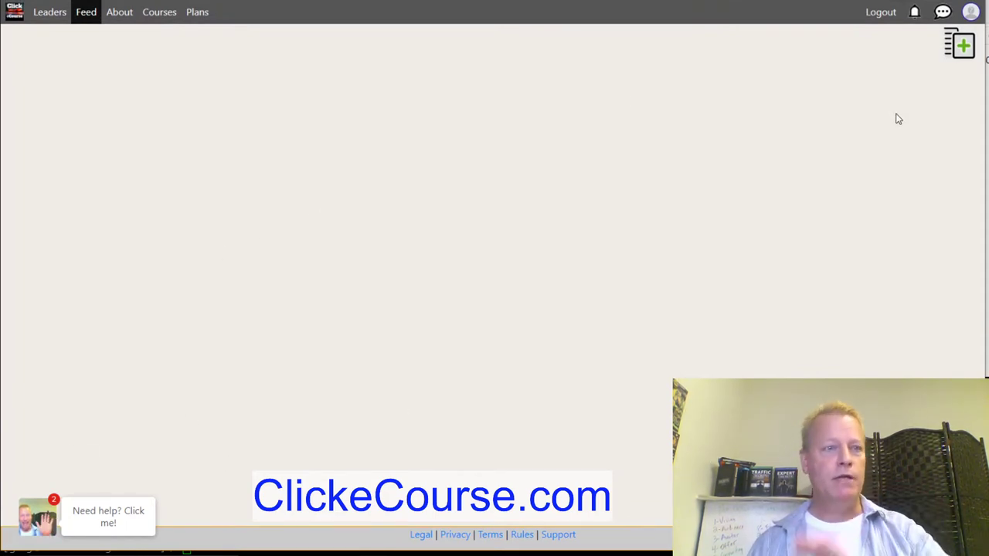
pyautogui.click(86, 12)
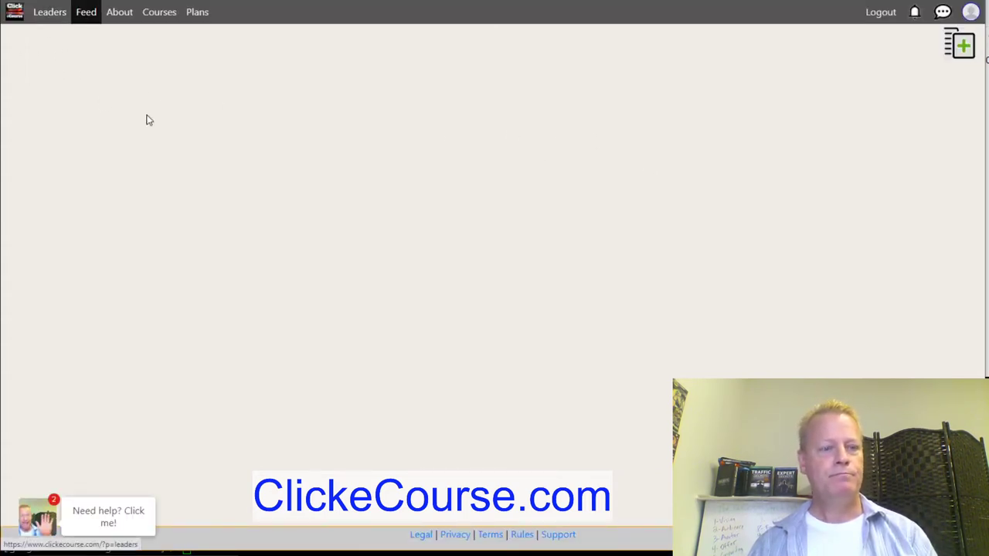
pyautogui.click(124, 17)
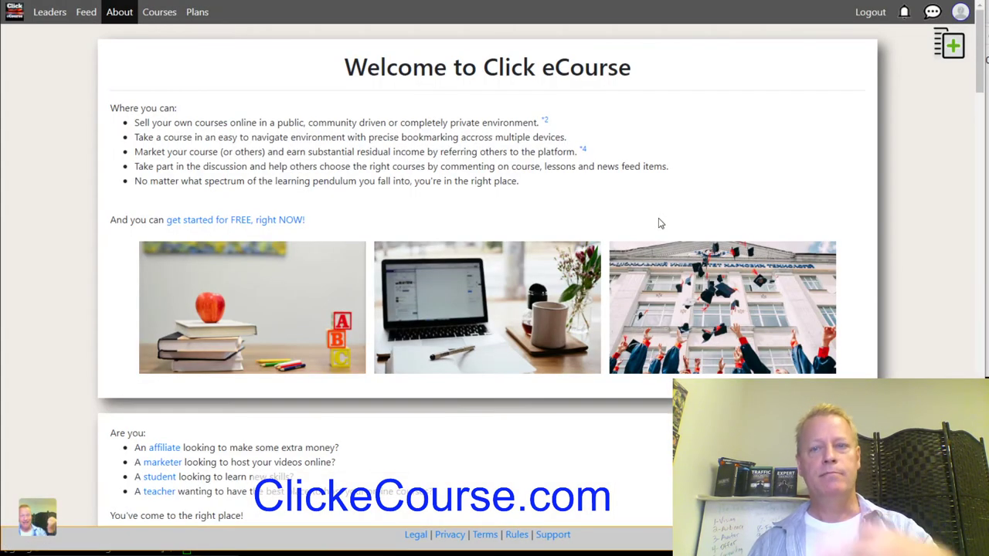
pyautogui.click(960, 13)
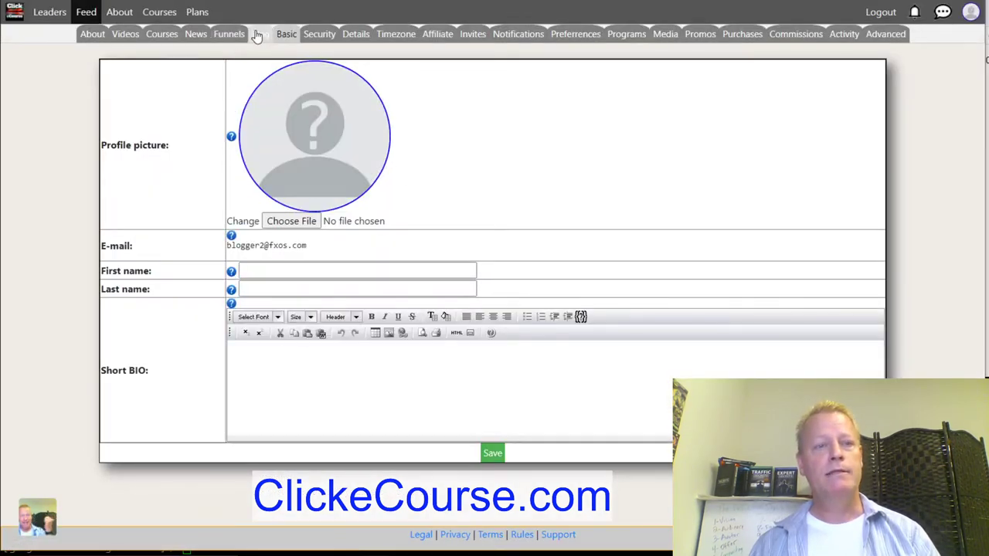
# - On the Blog tab, set the site title to Blogger's Blog and the URL path to blogger2
pyautogui.click(257, 34)
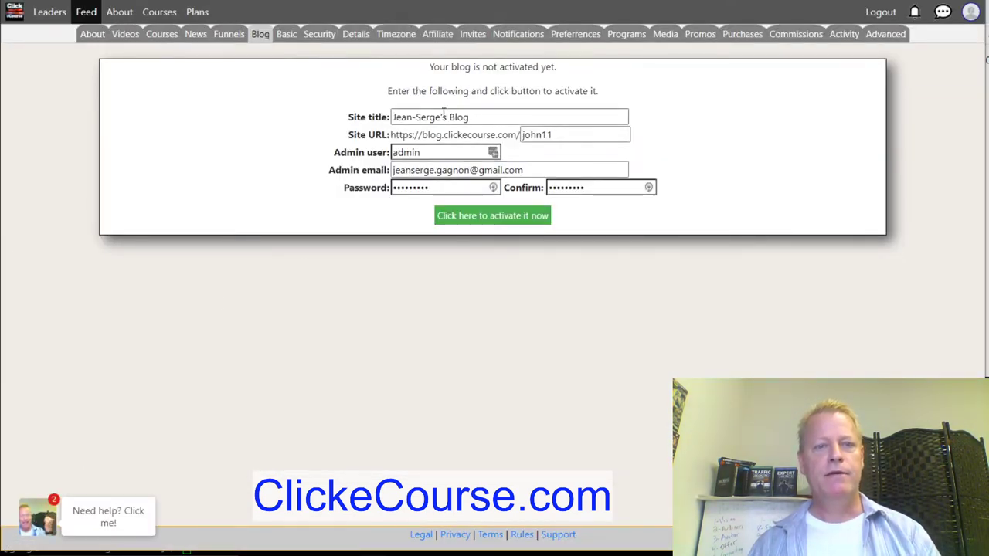
pyautogui.moveTo(446, 116); pyautogui.dragTo(326, 118)
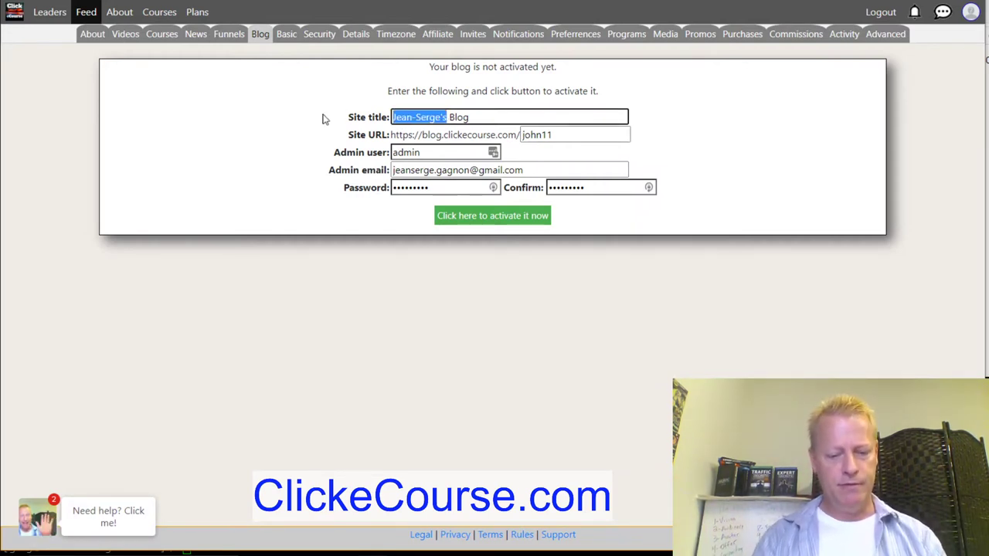
pyautogui.write('Blogge')
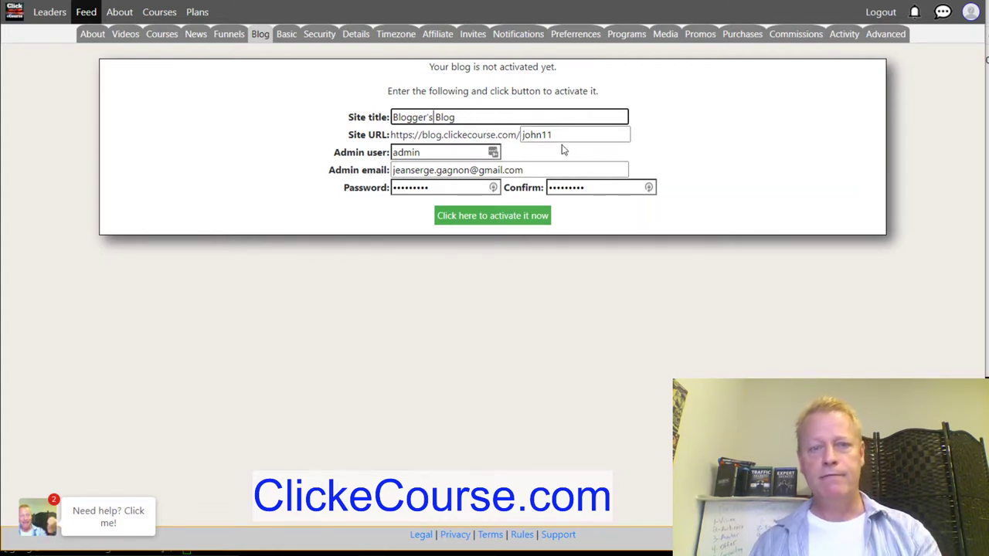
pyautogui.moveTo(564, 136); pyautogui.dragTo(485, 136)
pyautogui.write('blogger2')
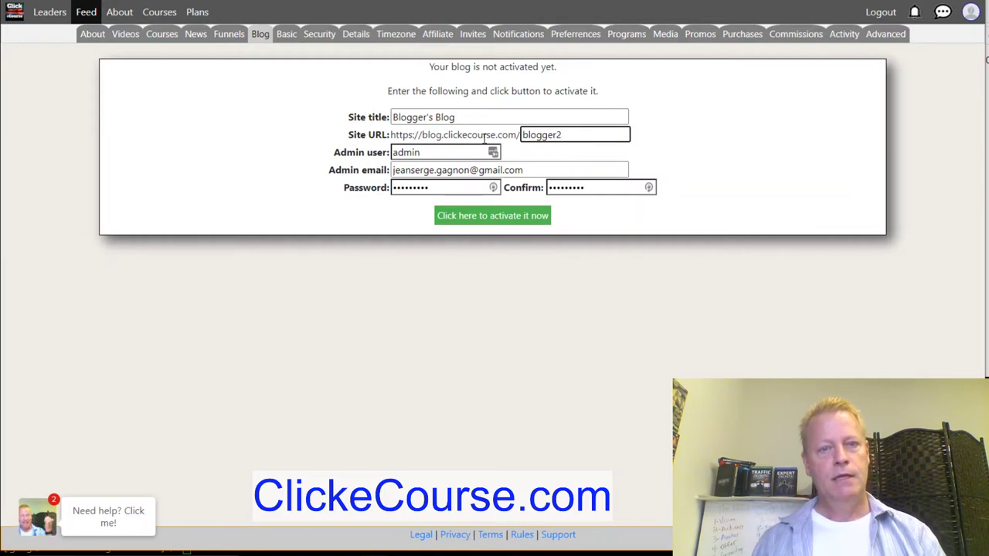
# - Enter the new admin email and a matching password, then activate the blog
pyautogui.press('Tab')
pyautogui.moveTo(539, 171); pyautogui.dragTo(338, 162)
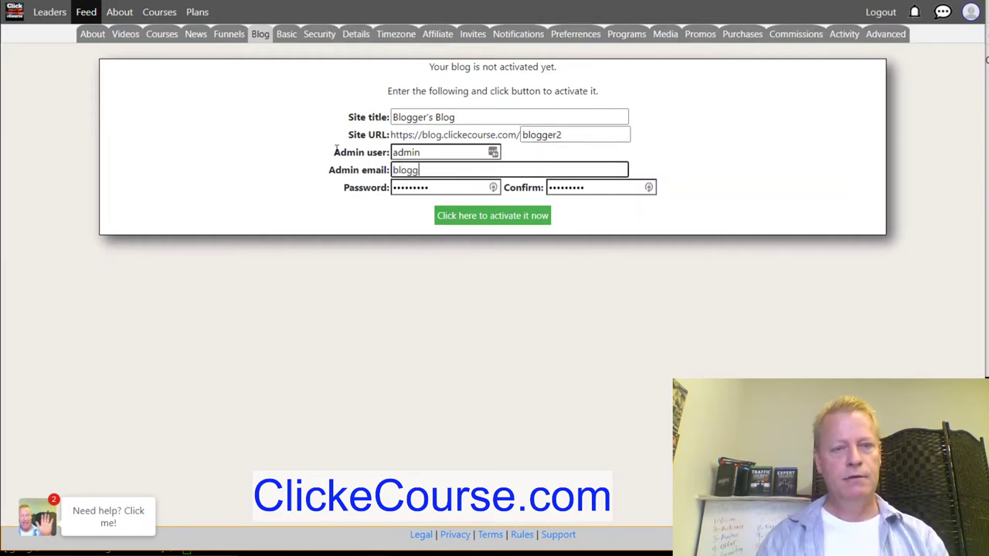
pyautogui.press('Tab')
pyautogui.write('p')
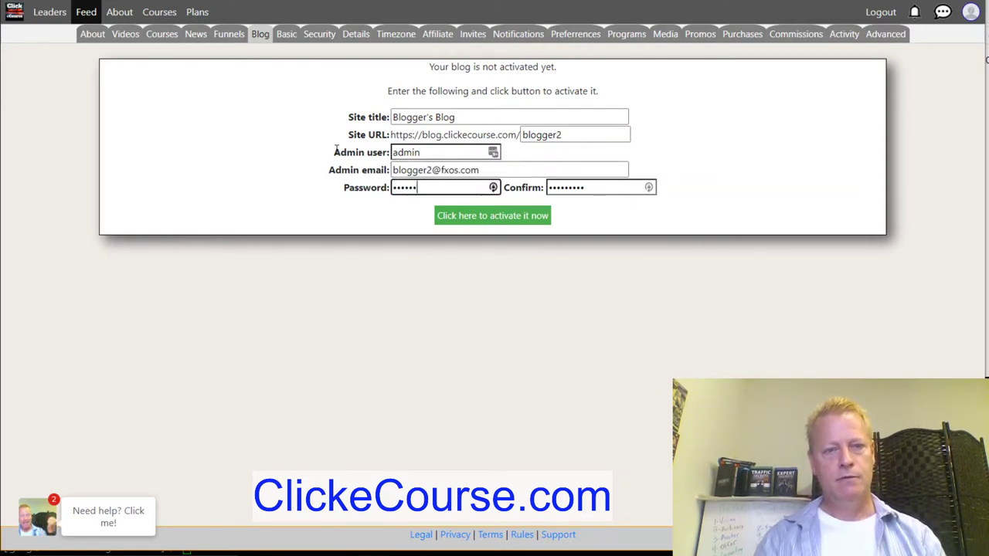
pyautogui.press('Tab')
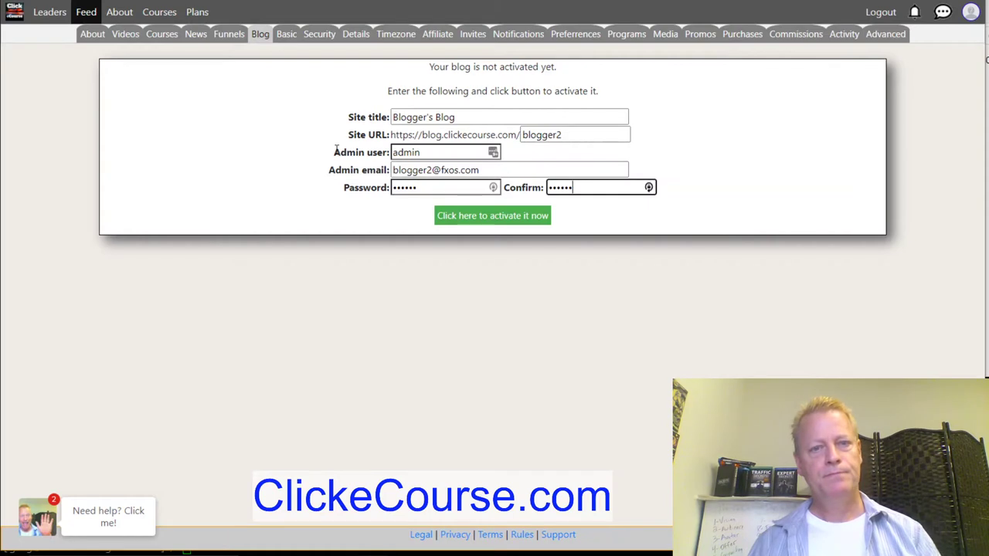
pyautogui.click(491, 219)
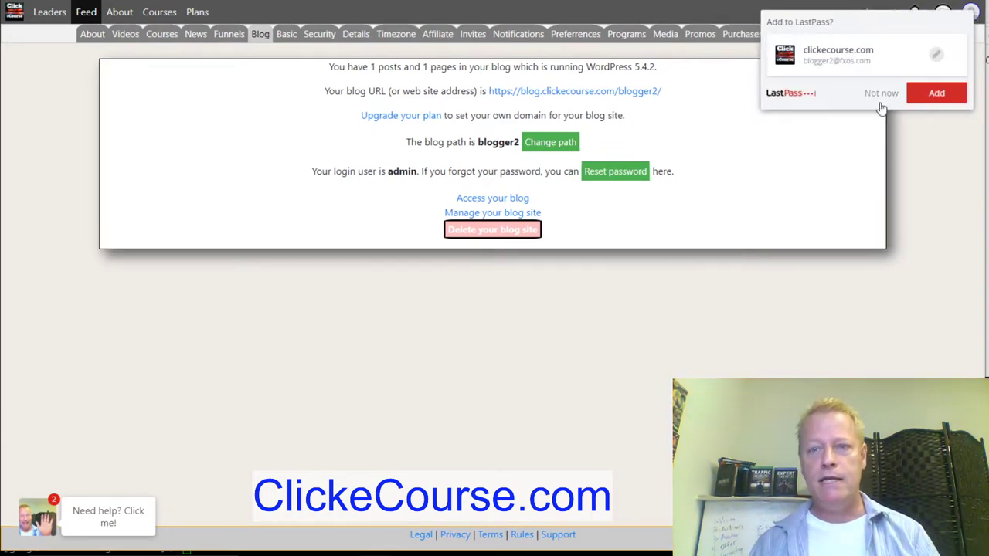
# - Decline saving the login and preview the blog in a private window
pyautogui.click(886, 101)
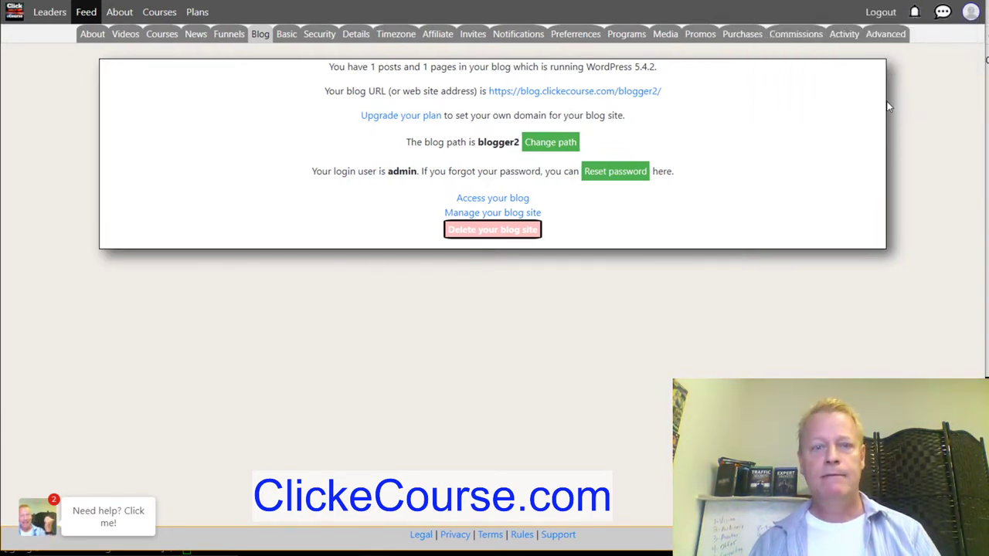
pyautogui.rightClick(511, 200)
pyautogui.click(580, 239)
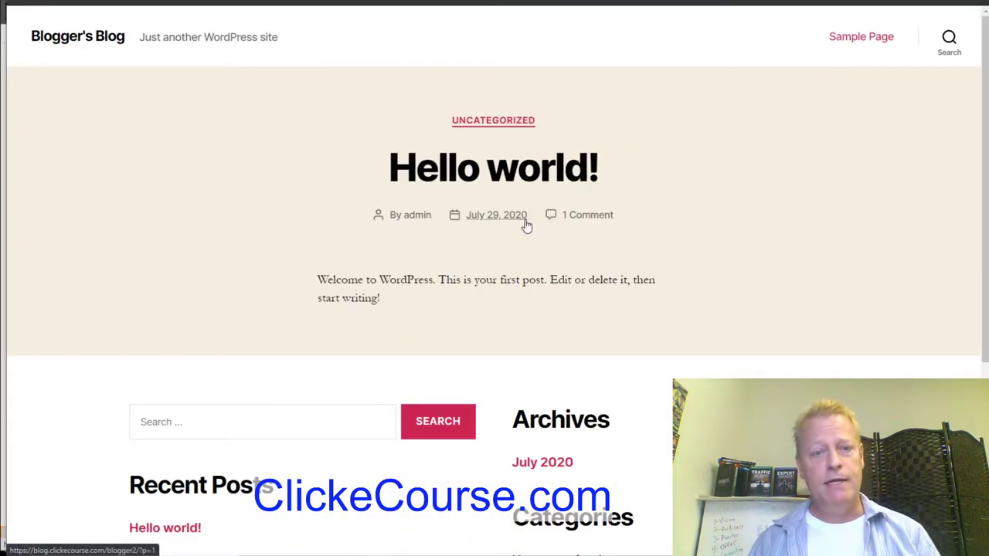
# - Close the preview and open the blog's WordPress login page via 'Manage your blog site'
pyautogui.scroll(-4, 525, 224)
pyautogui.scroll(4, 677, 274)
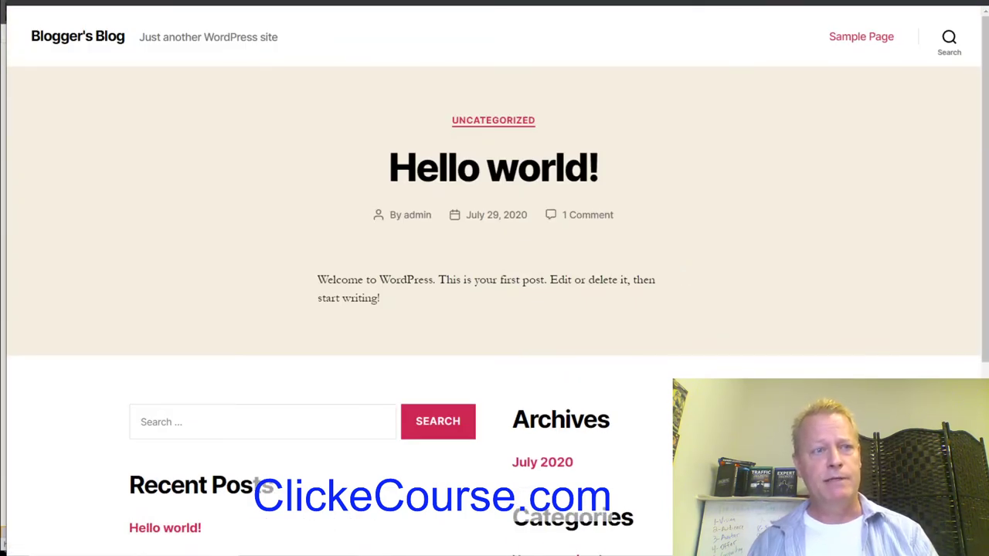
pyautogui.hotkey('ctrl', 'w')
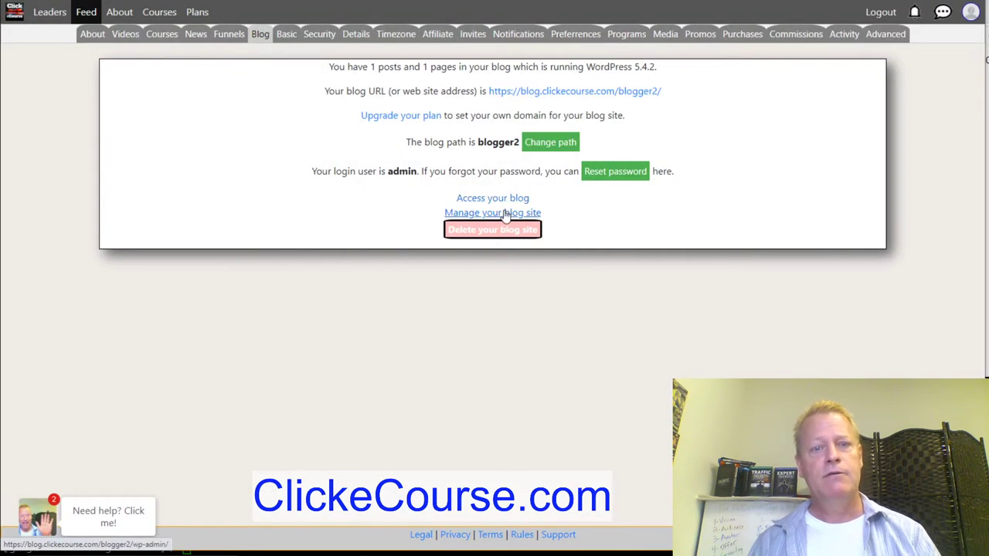
pyautogui.click(501, 214)
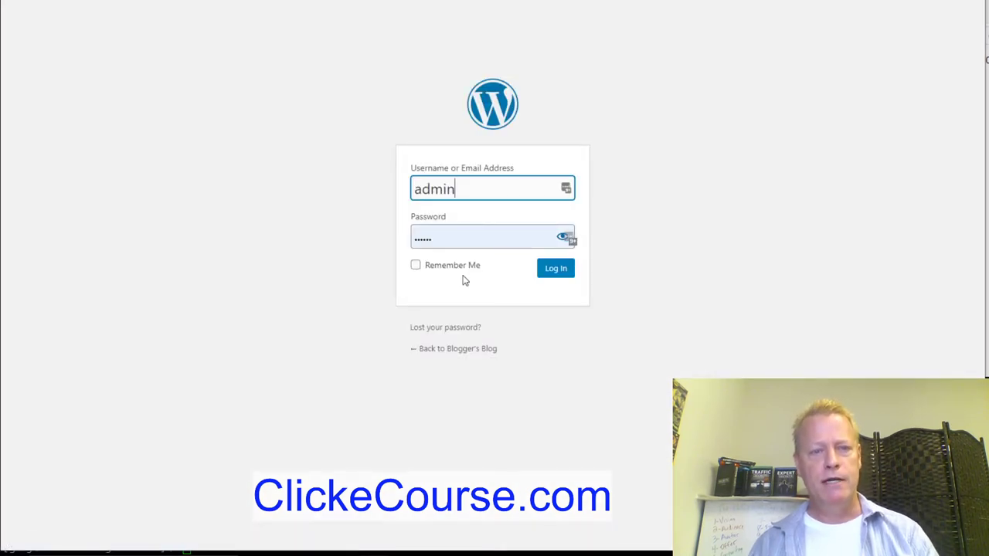
# - Log in to WordPress and activate the Twenty Seventeen theme from Appearance > Themes
pyautogui.click(559, 272)
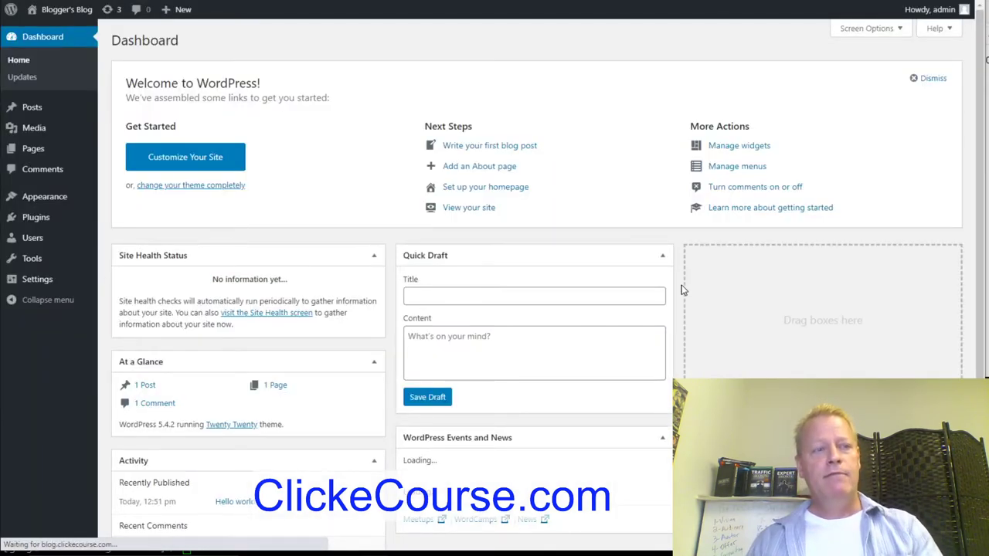
pyautogui.moveTo(19, 199)
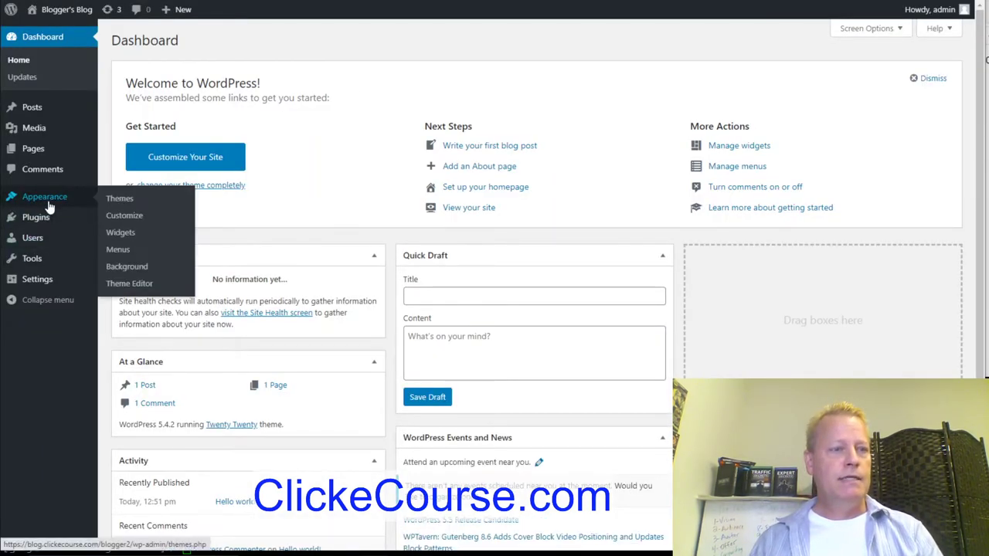
pyautogui.click(117, 202)
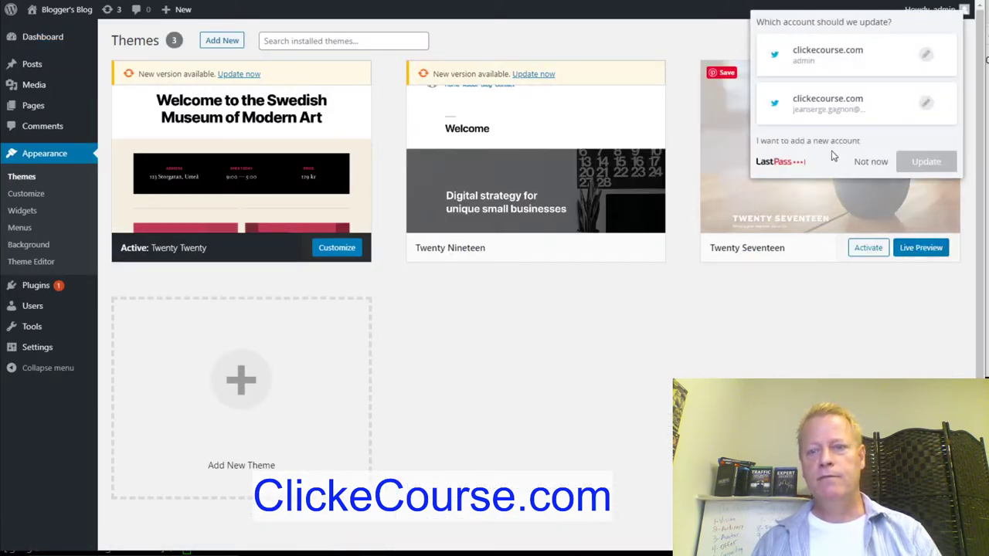
pyautogui.click(863, 160)
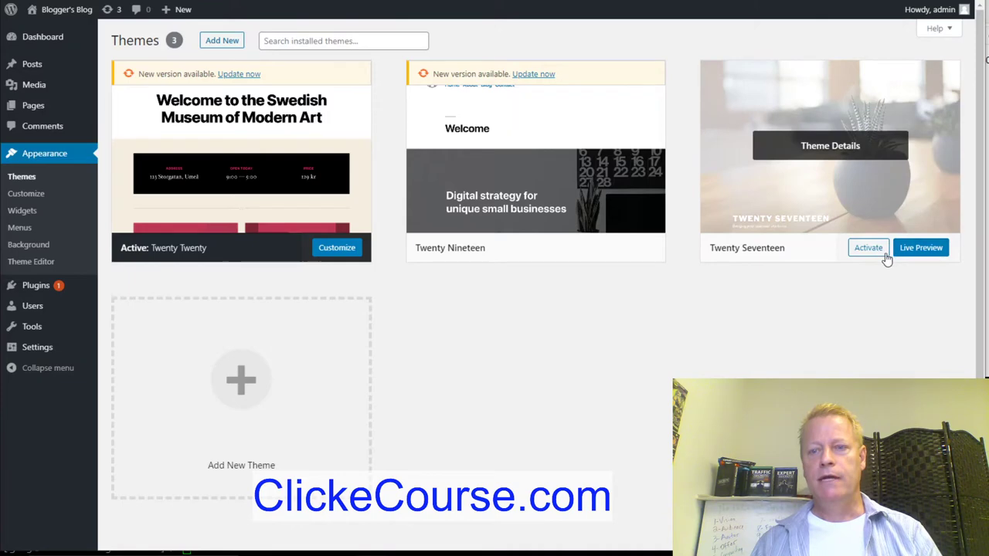
pyautogui.click(868, 249)
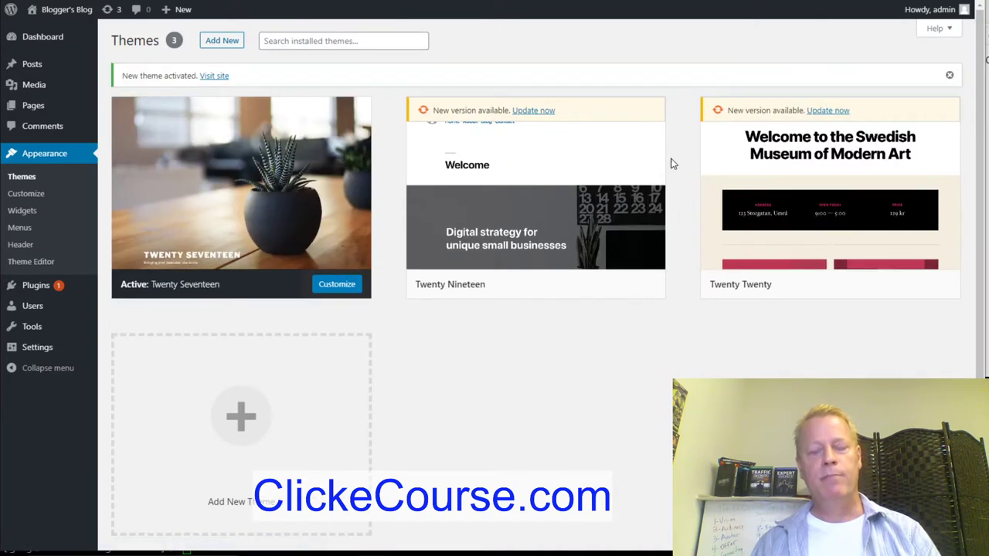
pyautogui.hotkey('alt', 'Tab')
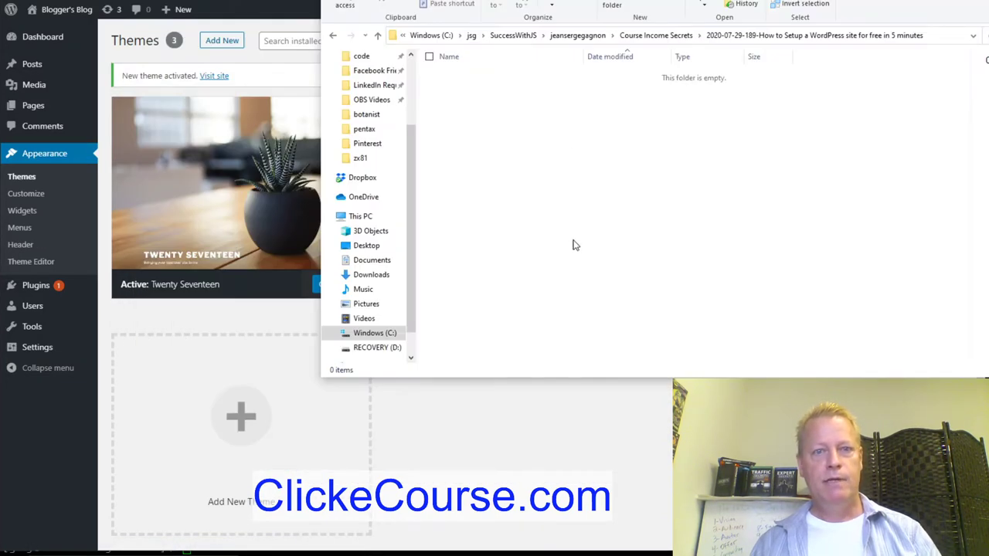
pyautogui.hotkey('alt', 'Tab')
pyautogui.moveTo(373, 553)
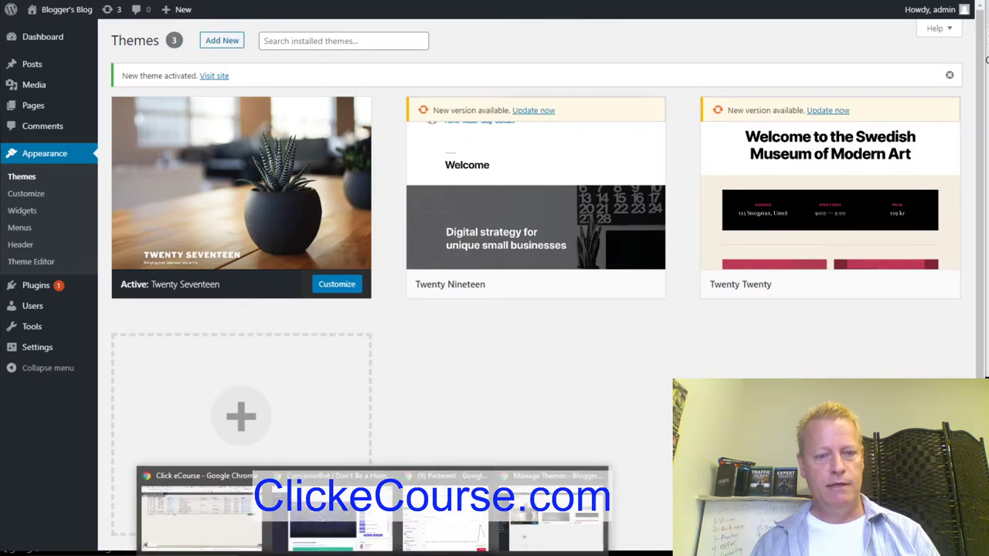
pyautogui.hotkey('alt', 'Tab')
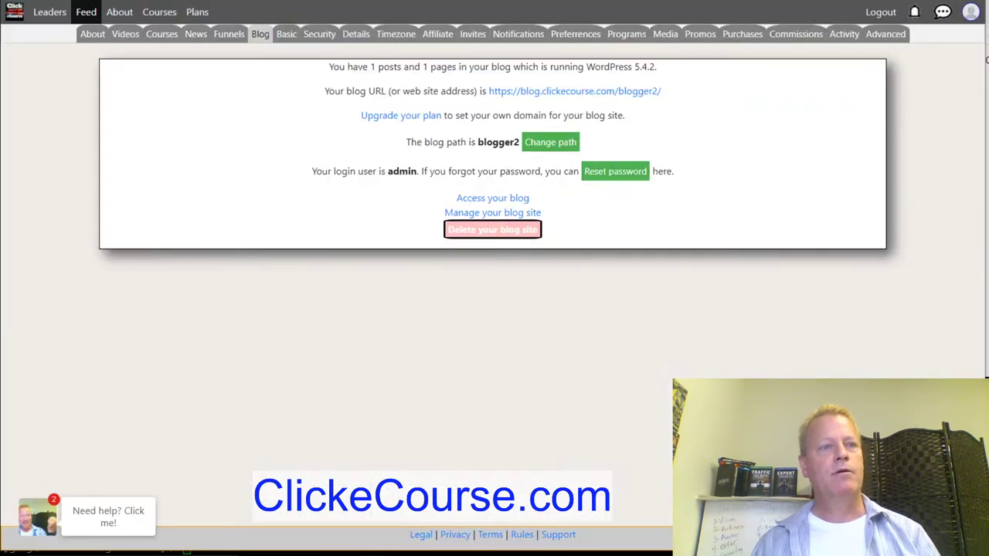
pyautogui.click(463, 200)
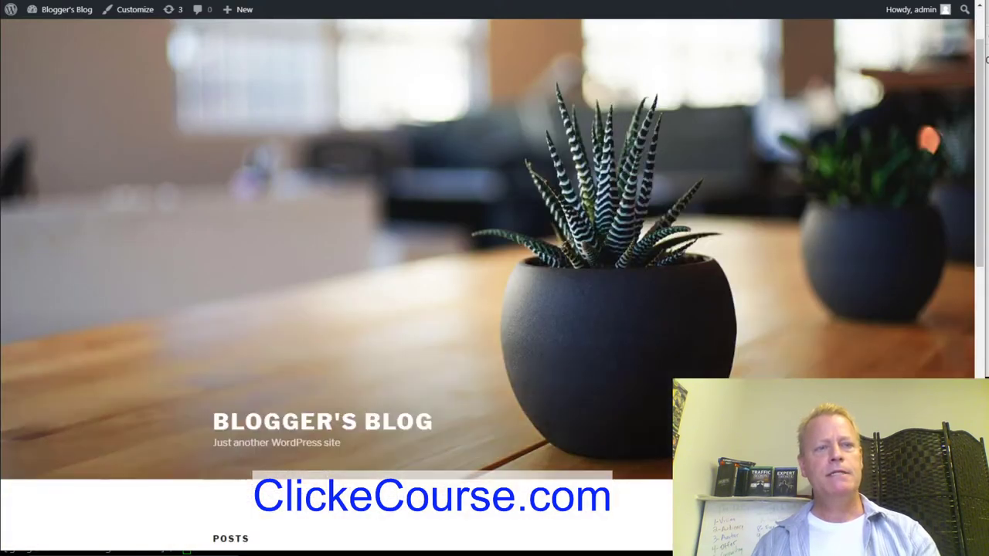
pyautogui.scroll(-15, 446, 317)
pyautogui.scroll(15, 278, 287)
pyautogui.scroll(-5, 279, 287)
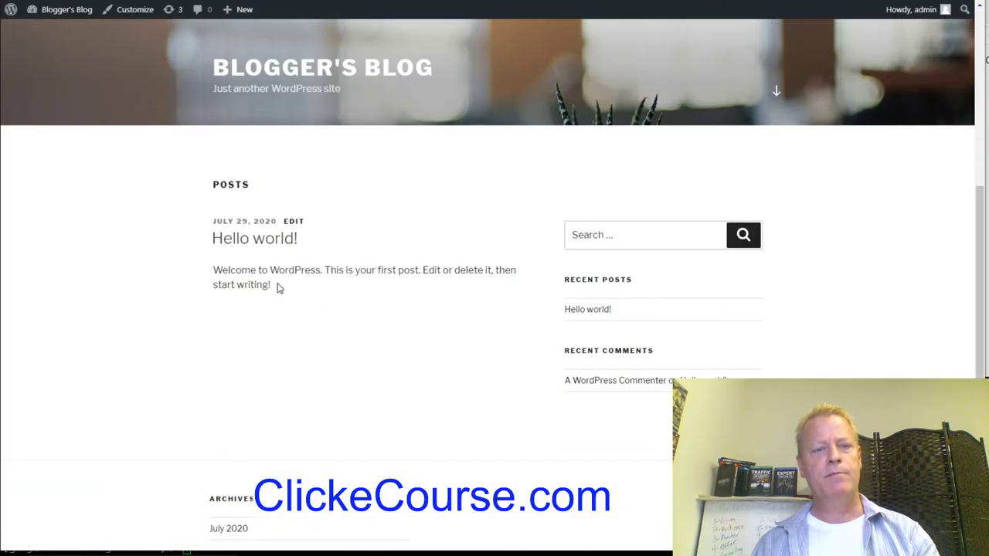
pyautogui.moveTo(307, 248); pyautogui.dragTo(203, 249)
pyautogui.click(399, 334)
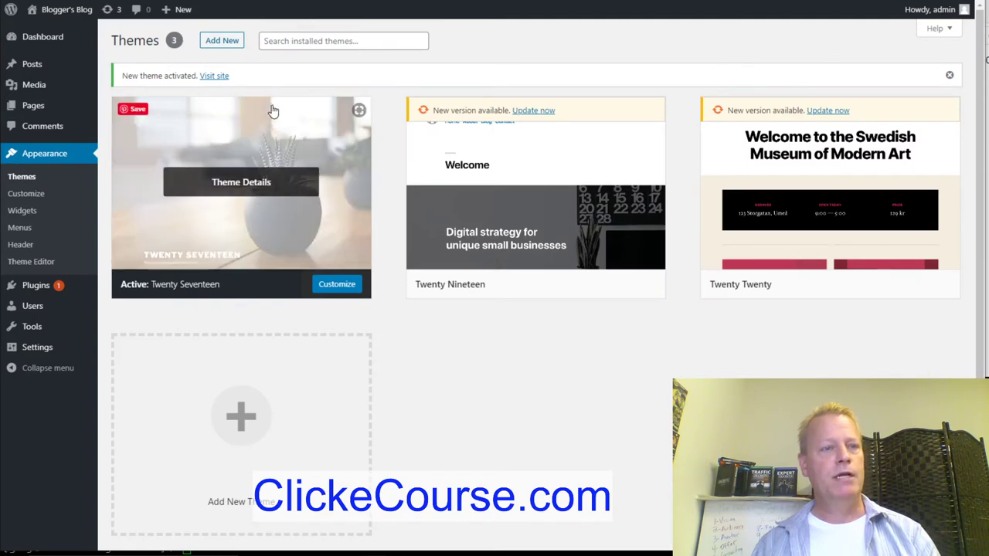
# - Browse Popular themes under Add New and install the Newsup theme
pyautogui.click(222, 40)
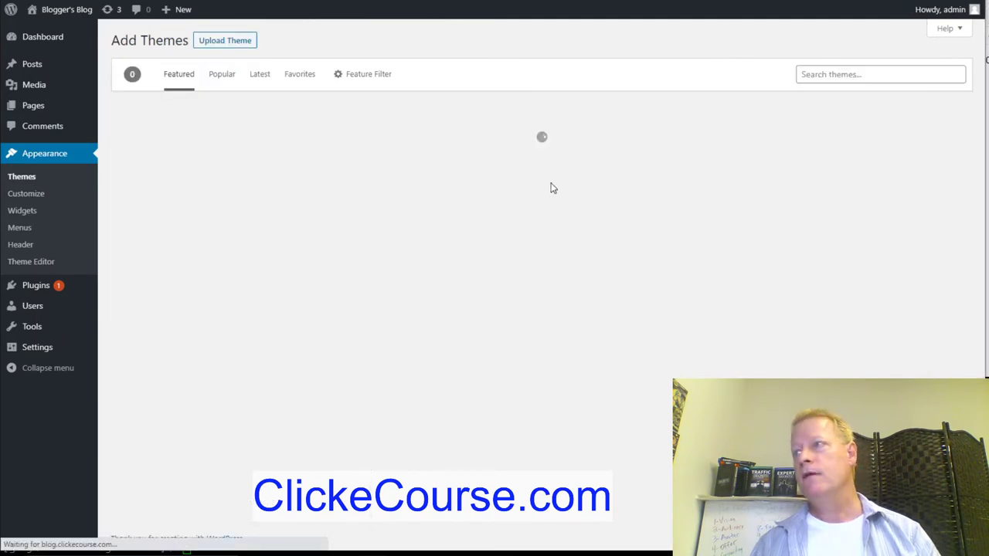
pyautogui.scroll(-7, 564, 335)
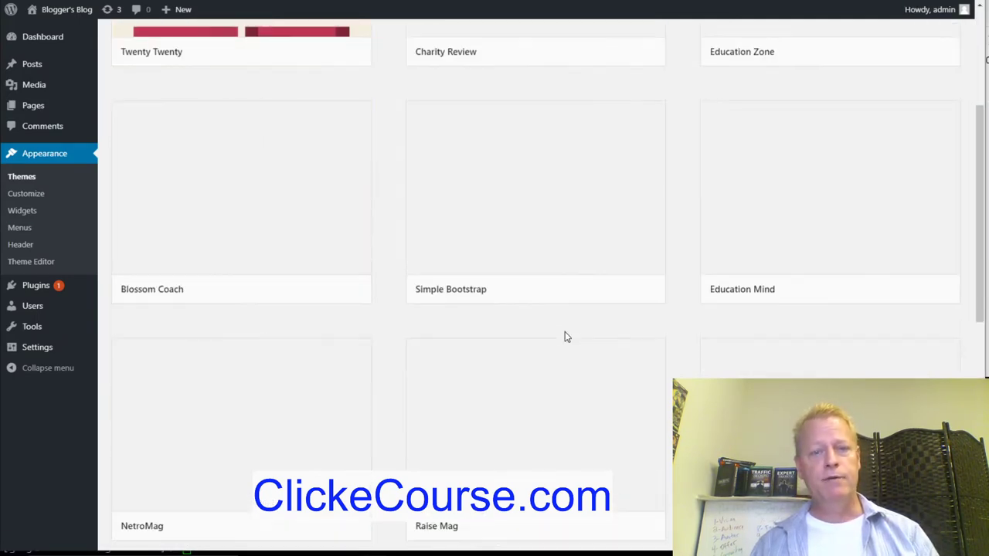
pyautogui.scroll(7, 565, 335)
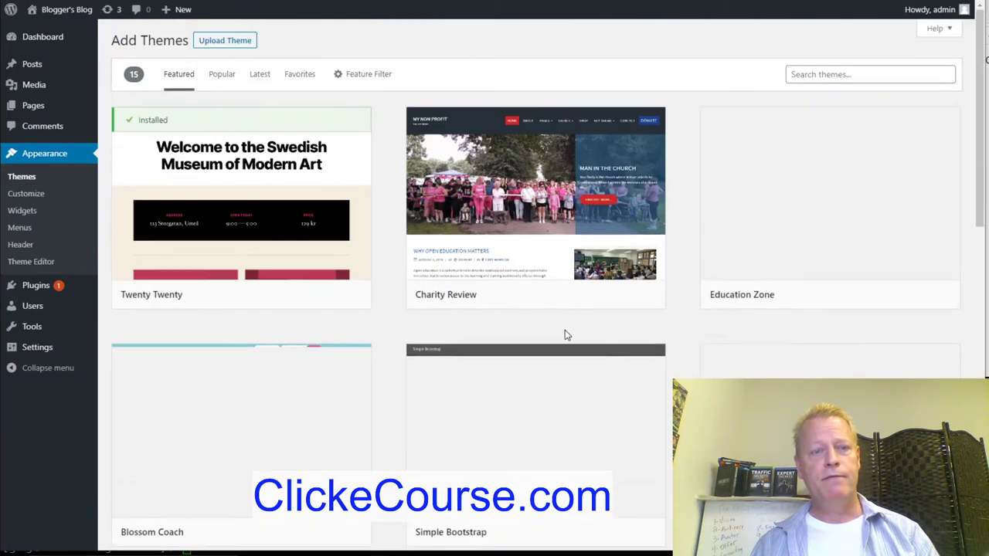
pyautogui.click(222, 77)
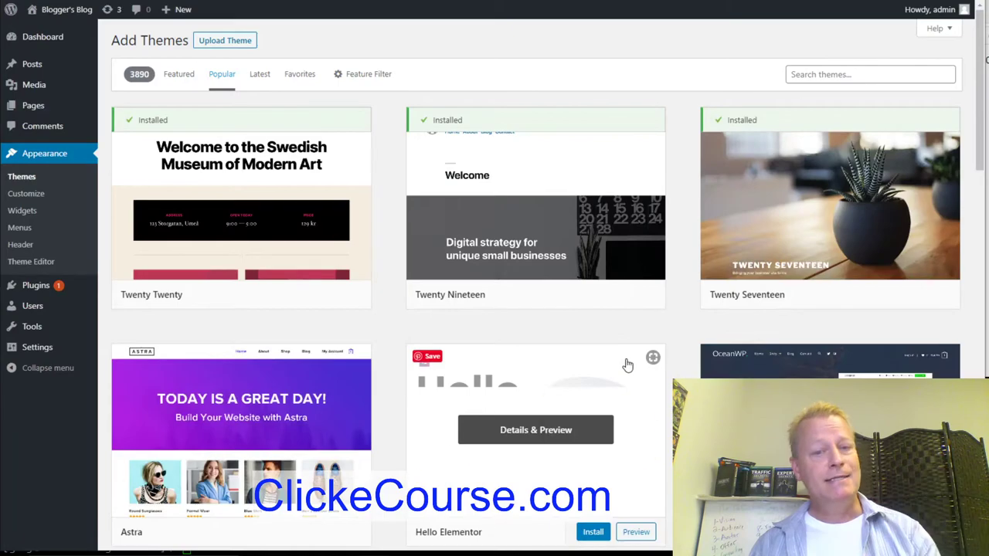
pyautogui.scroll(-4, 627, 365)
pyautogui.scroll(-13, 639, 213)
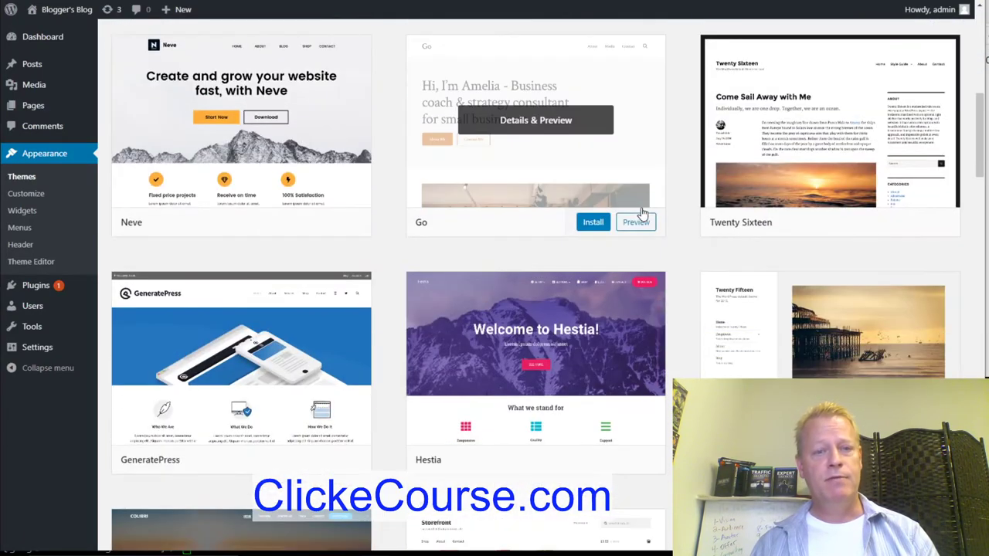
pyautogui.scroll(-3, 653, 224)
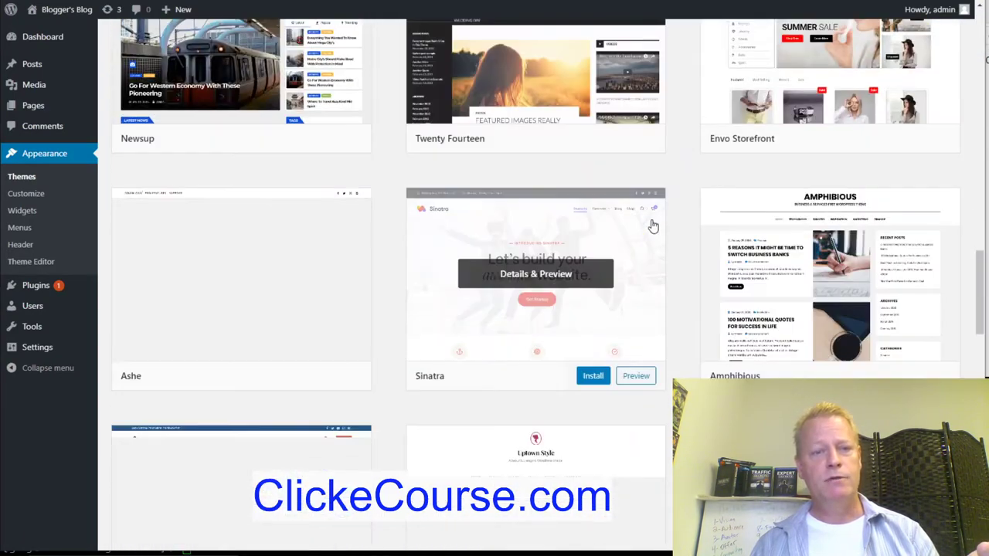
pyautogui.scroll(2, 194, 159)
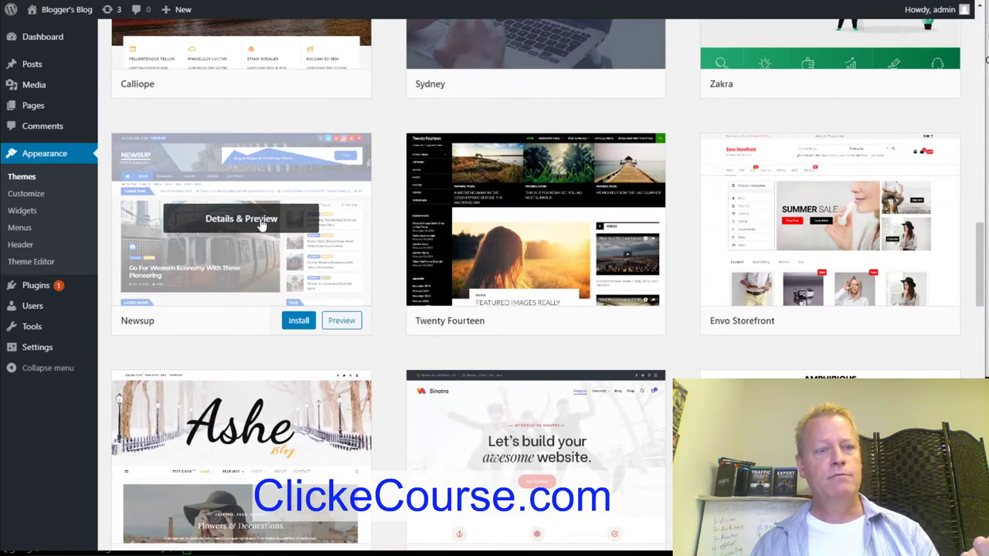
pyautogui.click(299, 320)
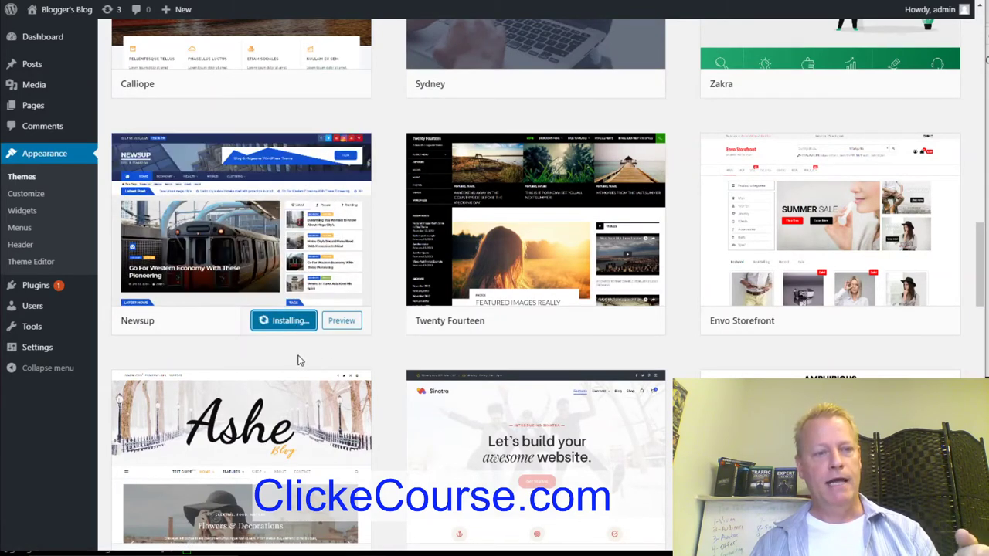
# - Activate Newsup, scroll through the restyled front page, then return to the Themes page
pyautogui.click(281, 323)
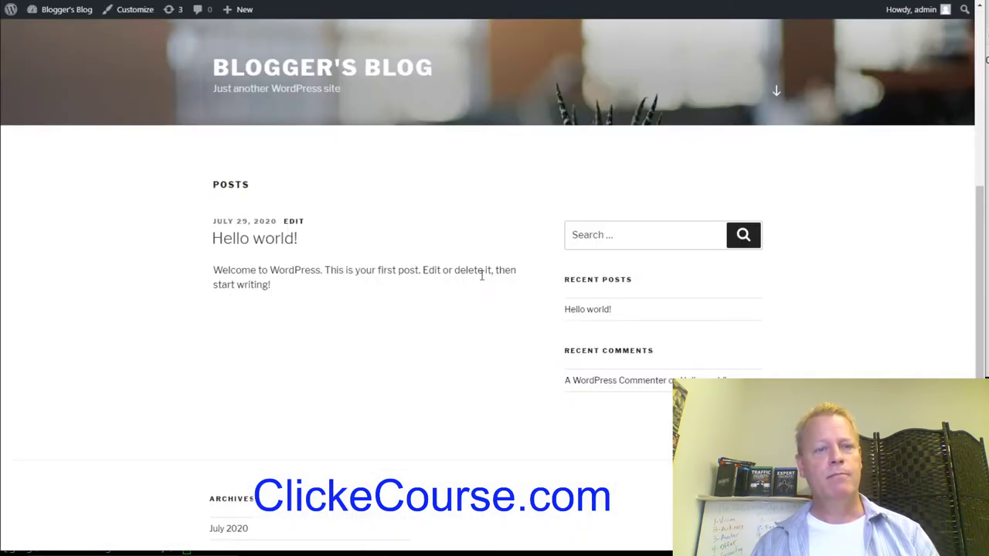
pyautogui.scroll(6, 482, 274)
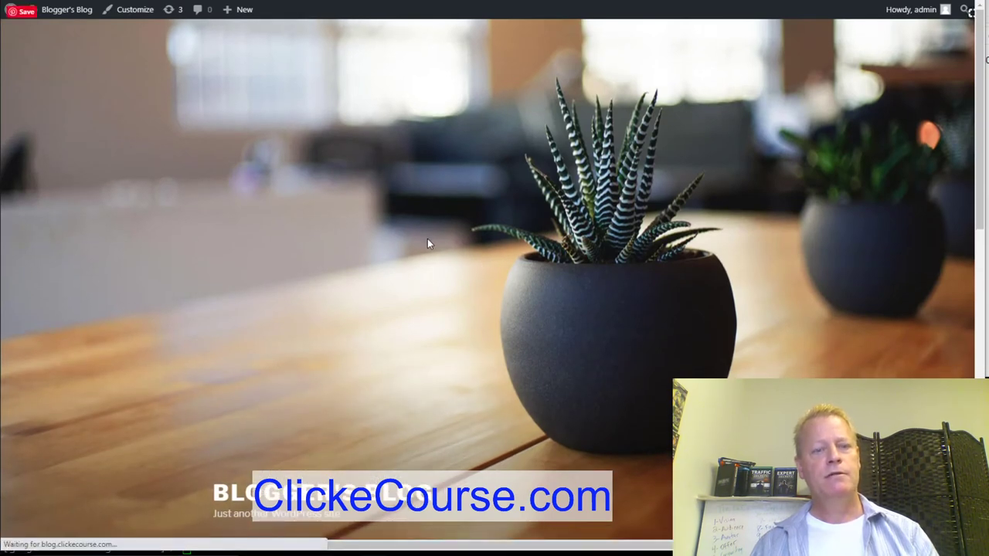
pyautogui.scroll(-5, 516, 265)
pyautogui.scroll(5, 521, 263)
pyautogui.scroll(-5, 821, 321)
pyautogui.scroll(-5, 821, 321)
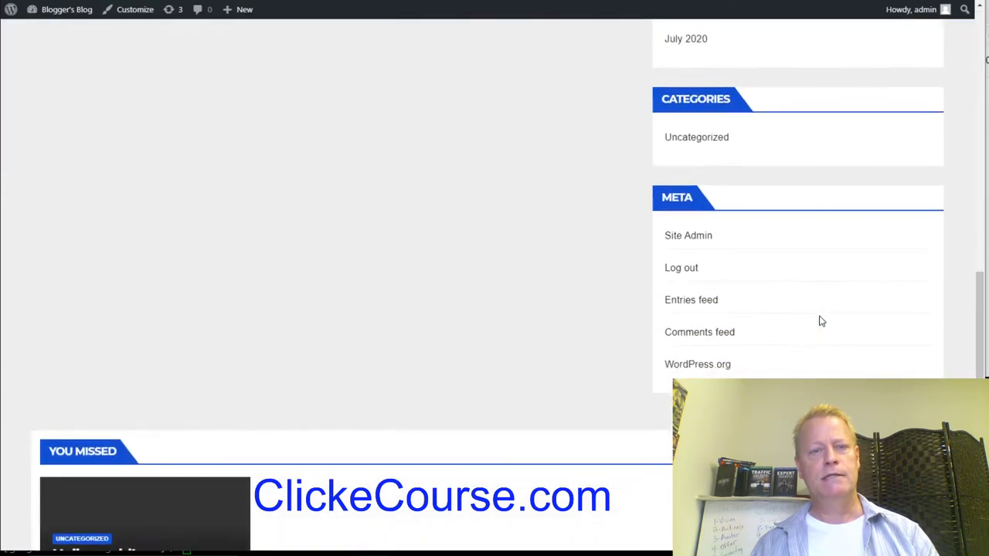
pyautogui.scroll(6, 819, 320)
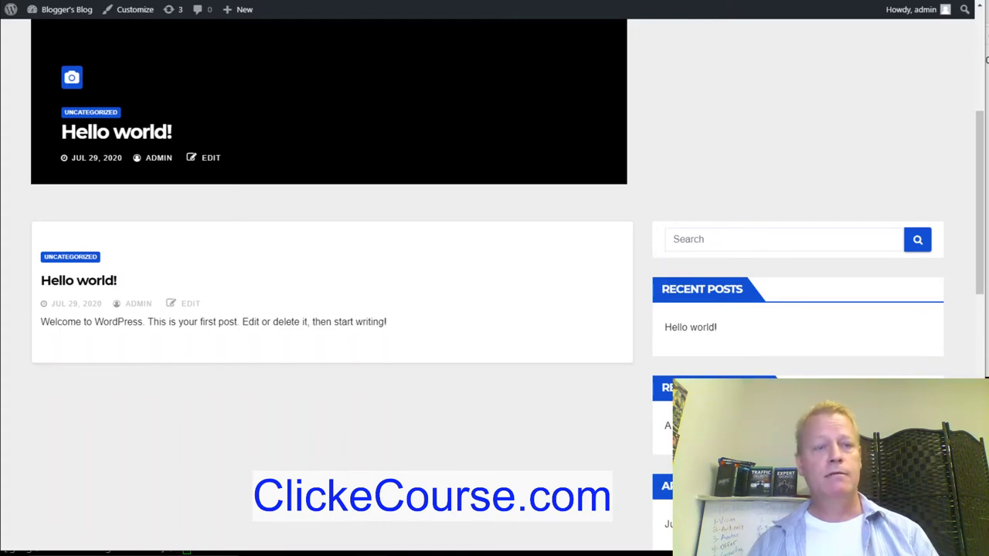
pyautogui.scroll(4, 486, 347)
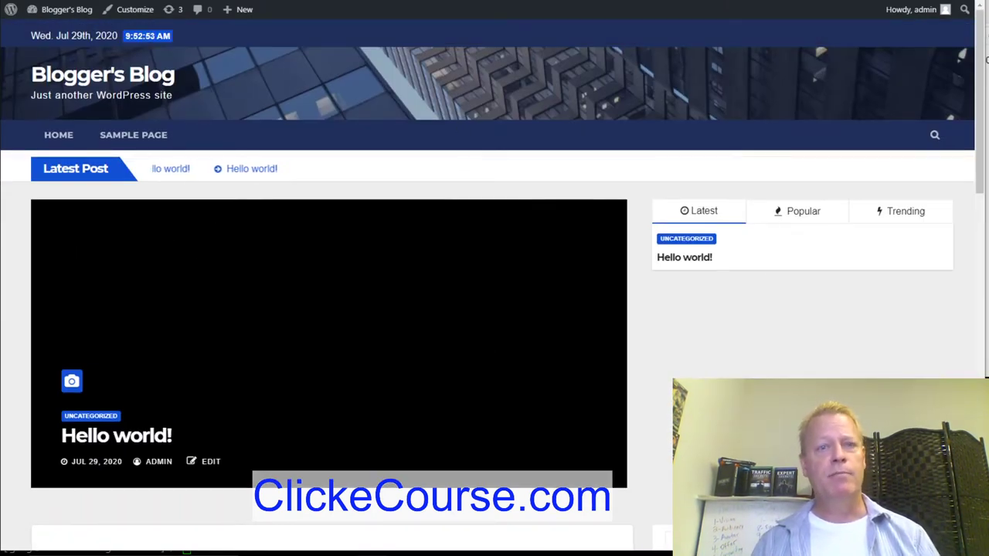
pyautogui.hotkey('alt', 'Left')
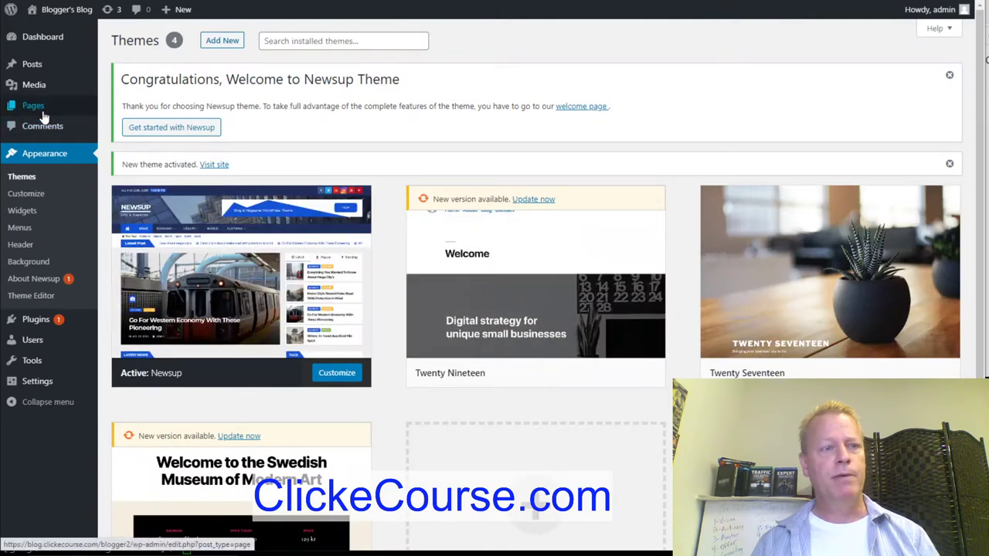
# - Create a new page titled 'About me' beginning with 'I'm a blogger and I love to blog'
pyautogui.click(43, 112)
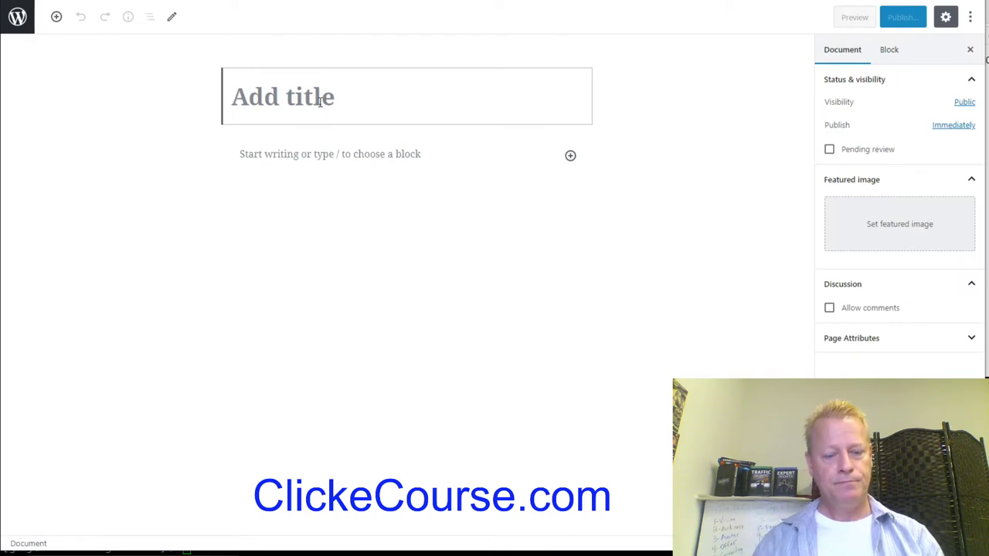
pyautogui.write('About me')
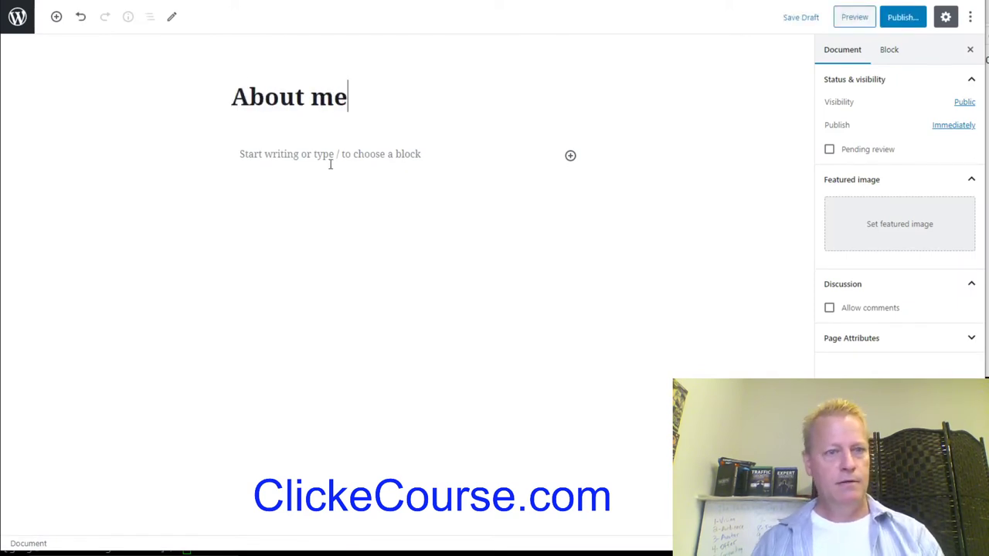
pyautogui.click(329, 164)
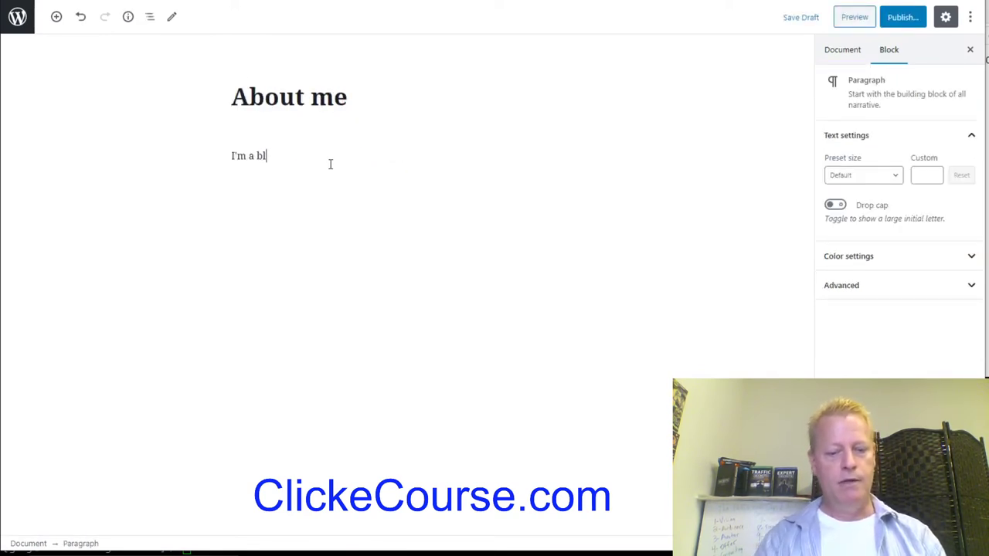
pyautogui.write("I'm a blogger and I love to blog")
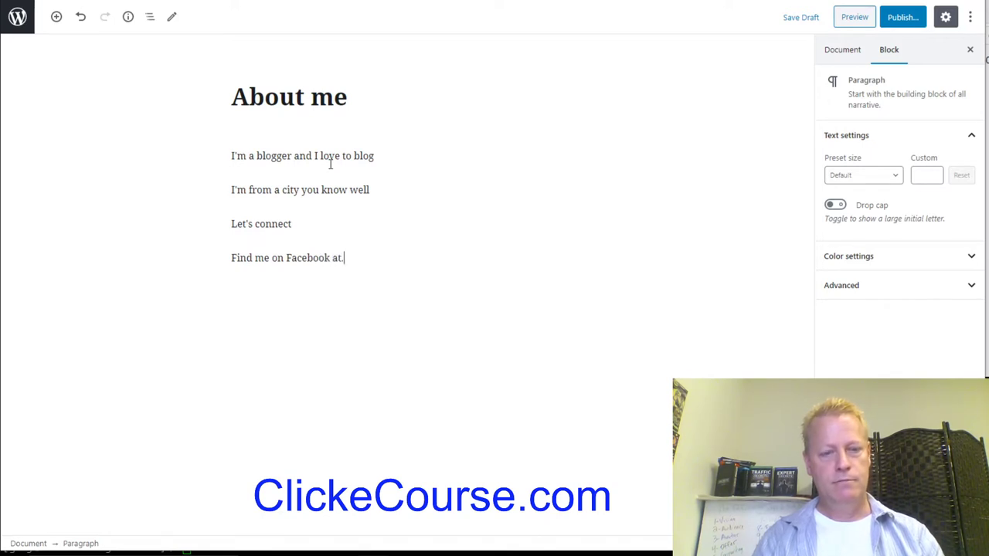
# - Undo and redo the 'Let's connect' paragraph so it stays, then deselect the blocks
pyautogui.hotkey('ctrl', 'z')
pyautogui.hotkey('ctrl', 'shift', 'z')
pyautogui.hotkey('ctrl', 'z')
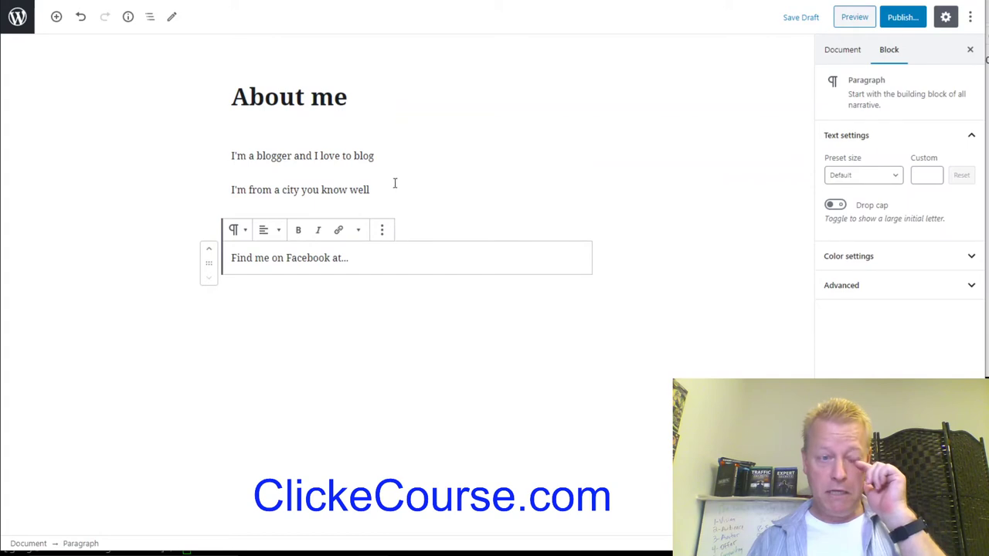
pyautogui.hotkey('ctrl', 'shift', 'z')
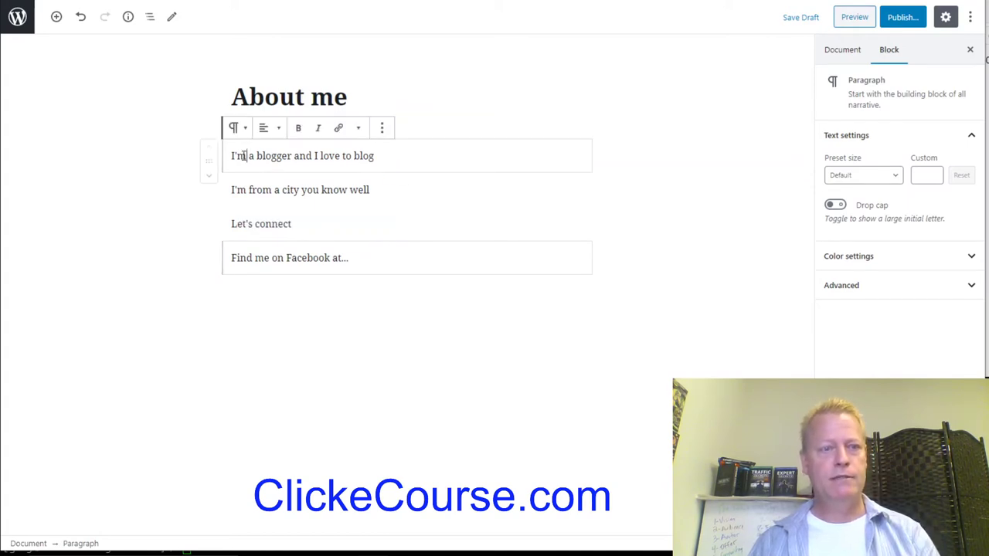
pyautogui.click(423, 131)
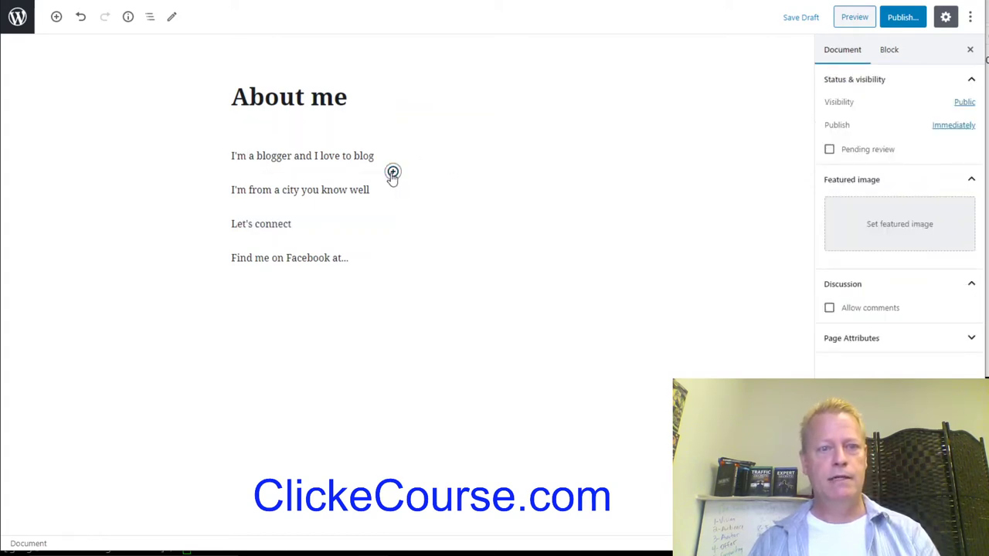
# - Insert a Gallery block after the first paragraph and upload thumb.jpg into it
pyautogui.click(393, 173)
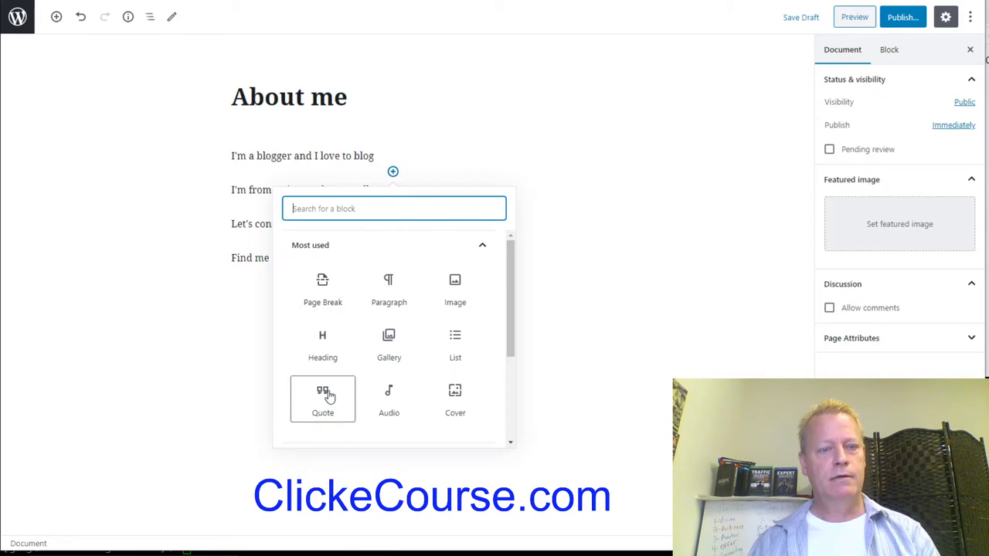
pyautogui.click(388, 345)
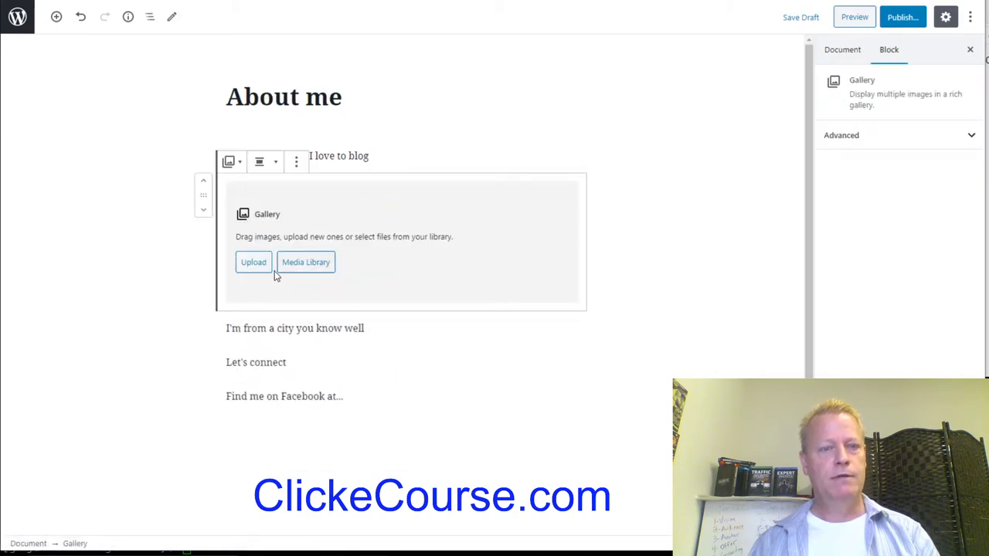
pyautogui.press('Return')
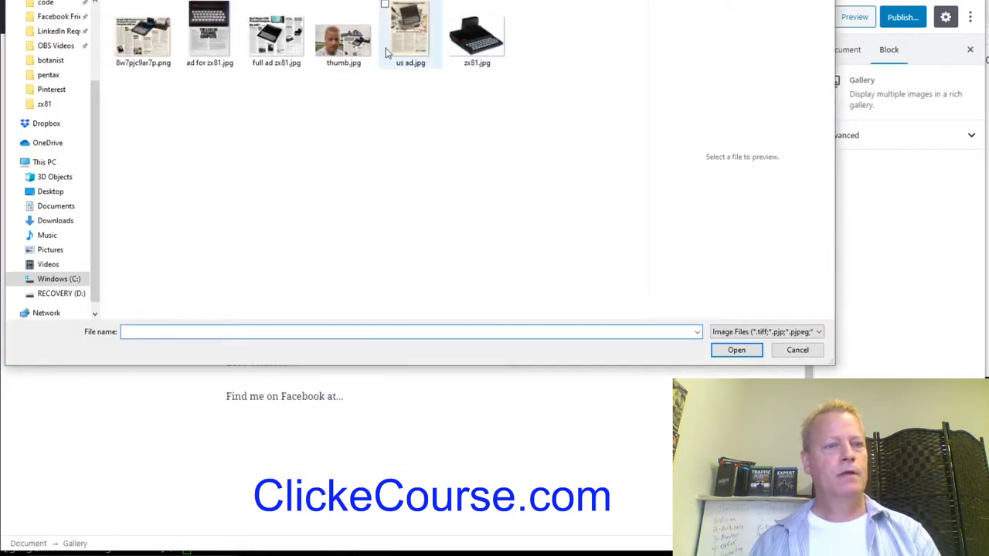
pyautogui.click(343, 63)
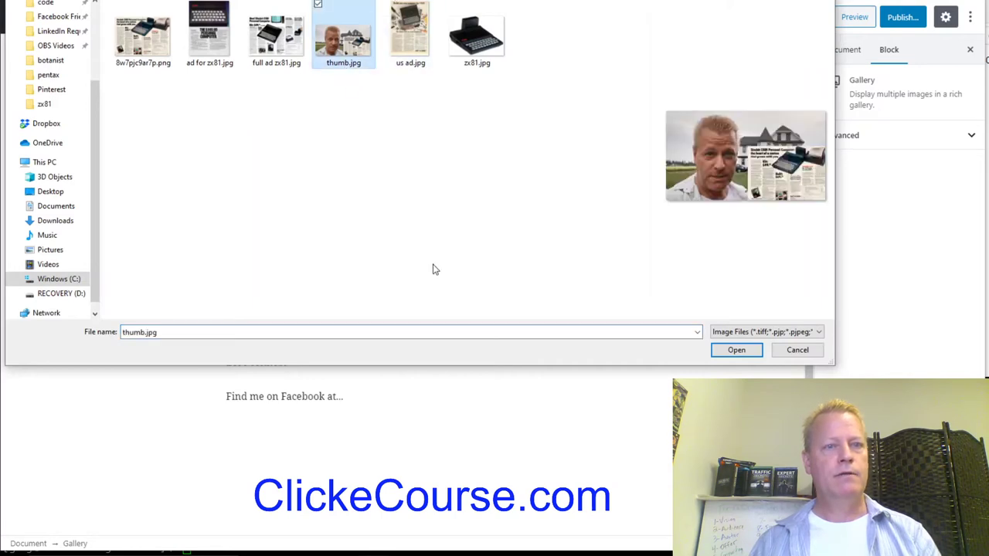
pyautogui.click(736, 350)
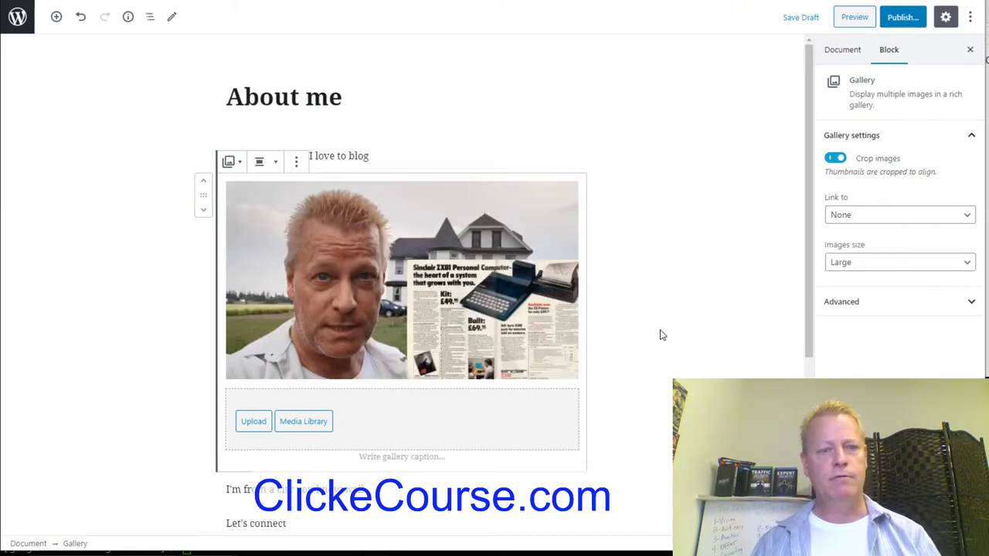
pyautogui.scroll(-3, 658, 334)
pyautogui.scroll(3, 659, 333)
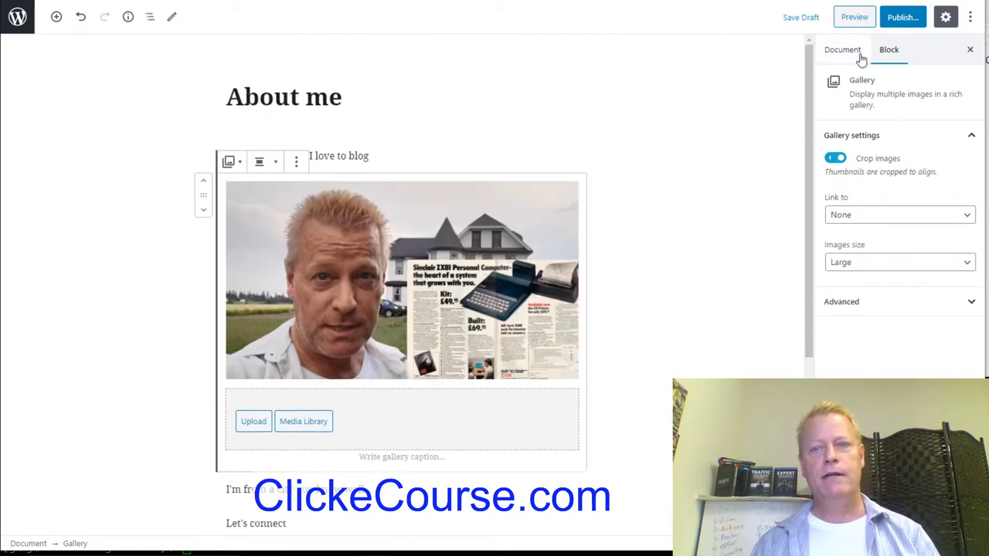
# - Publish the About me page after checking the pre-publish review panel
pyautogui.click(896, 22)
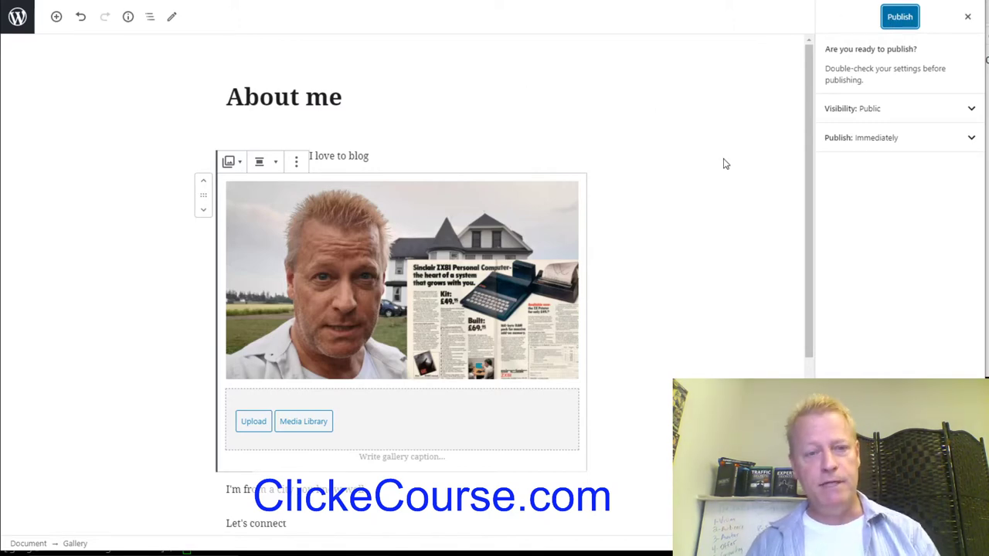
pyautogui.scroll(-3, 713, 174)
pyautogui.scroll(3, 675, 224)
pyautogui.scroll(-3, 678, 219)
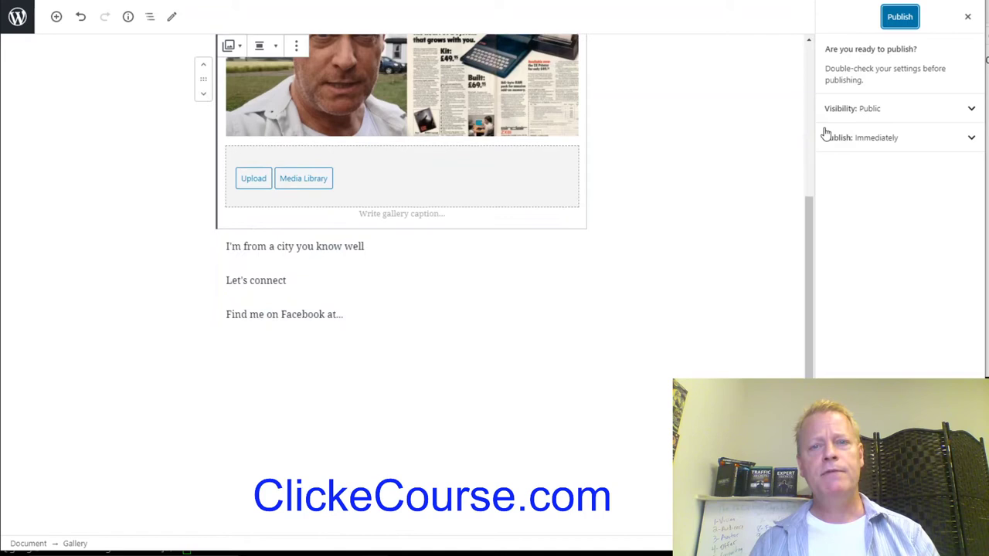
pyautogui.click(898, 19)
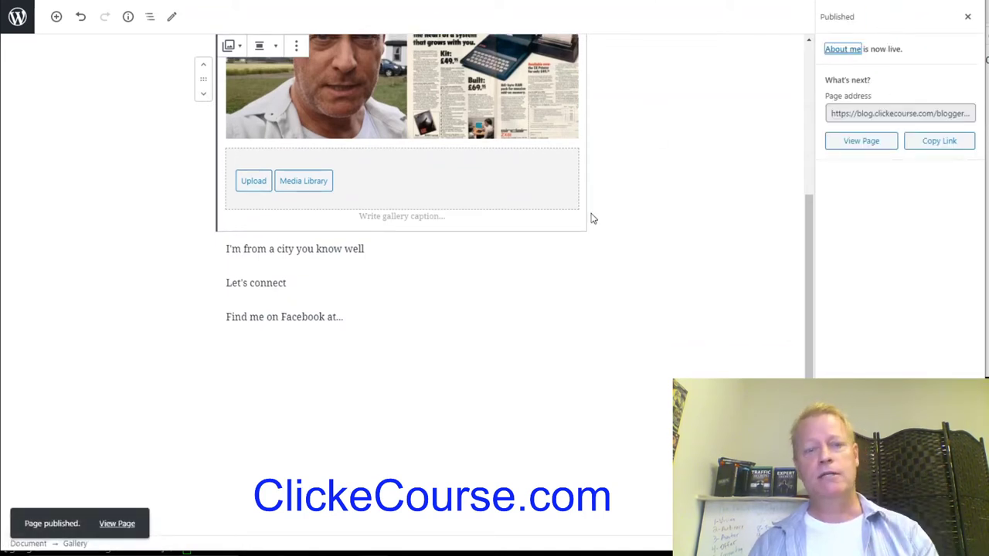
pyautogui.scroll(3, 571, 216)
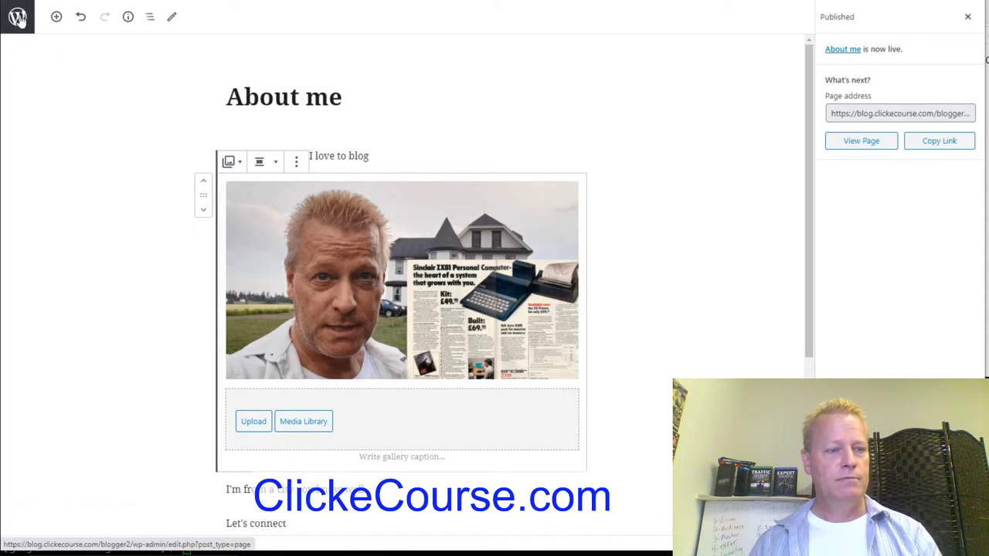
# - Exit the page editor to the dashboard and go to Appearance > Menus
pyautogui.click(17, 15)
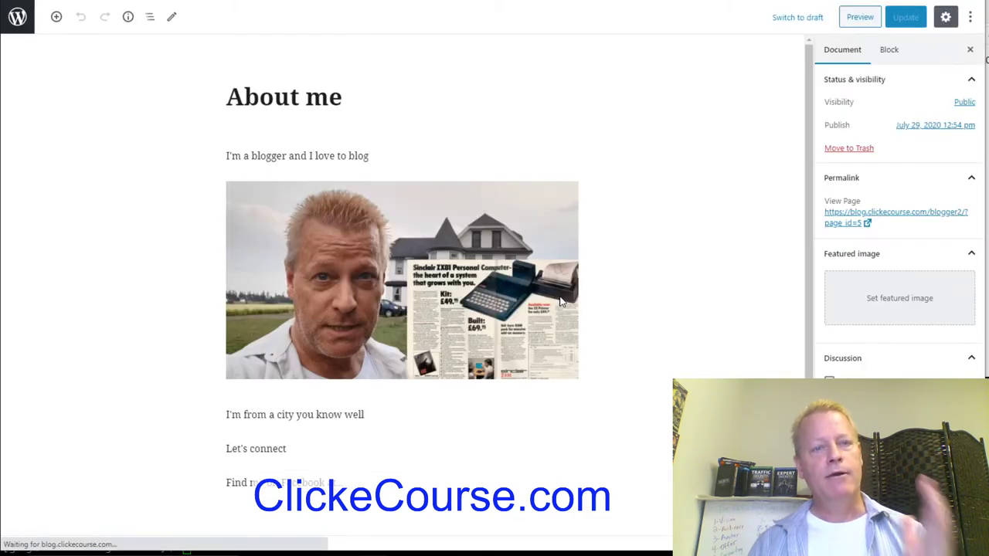
pyautogui.click(17, 16)
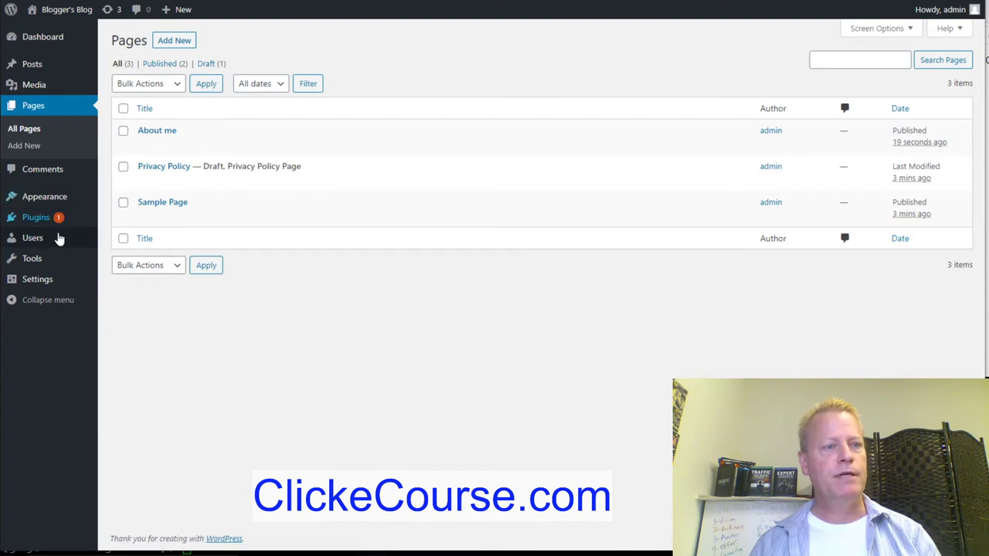
pyautogui.moveTo(44, 202)
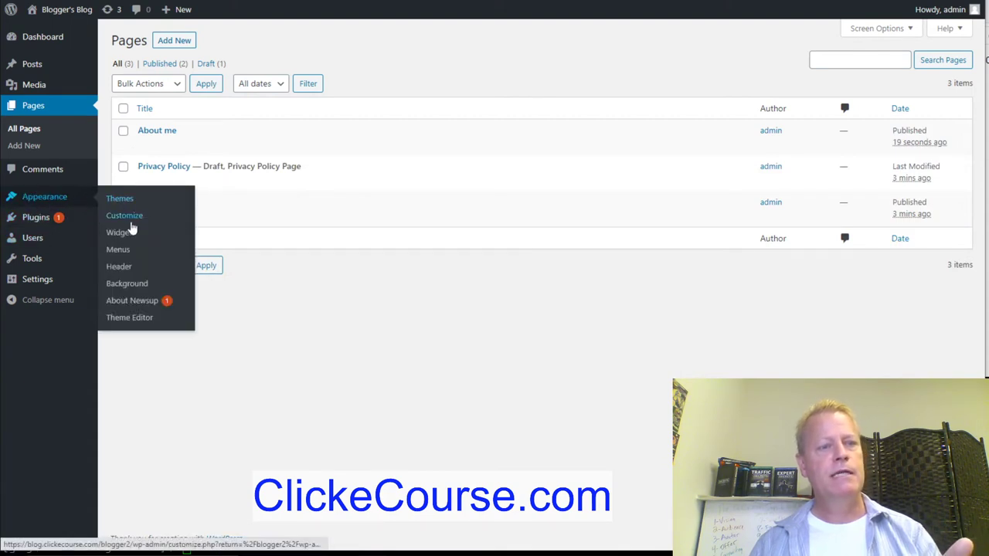
pyautogui.click(124, 252)
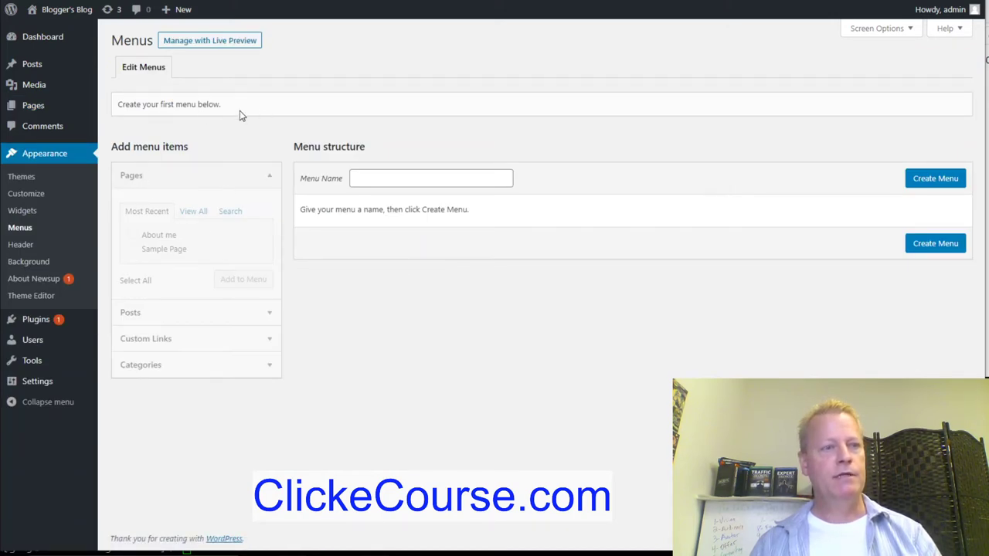
# - Create a menu called 'top menu', add the About me page, and save it
pyautogui.click(380, 177)
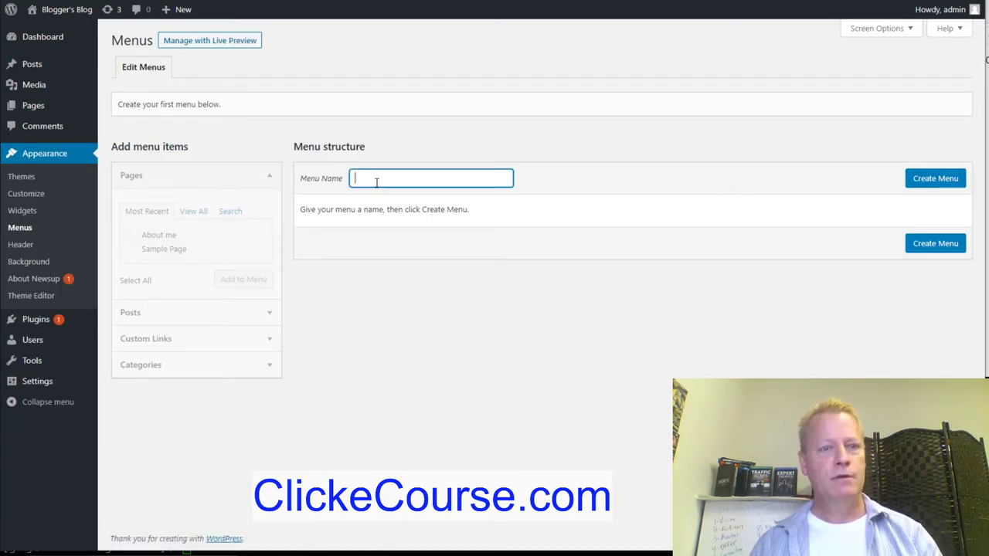
pyautogui.write('top menu')
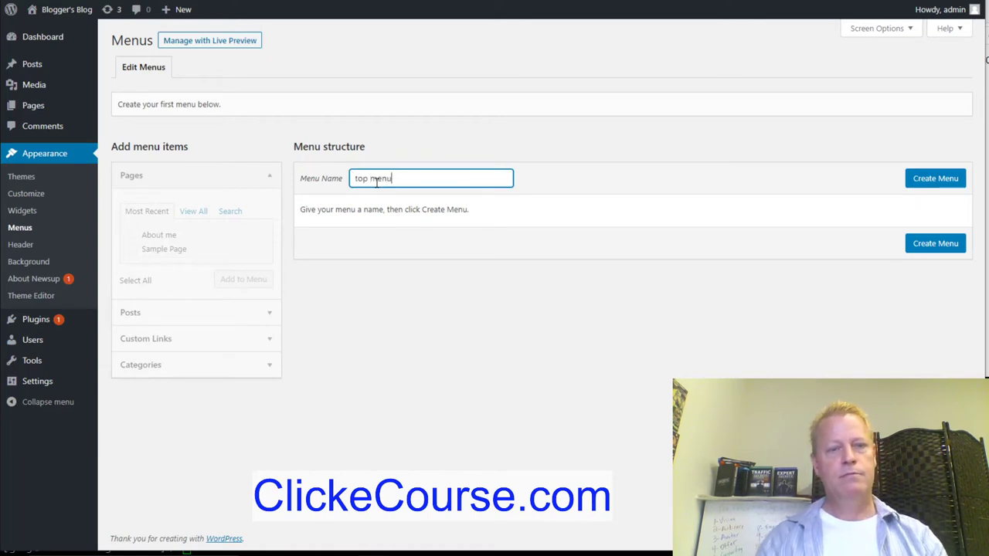
pyautogui.click(938, 179)
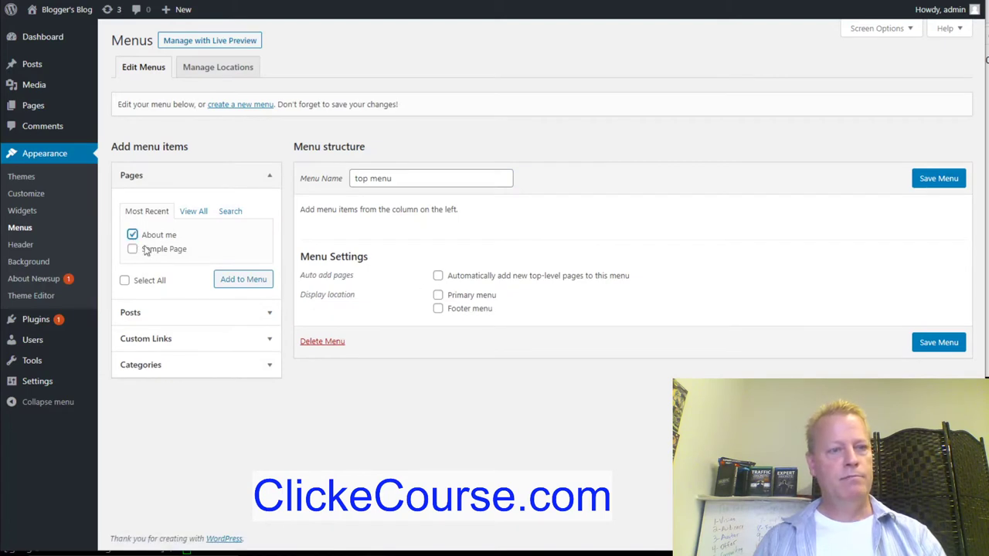
pyautogui.click(232, 283)
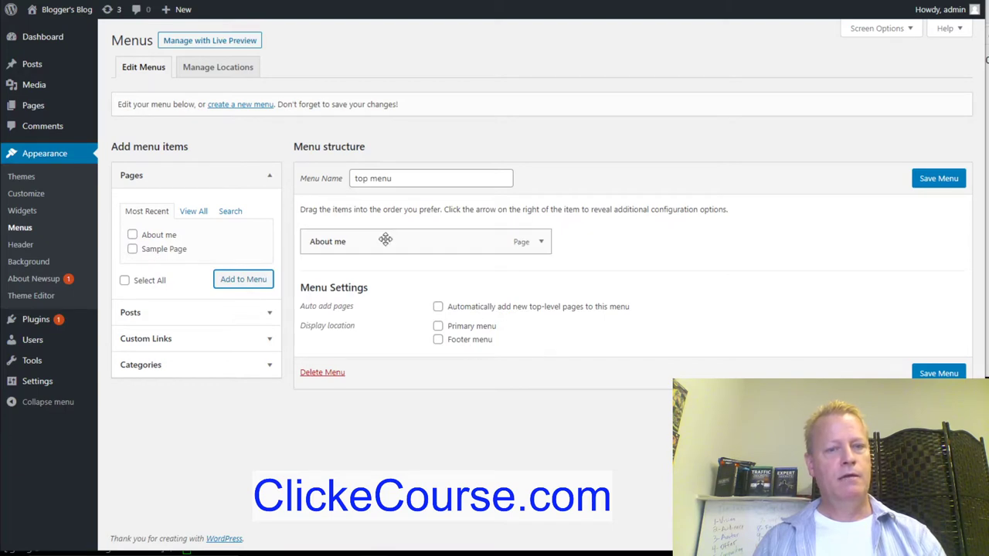
pyautogui.click(940, 186)
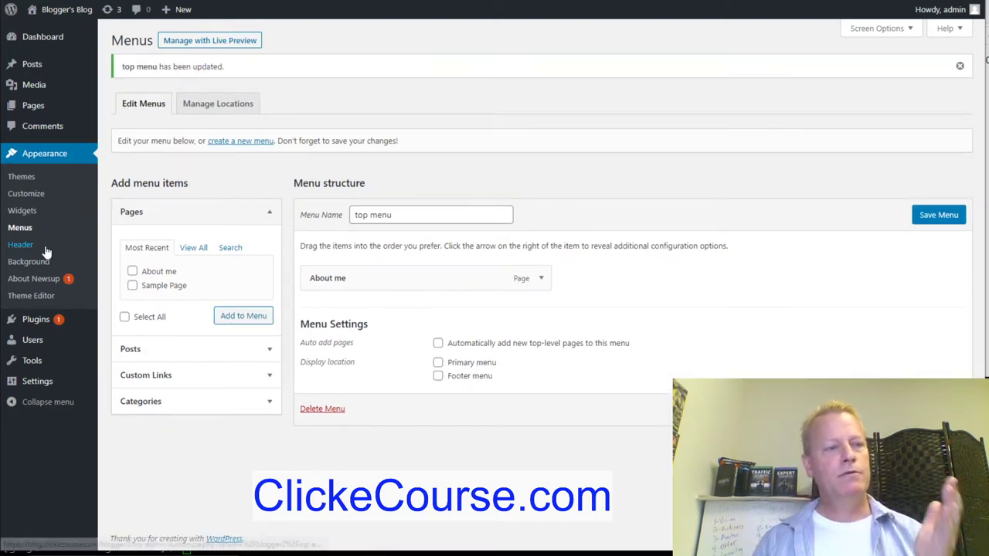
pyautogui.click(219, 111)
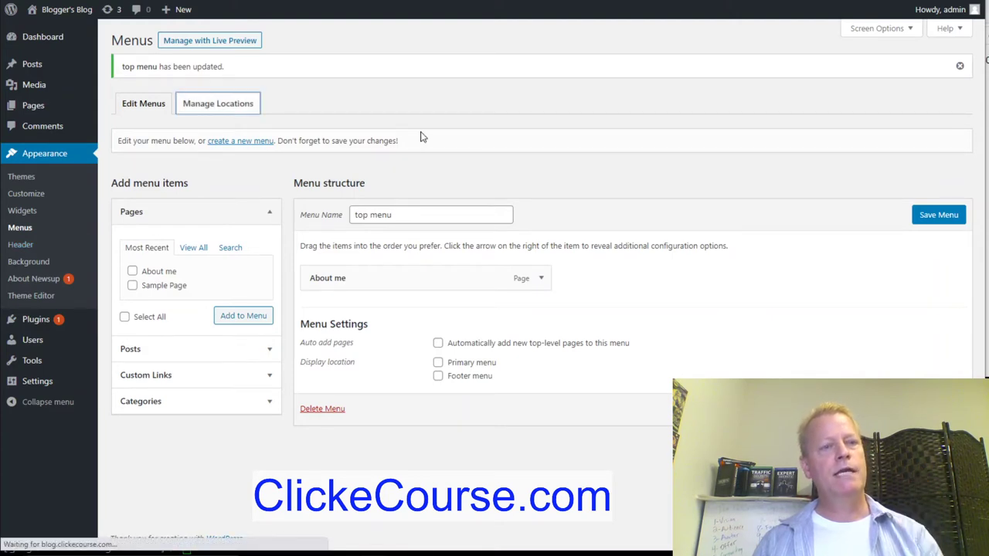
# - Assign 'top menu' to the Primary location, save, and open ABOUT ME on the live site
pyautogui.click(351, 143)
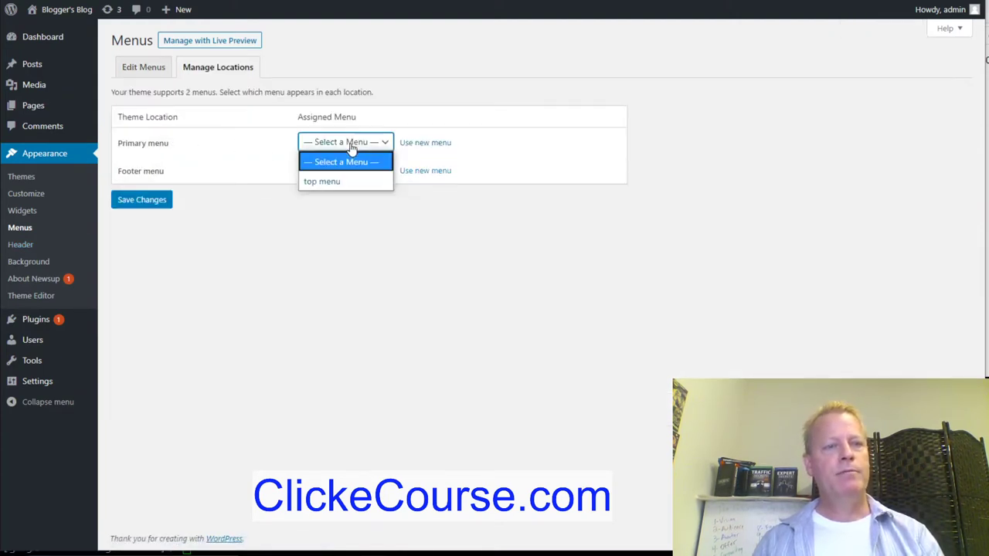
pyautogui.click(313, 184)
pyautogui.click(164, 201)
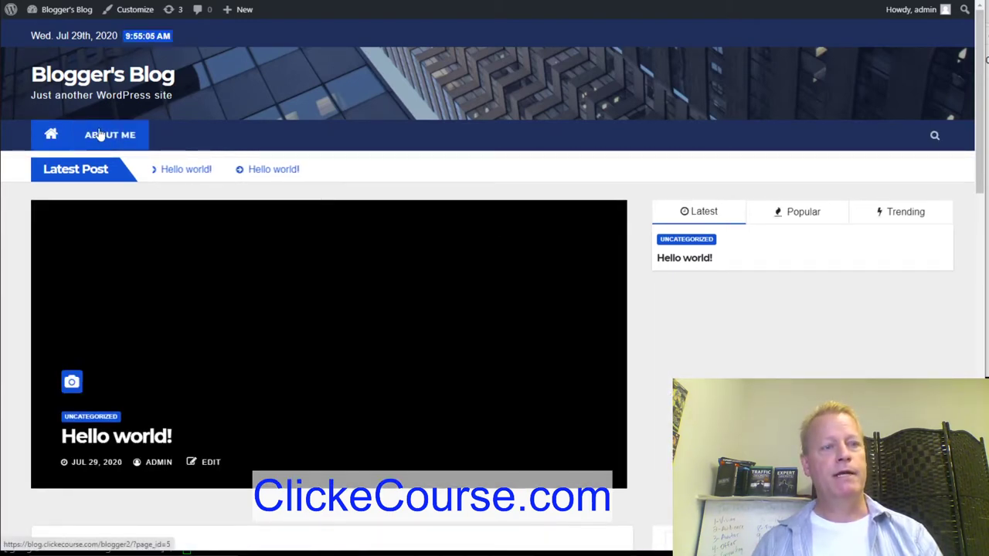
pyautogui.click(124, 143)
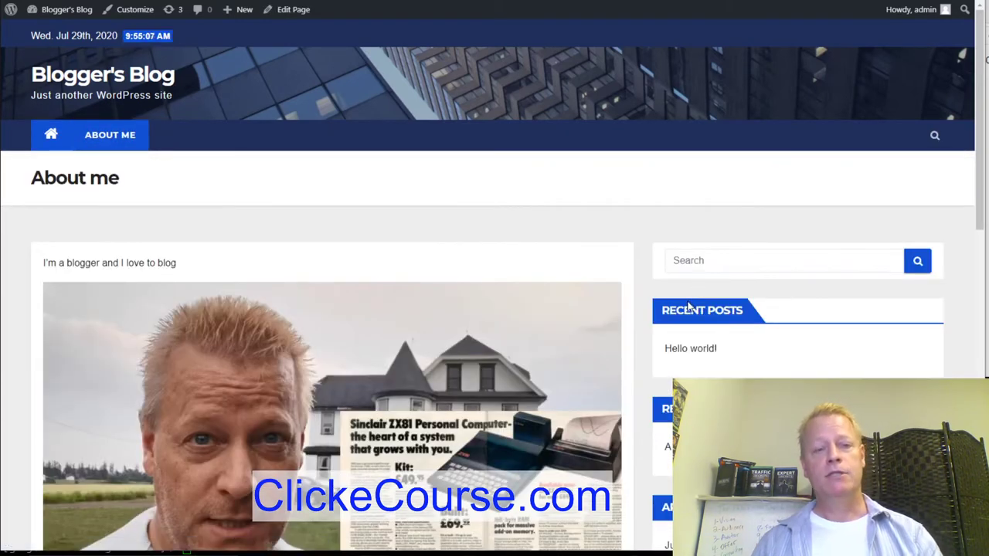
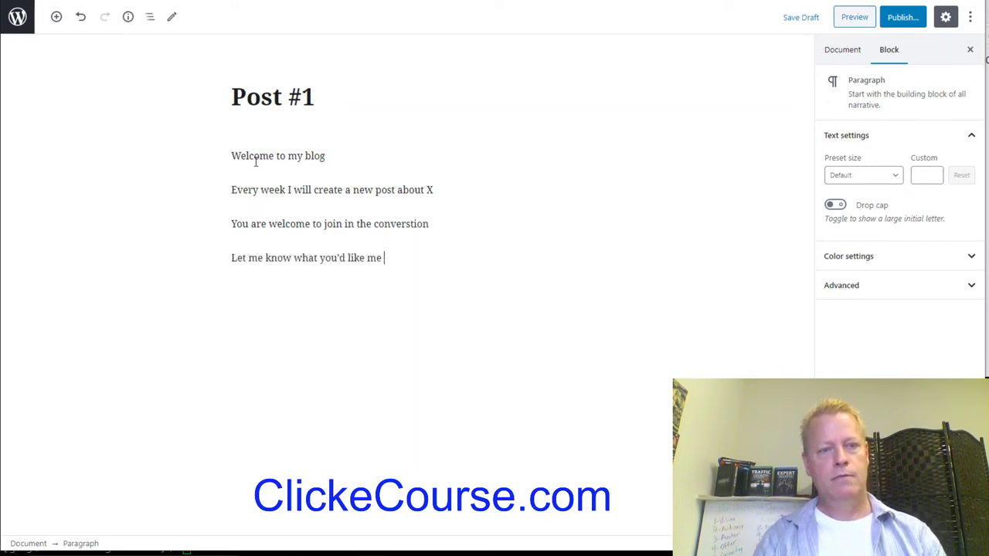
# - End Post #1's last sentence with 'talk about' and publish the post
pyautogui.write('talk about')
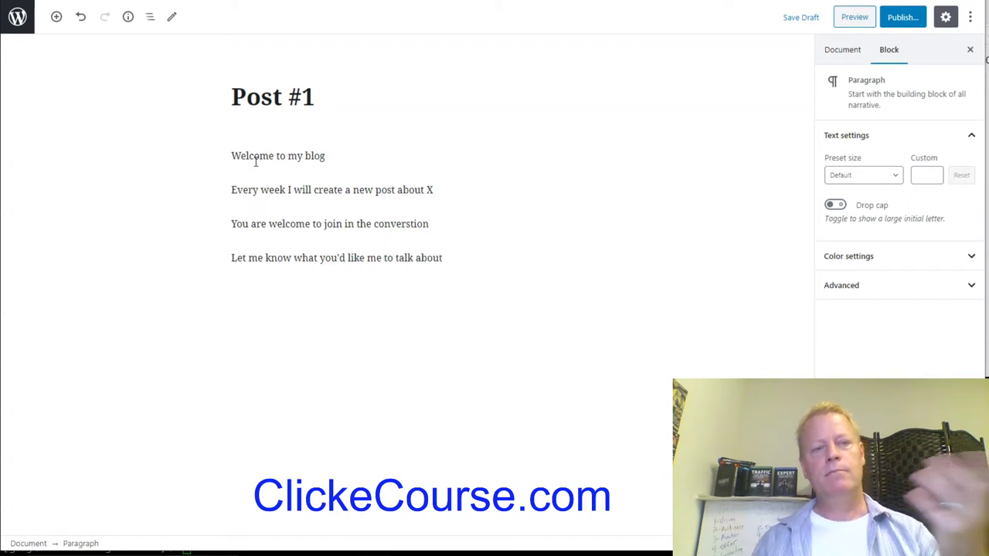
pyautogui.click(918, 21)
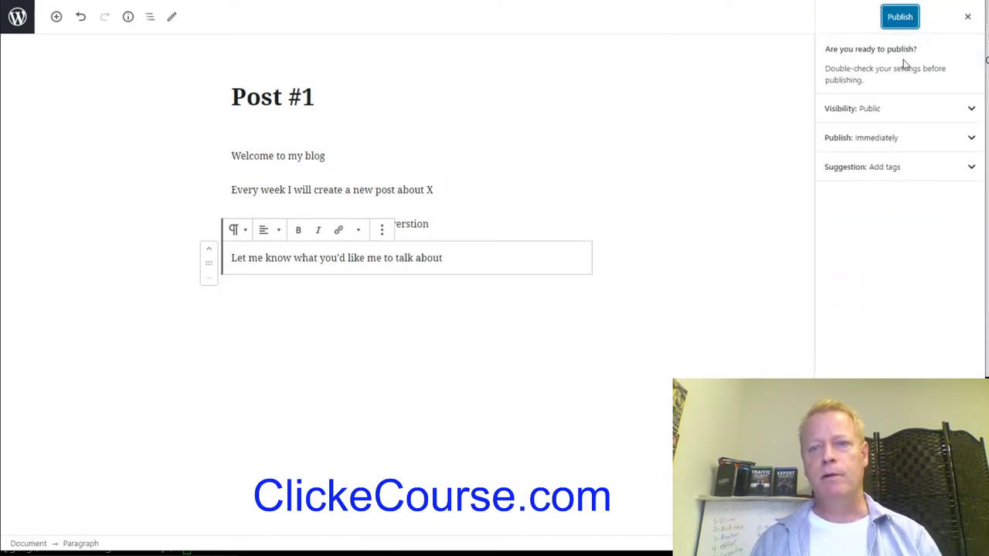
pyautogui.click(898, 17)
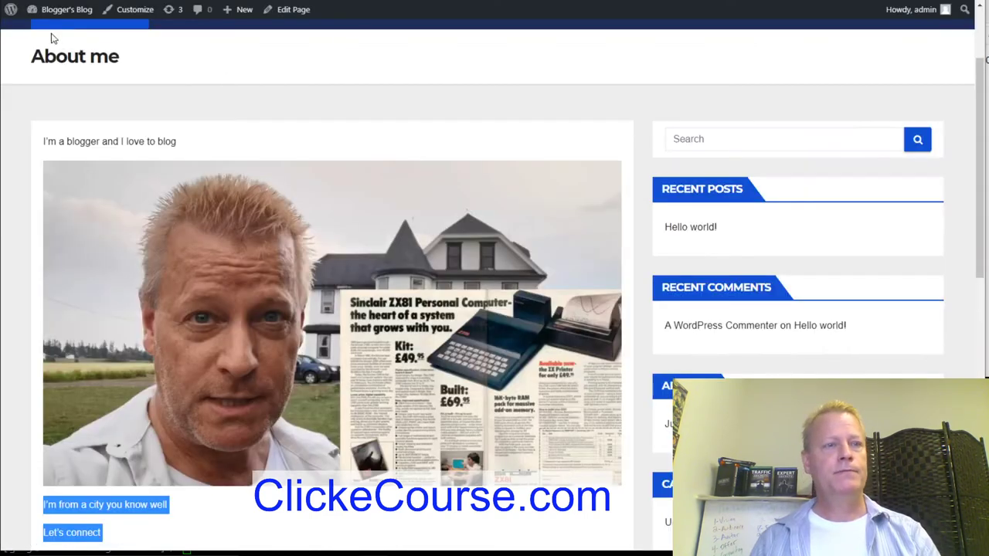
# - Reload the blog home page and scroll through it to confirm Post #1 is live
pyautogui.scroll(3, 101, 110)
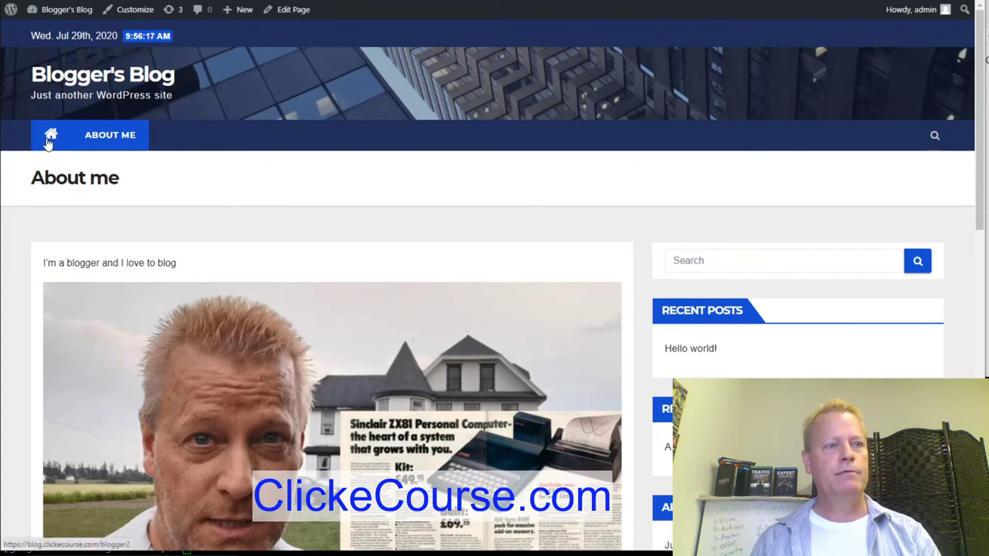
pyautogui.press('F5')
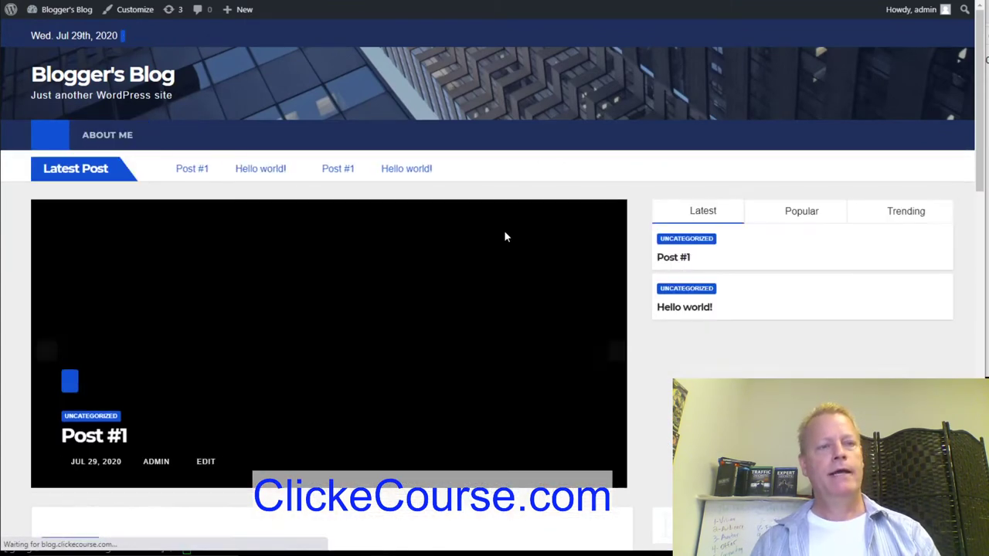
pyautogui.scroll(-4, 504, 233)
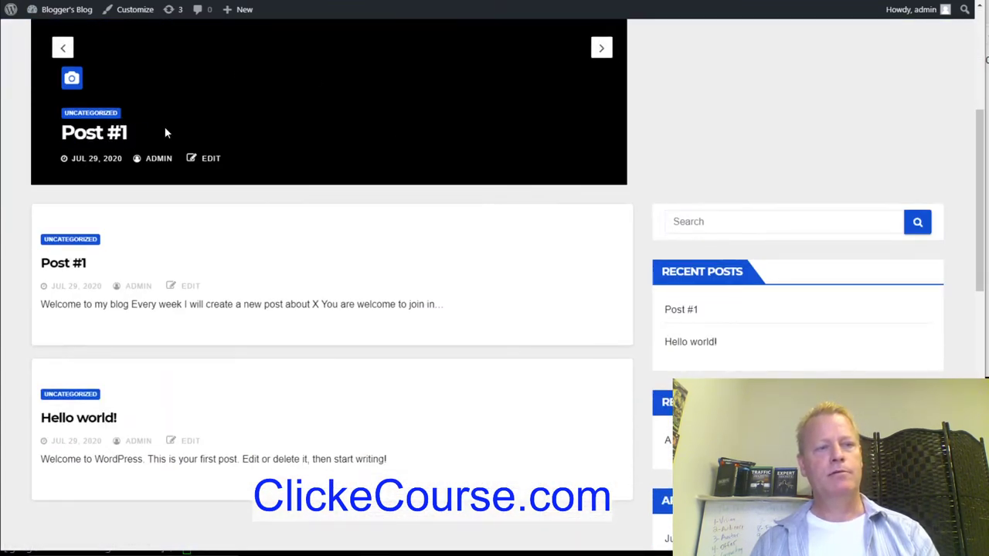
pyautogui.scroll(4, 398, 177)
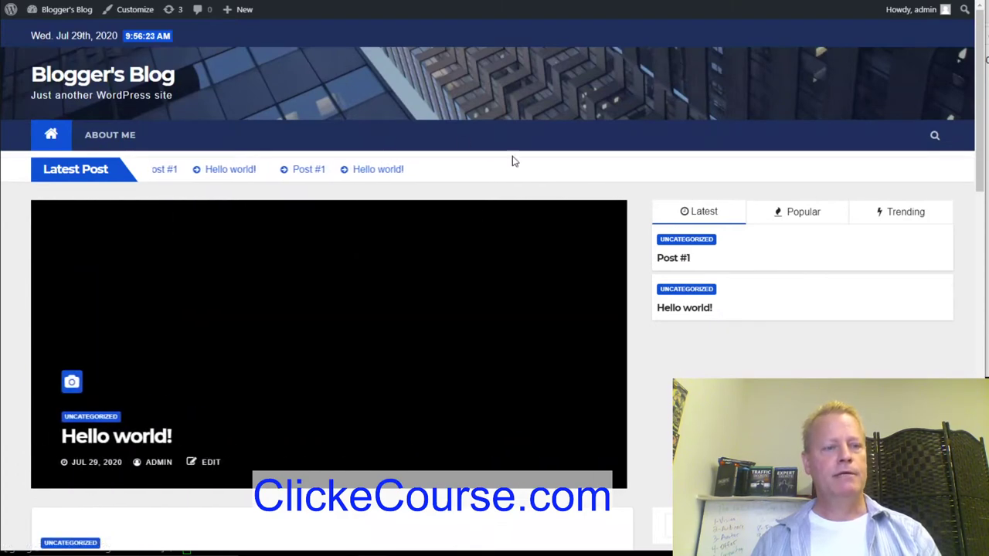
pyautogui.scroll(-4, 189, 381)
pyautogui.scroll(3, 307, 183)
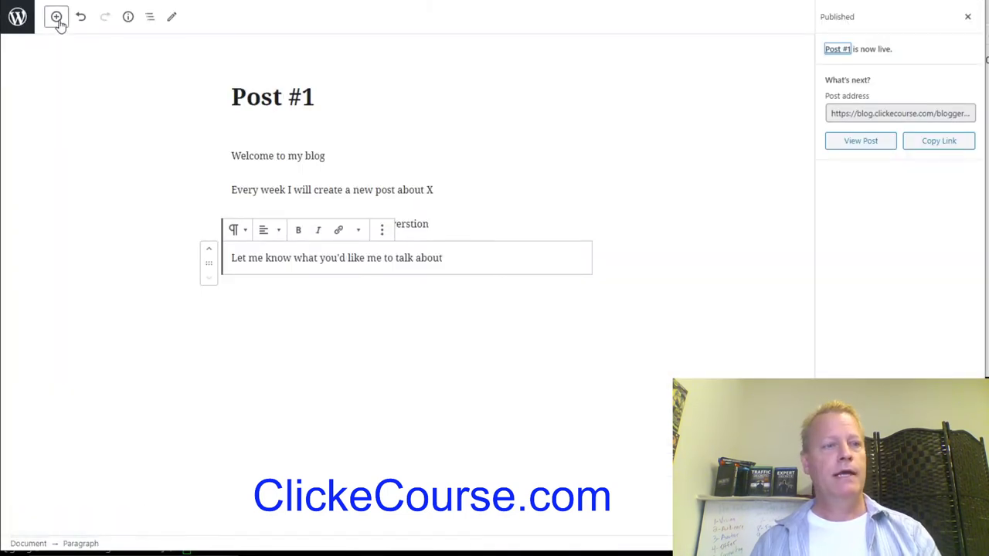
# - Move the default Hello world! post to the trash
pyautogui.click(17, 15)
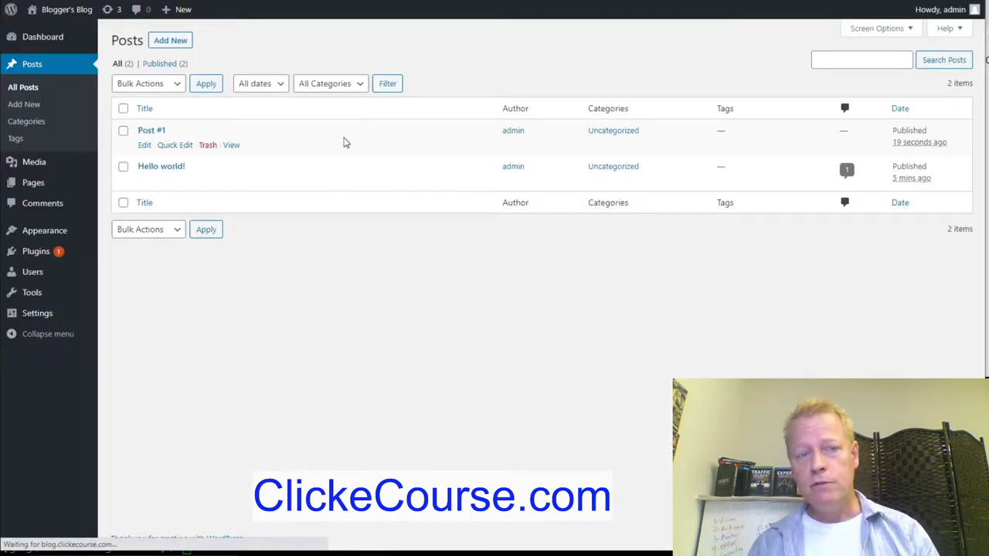
pyautogui.moveTo(186, 178)
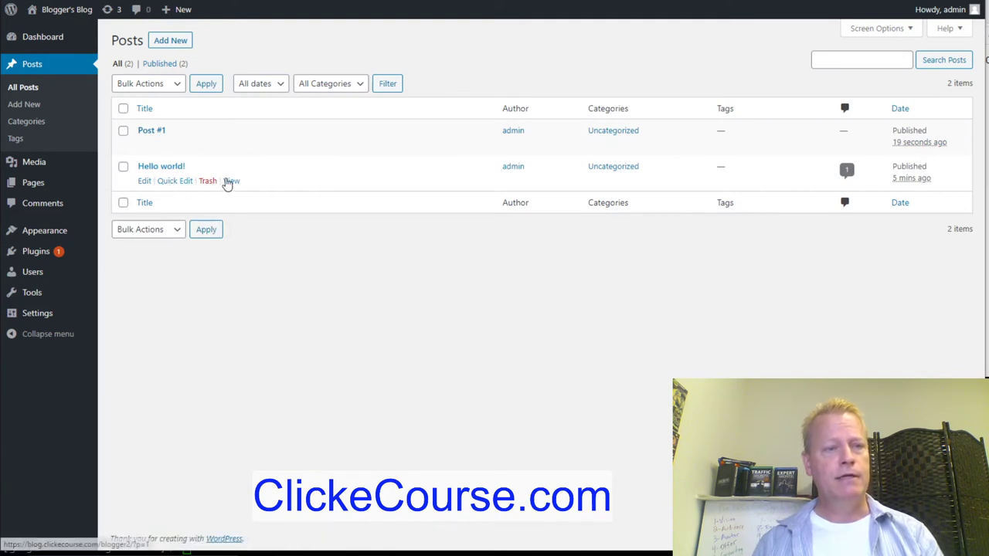
pyautogui.click(208, 184)
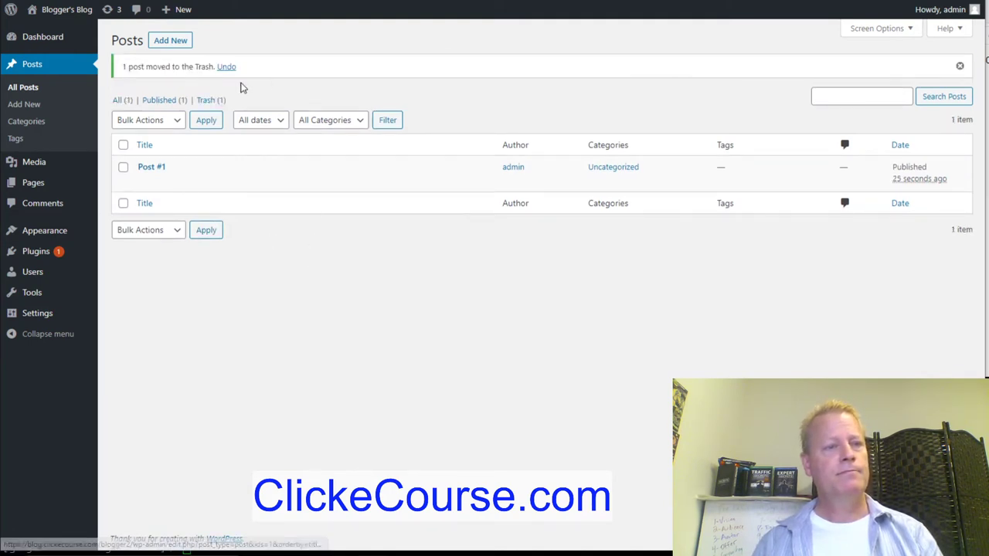
# - Trash the Sample Page, then reopen Post #1 from the posts list
pyautogui.click(37, 183)
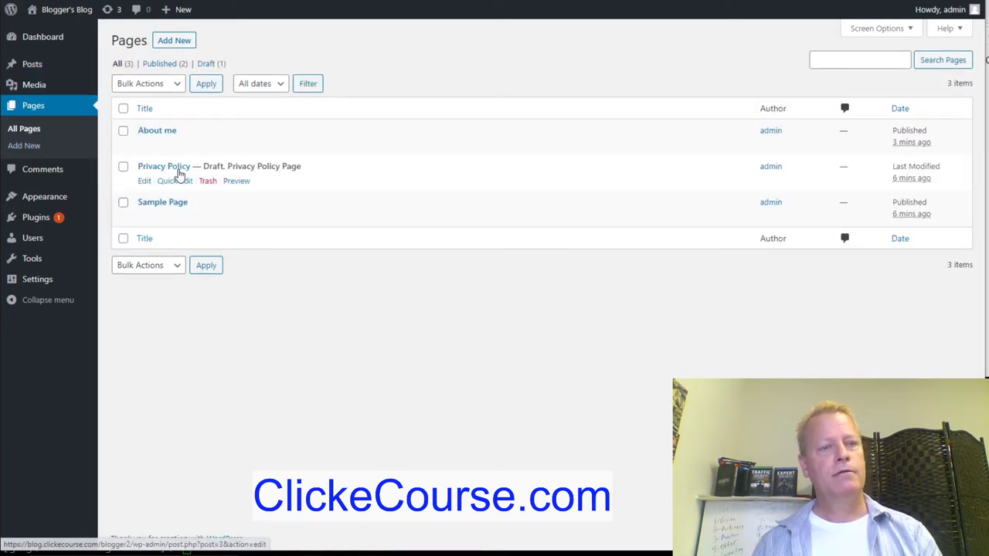
pyautogui.moveTo(183, 206)
pyautogui.click(207, 217)
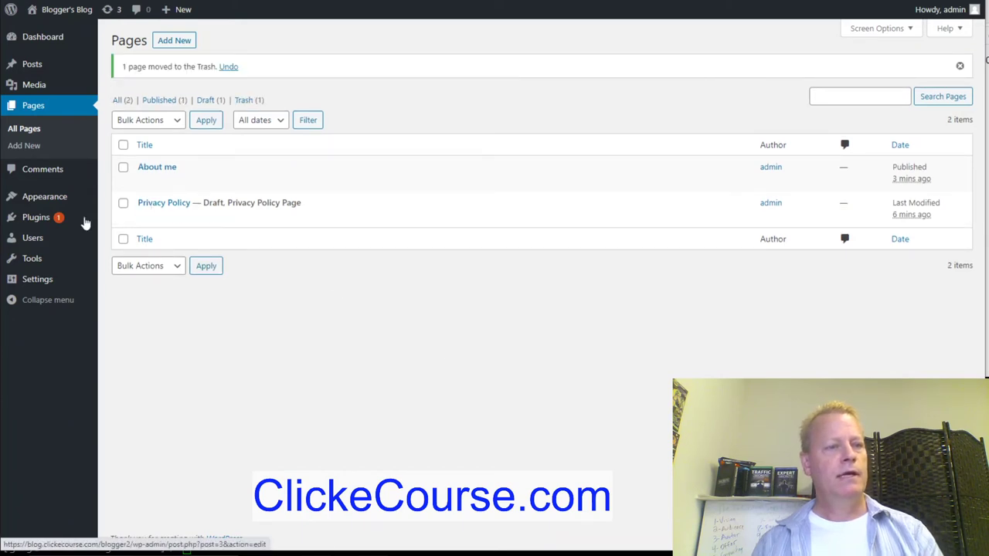
pyautogui.click(30, 66)
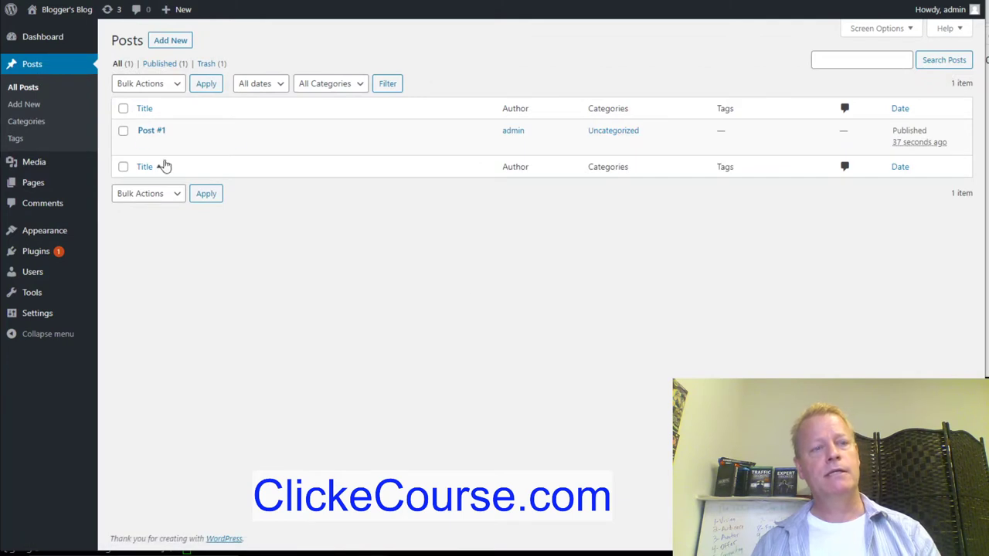
pyautogui.click(152, 133)
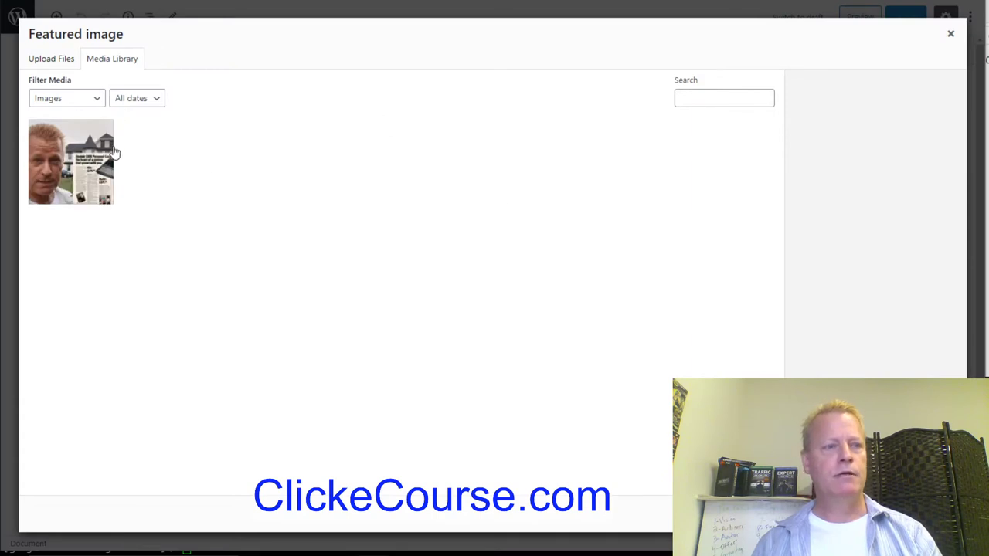
# - Set thumb.jpg as Post #1's featured image, update the post, and check the front page
pyautogui.click(70, 160)
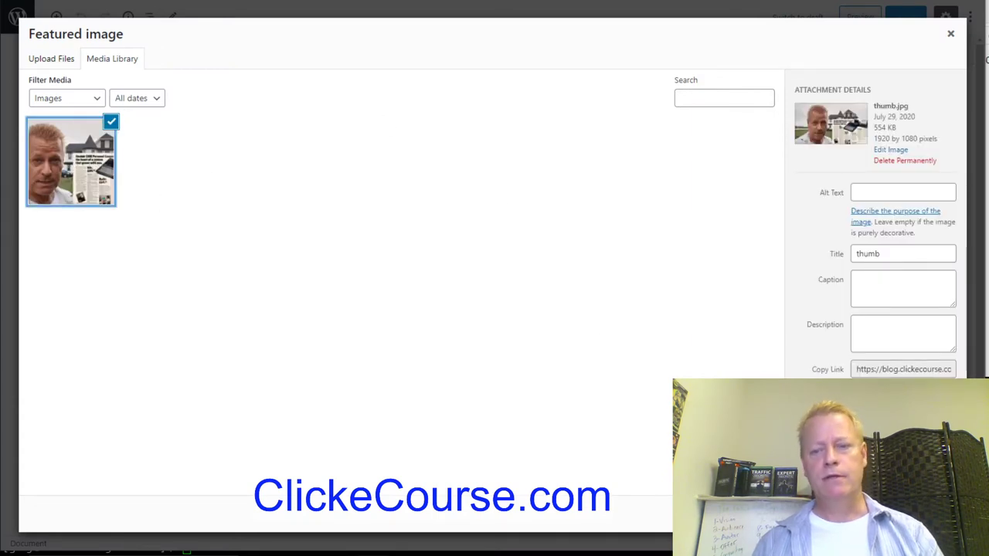
pyautogui.click(920, 17)
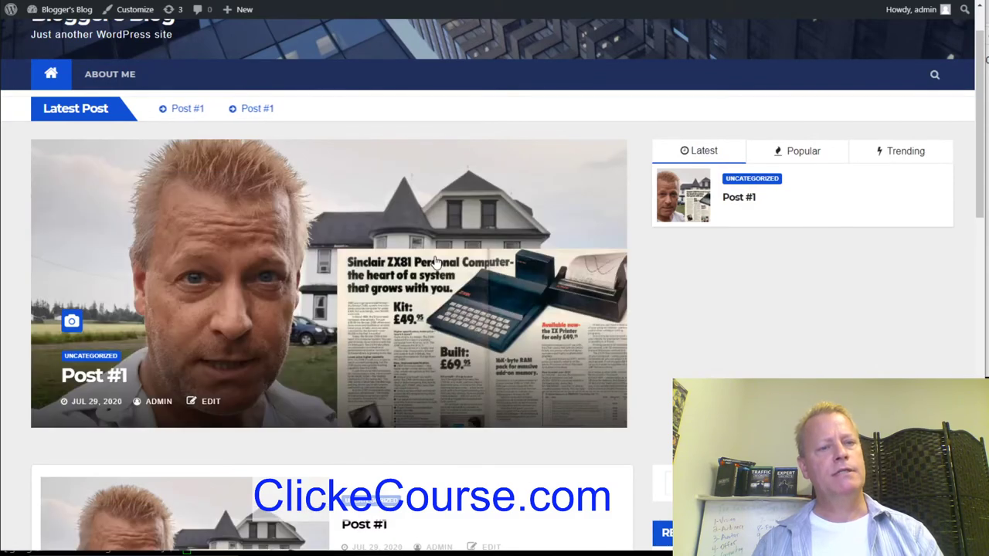
pyautogui.scroll(-4, 379, 383)
pyautogui.scroll(3, 530, 353)
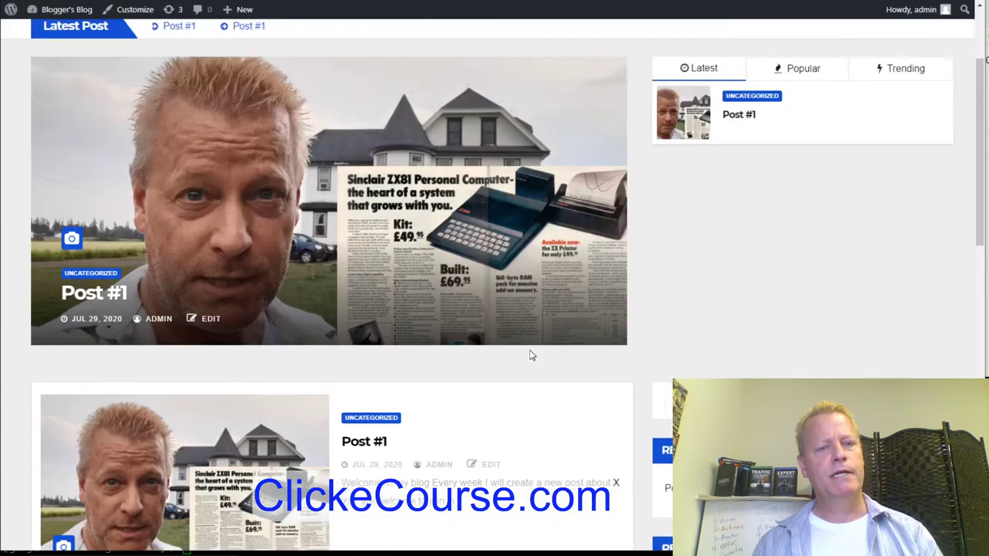
pyautogui.scroll(-4, 530, 353)
pyautogui.scroll(6, 415, 273)
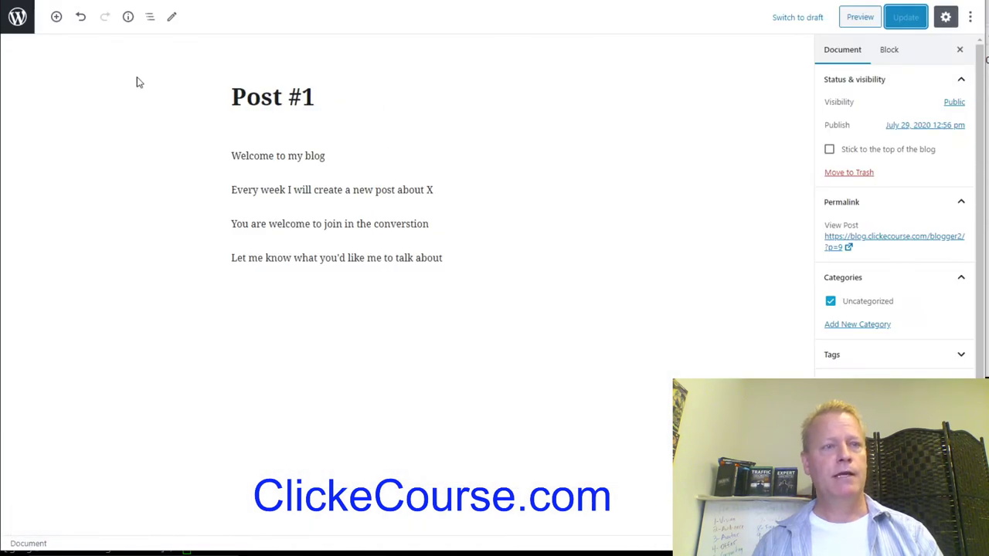
# - Create a new post 'Post #2' with 'This is all about number two' and 'How do you do number two?'
pyautogui.click(17, 17)
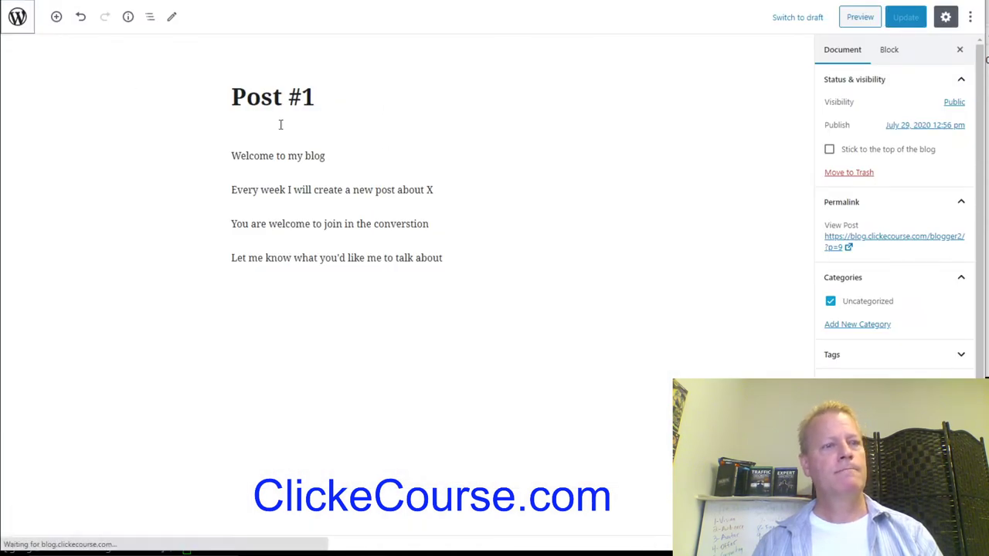
pyautogui.click(170, 40)
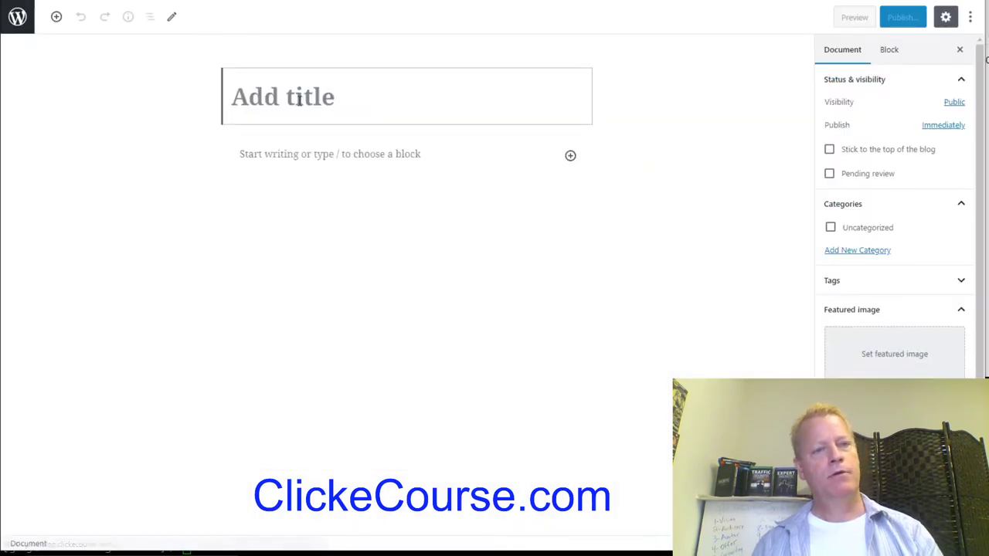
pyautogui.write('Post #2')
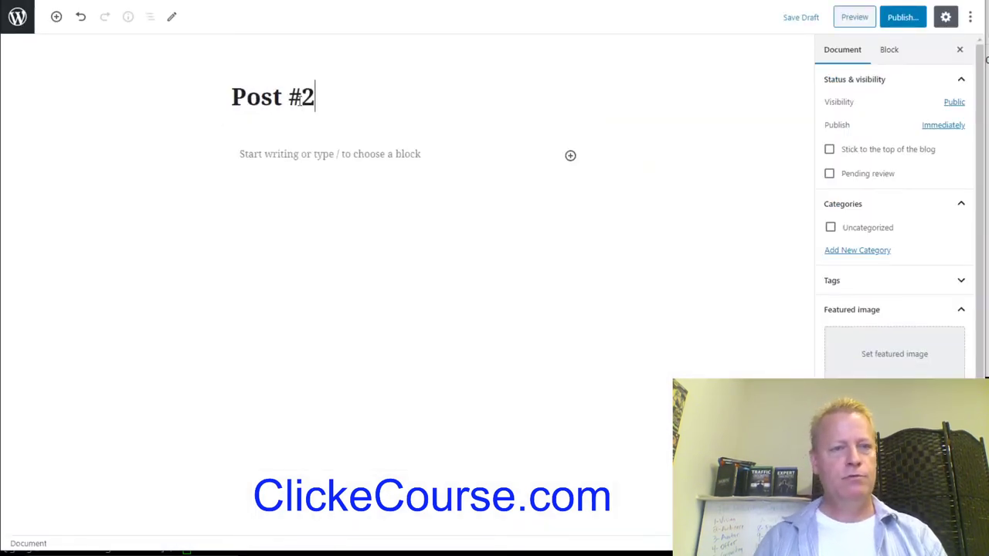
pyautogui.click(291, 150)
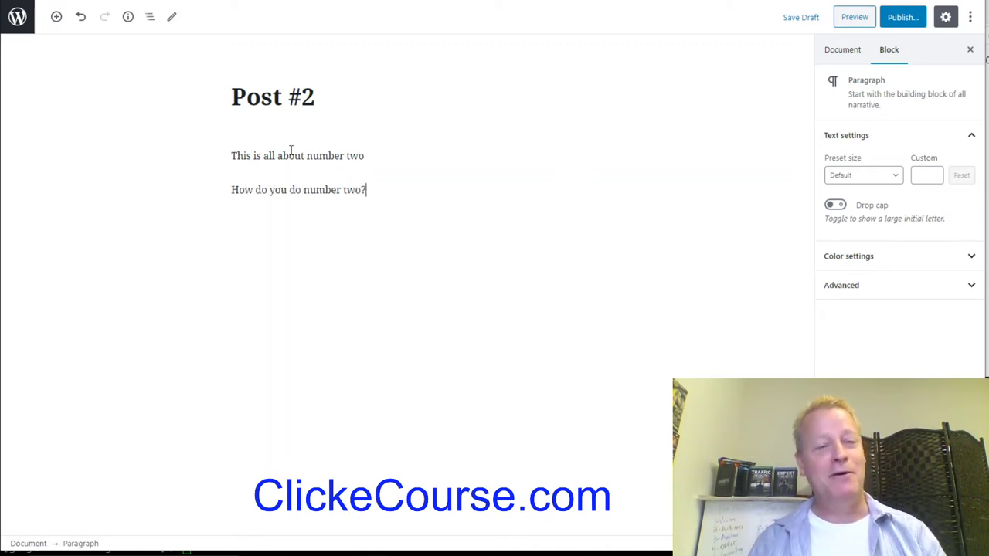
pyautogui.hotkey('ctrl', 'z')
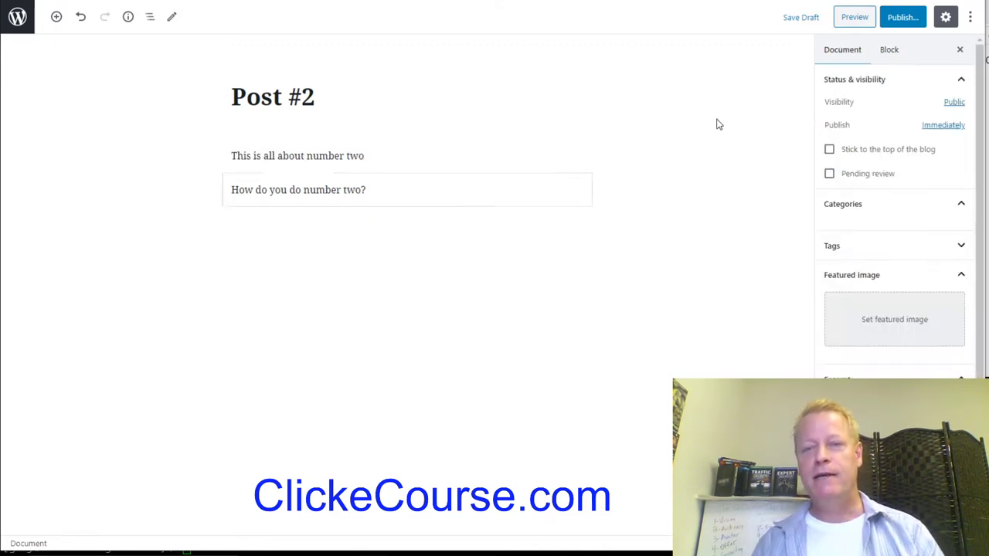
# - Upload thumb.jpg from the content creators/manse folder as Post #2's featured image
pyautogui.click(904, 359)
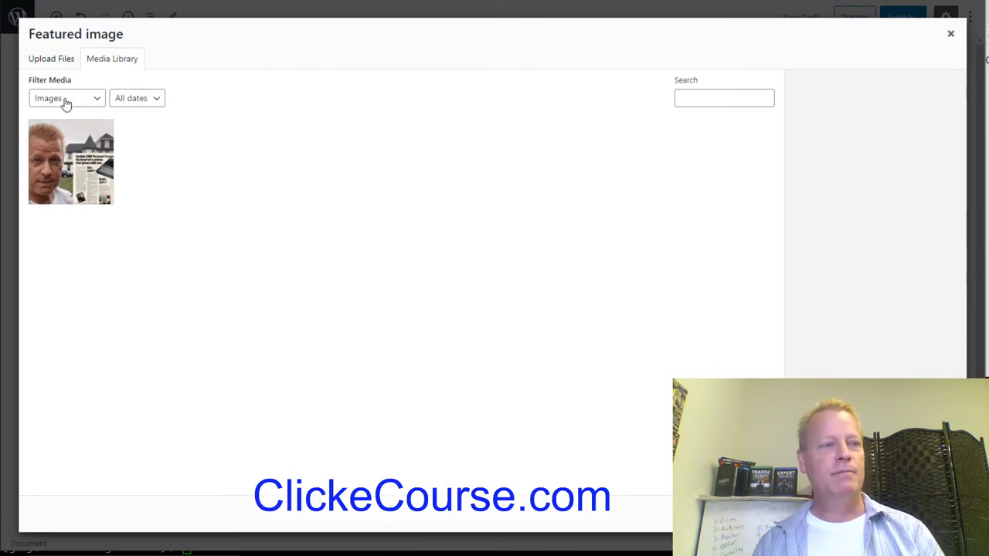
pyautogui.click(53, 60)
pyautogui.click(498, 266)
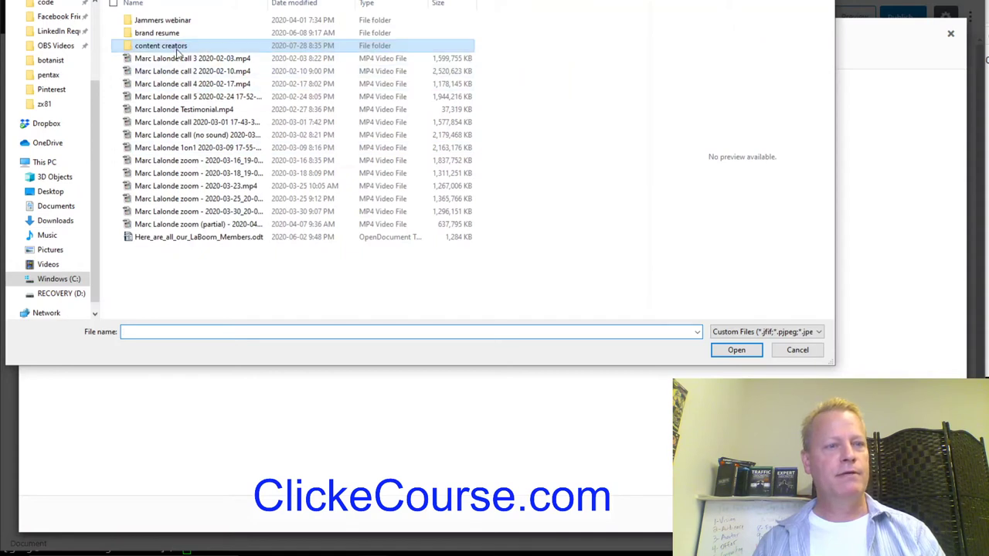
pyautogui.doubleClick(185, 45)
pyautogui.doubleClick(210, 45)
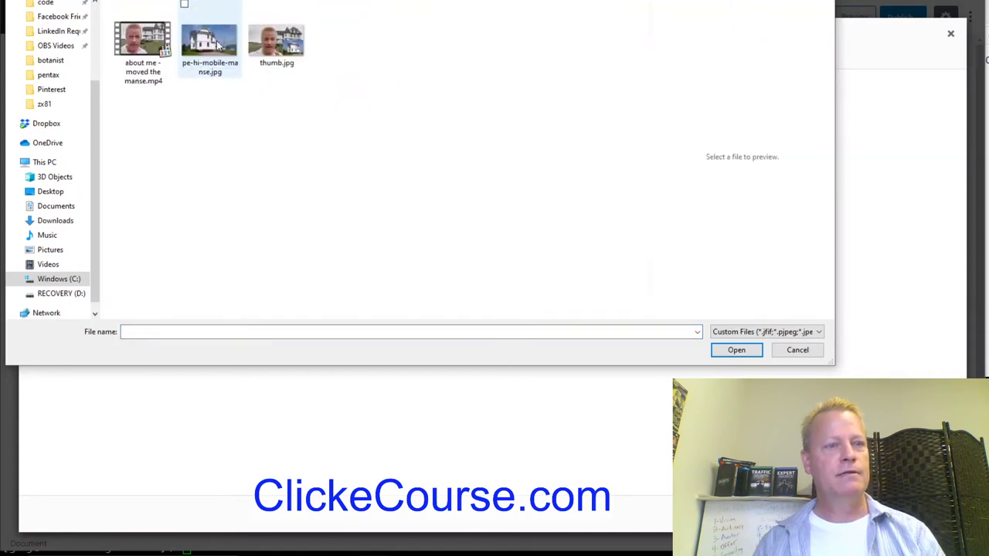
pyautogui.click(281, 47)
pyautogui.doubleClick(280, 48)
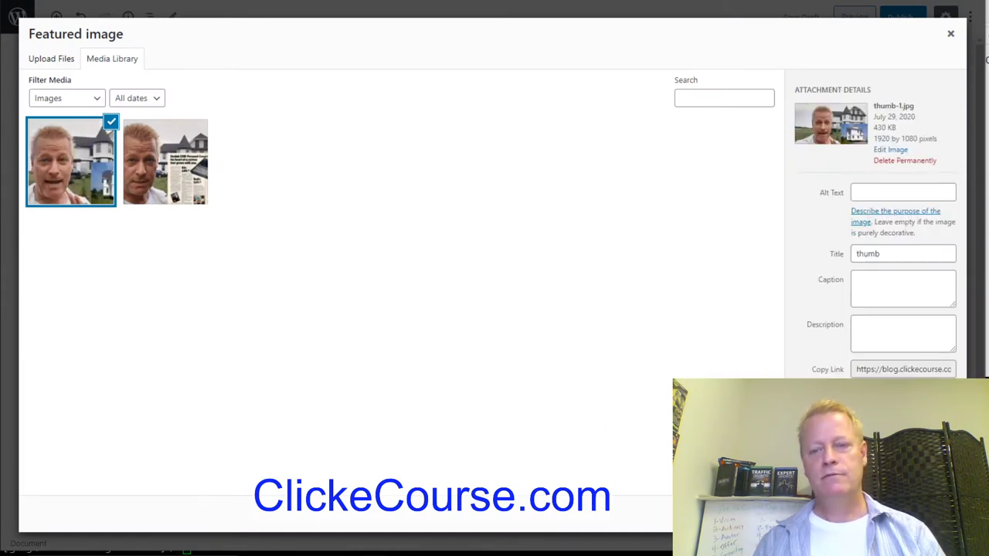
pyautogui.click(916, 516)
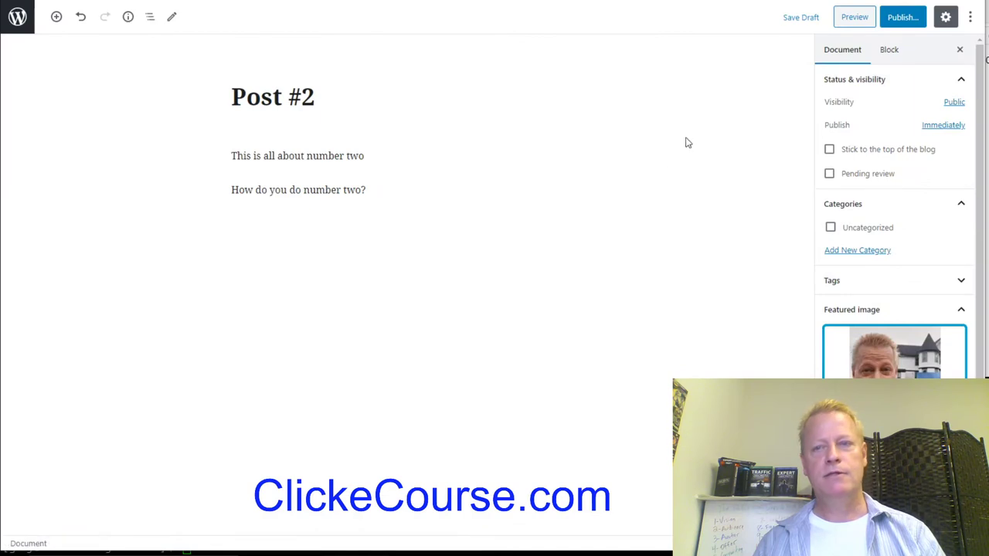
pyautogui.click(906, 19)
# - Publish Post #2, check it on the blog front page, and return to All Posts
pyautogui.click(904, 21)
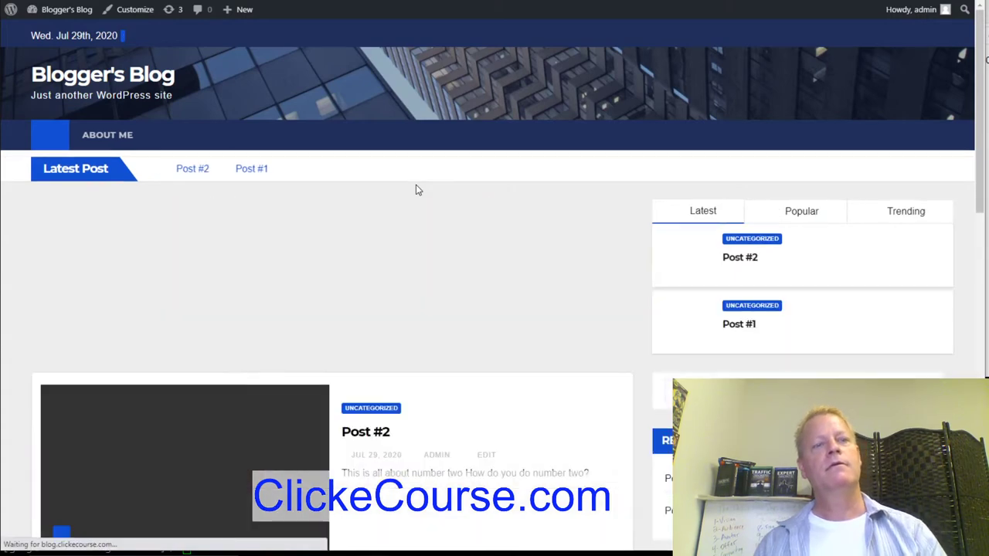
pyautogui.scroll(-1, 441, 239)
pyautogui.scroll(-4, 440, 239)
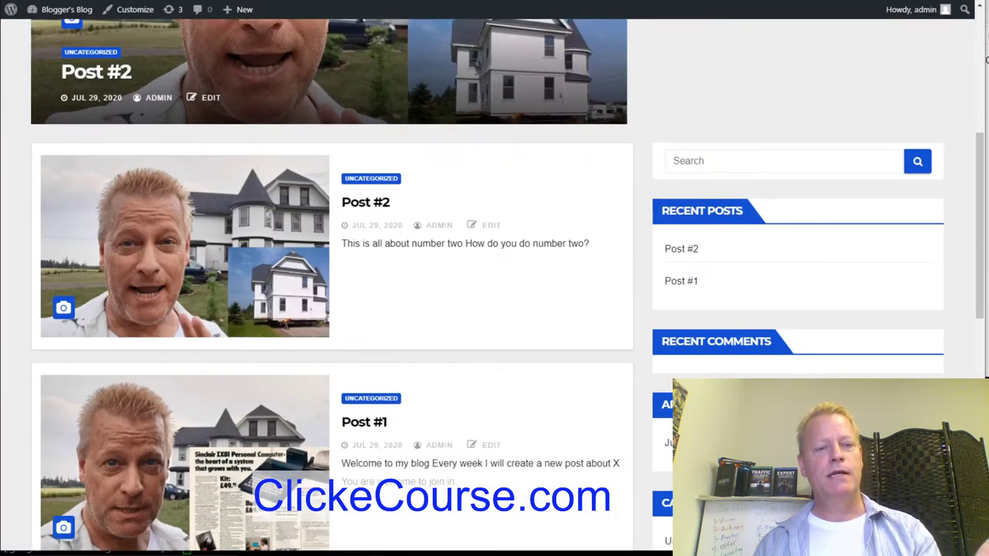
pyautogui.scroll(5, 365, 429)
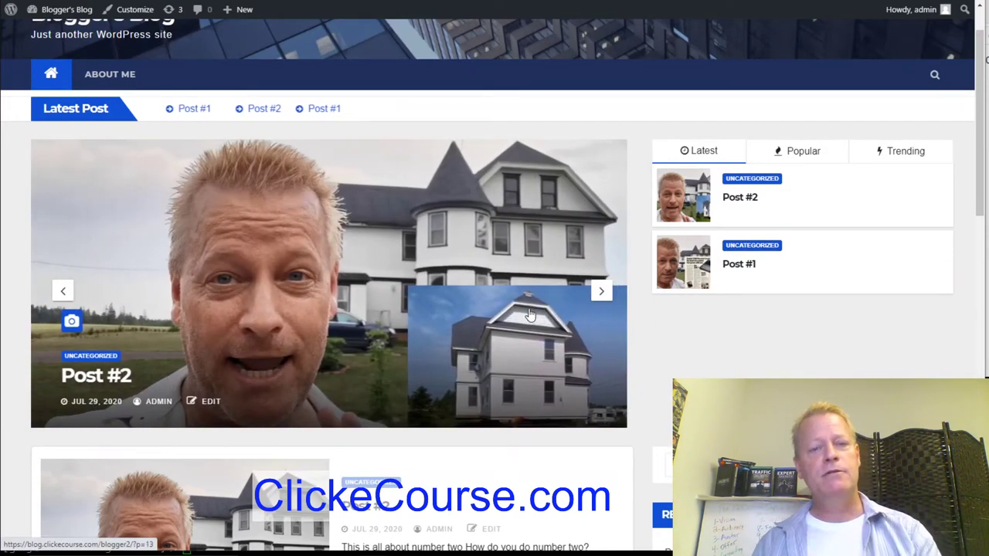
pyautogui.scroll(-4, 494, 450)
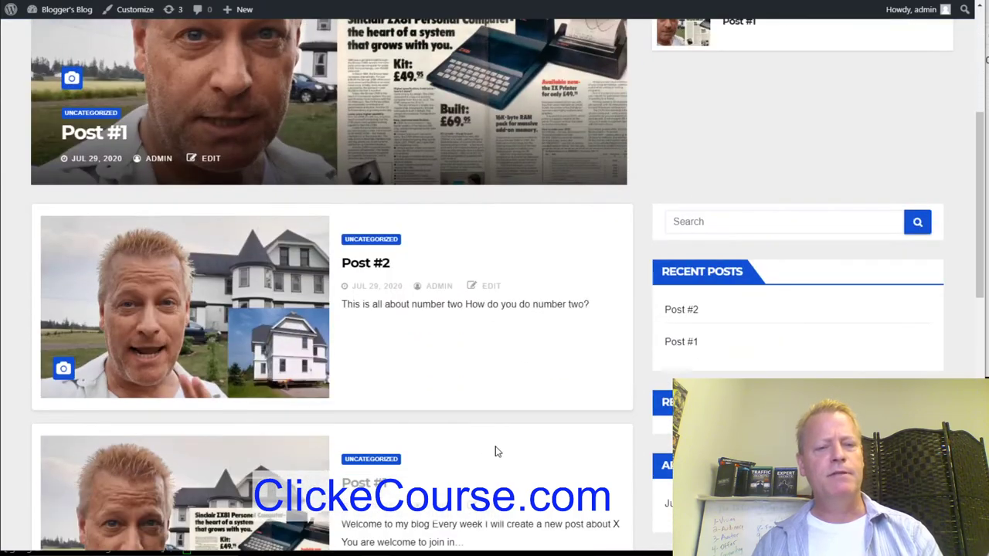
pyautogui.scroll(-2, 476, 420)
pyautogui.scroll(5, 477, 420)
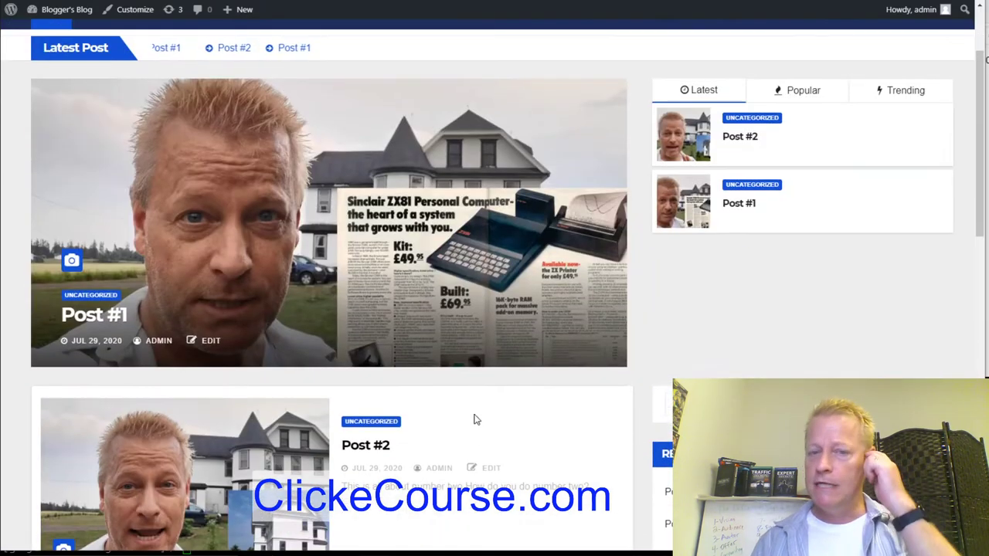
pyautogui.scroll(2, 474, 419)
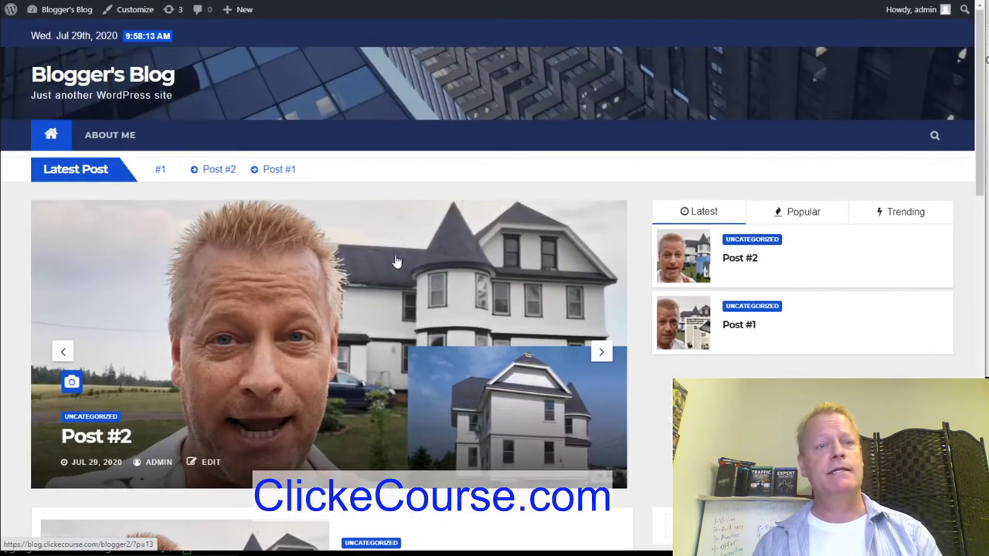
pyautogui.hotkey('ctrl', 'w')
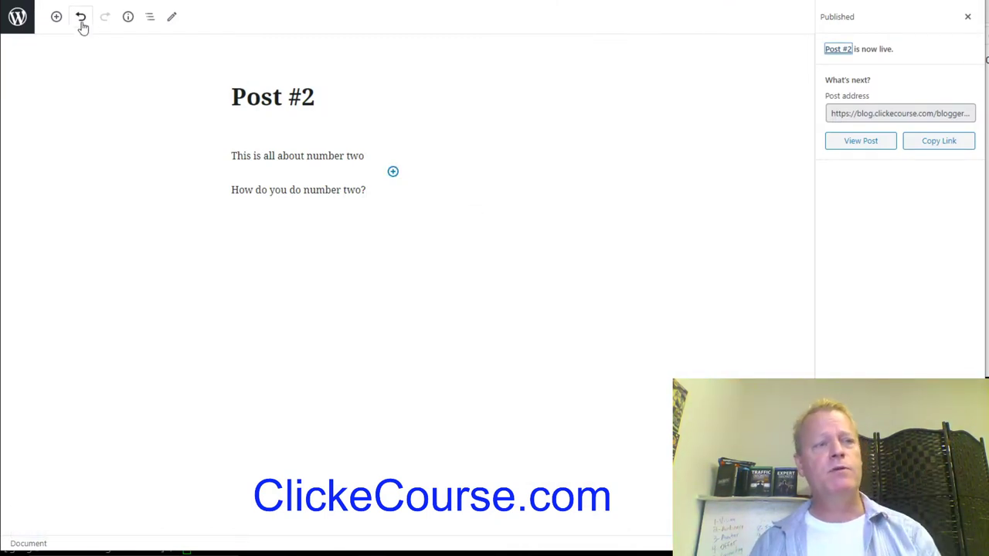
pyautogui.click(17, 16)
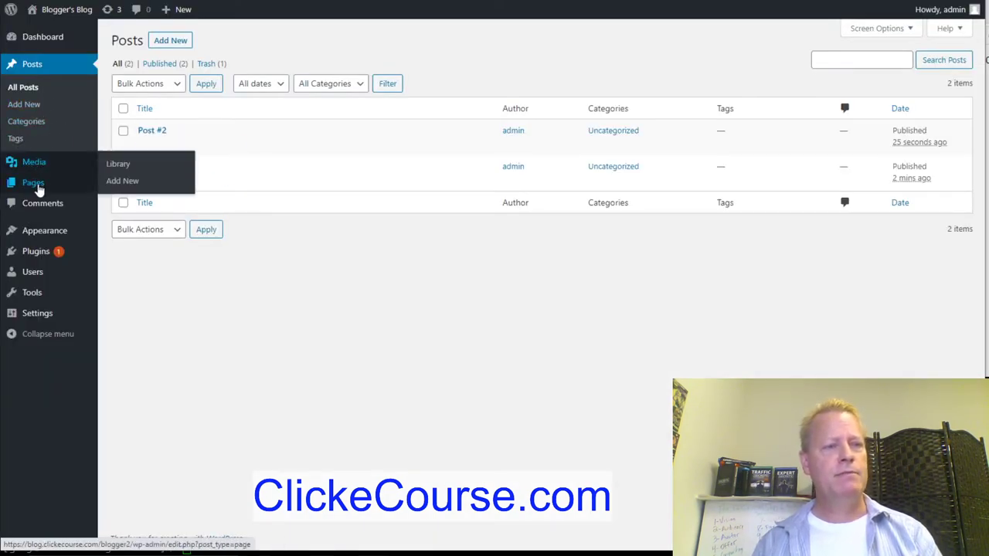
# - Install Hello Elementor from the Popular themes list and open its live preview
pyautogui.moveTo(54, 234)
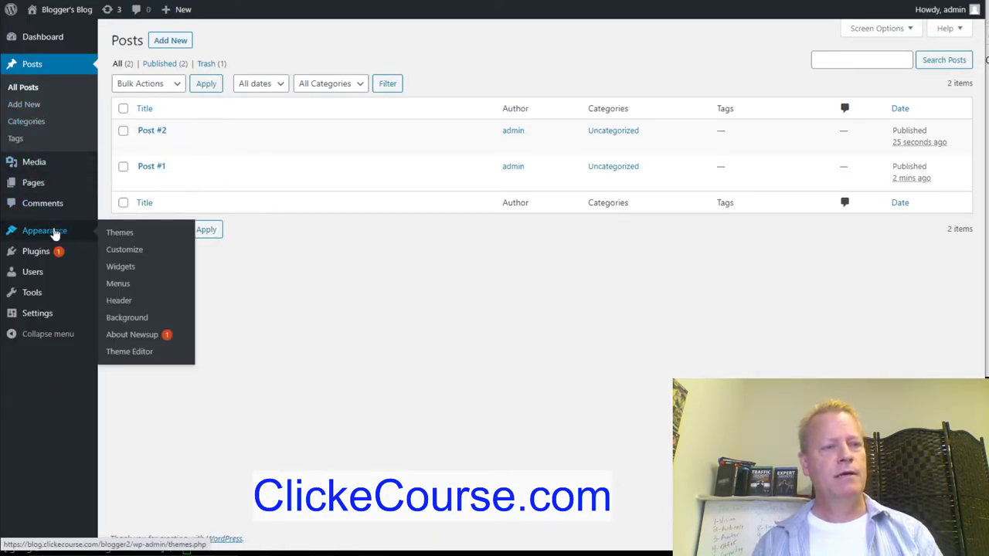
pyautogui.click(116, 237)
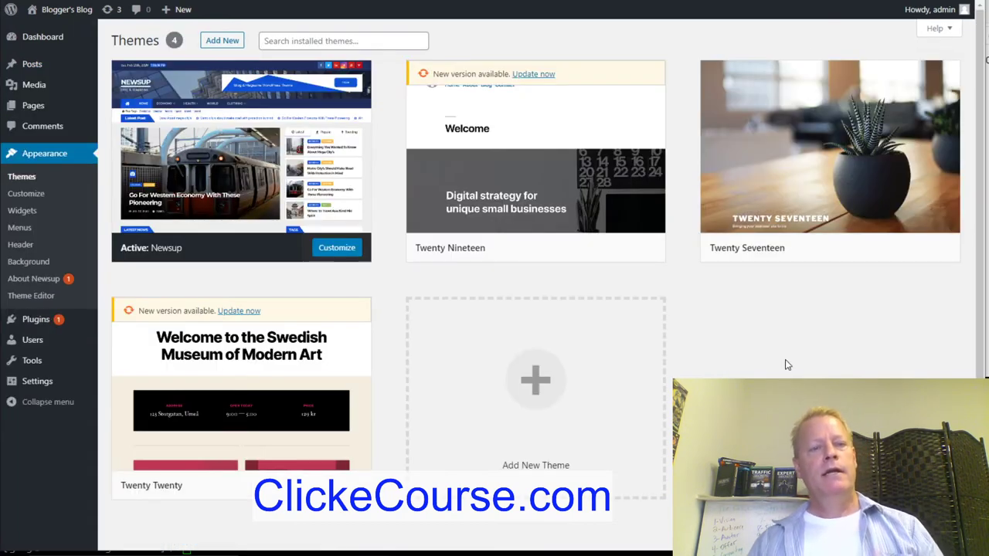
pyautogui.scroll(-1, 863, 330)
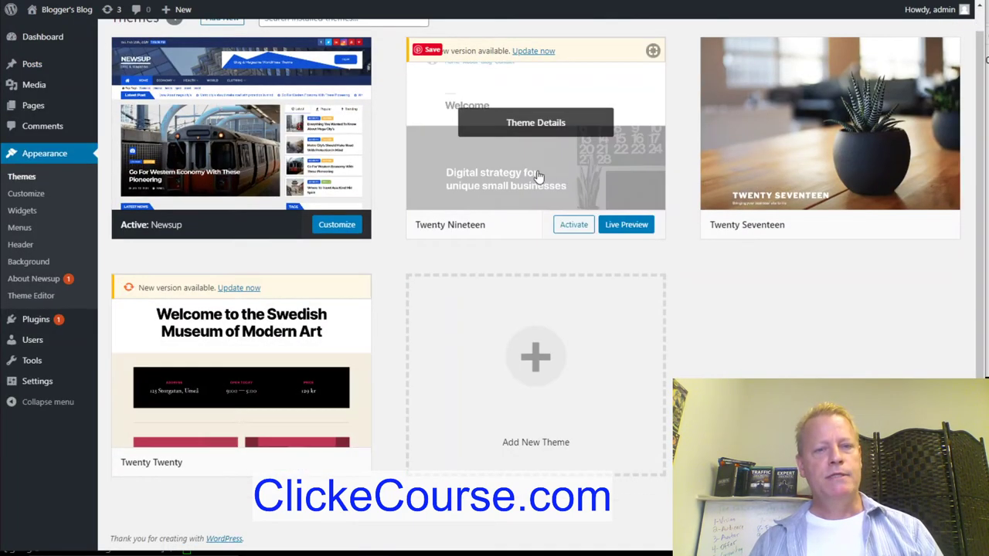
pyautogui.scroll(1, 533, 179)
pyautogui.click(226, 42)
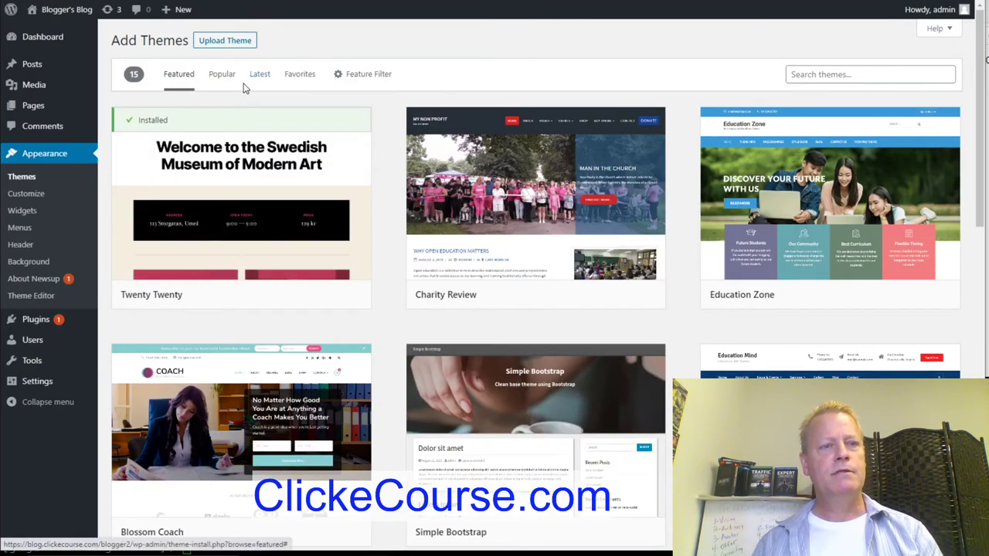
pyautogui.click(222, 77)
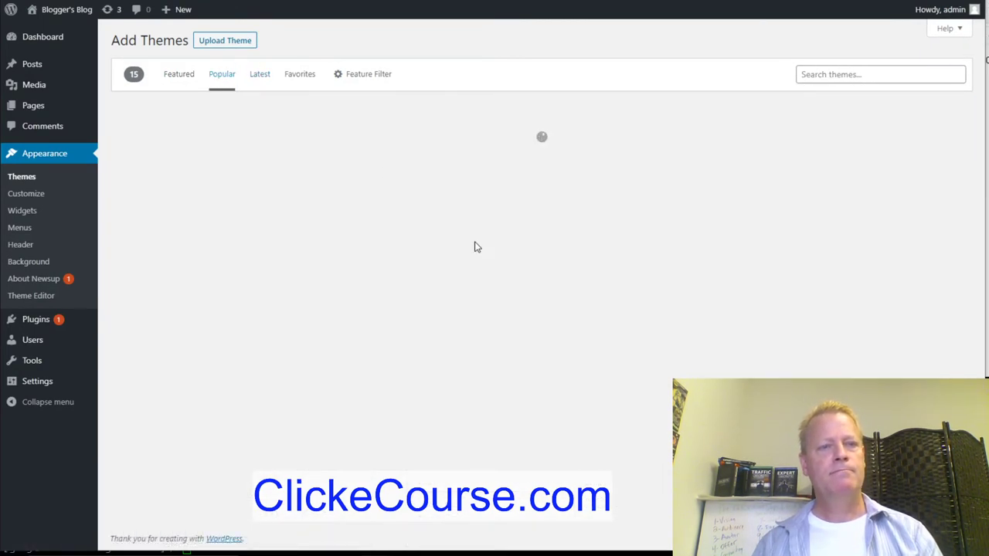
pyautogui.scroll(-5, 487, 201)
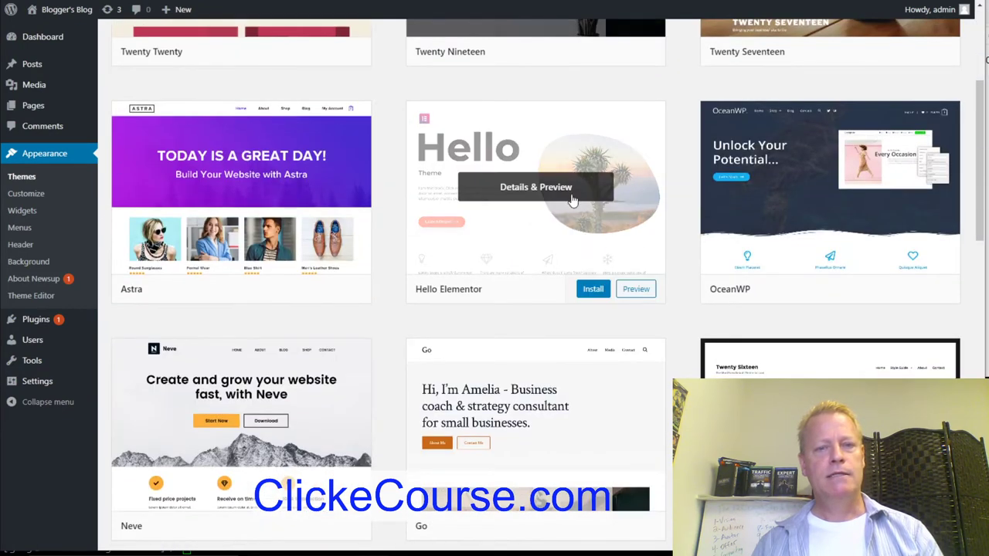
pyautogui.click(592, 289)
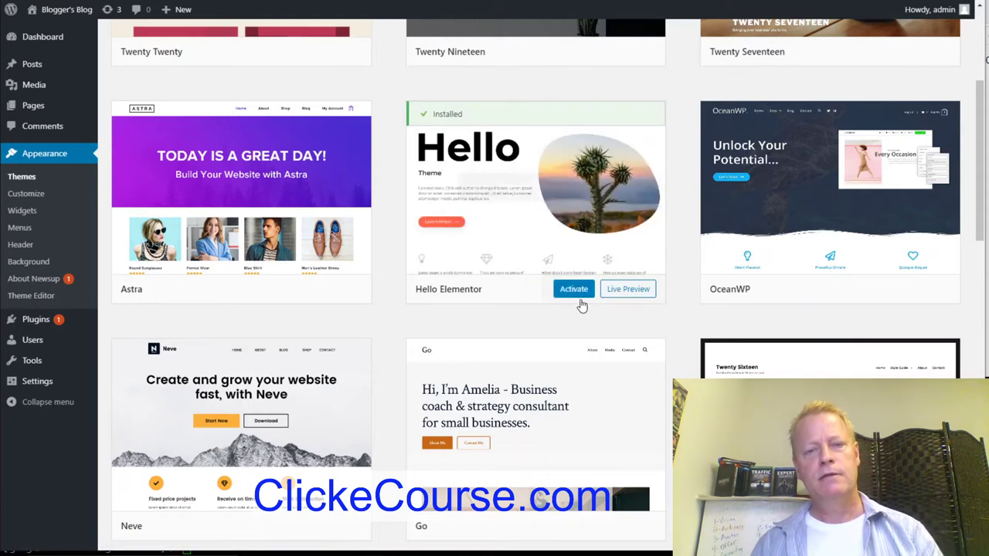
pyautogui.click(629, 291)
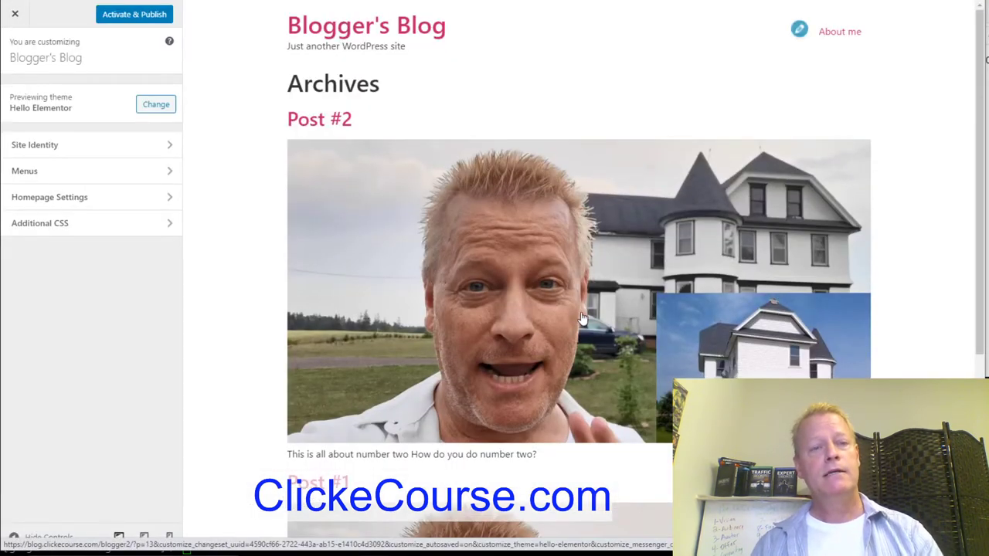
# - Activate and publish Hello Elementor in the Customizer, then close it back to Add Themes
pyautogui.scroll(-4, 583, 318)
pyautogui.scroll(4, 585, 317)
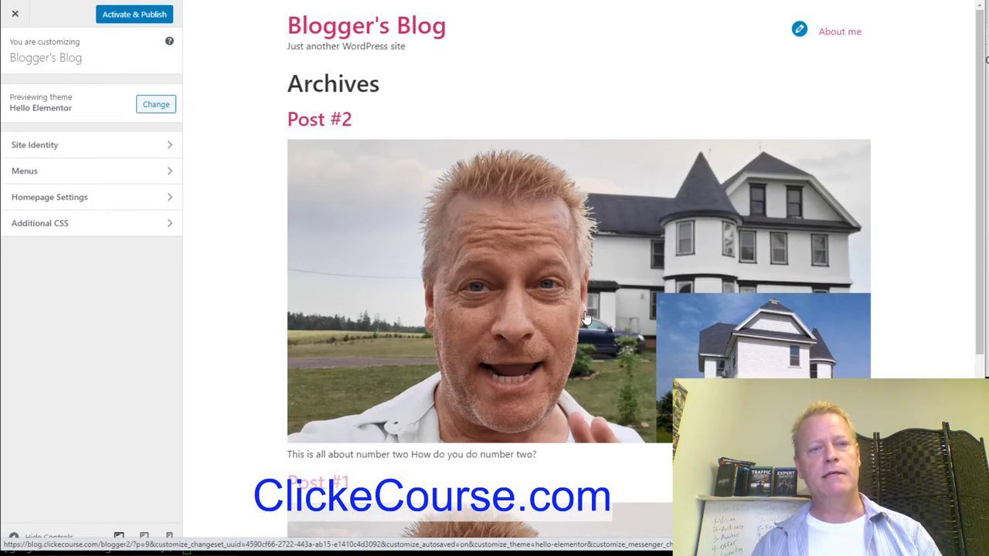
pyautogui.click(141, 21)
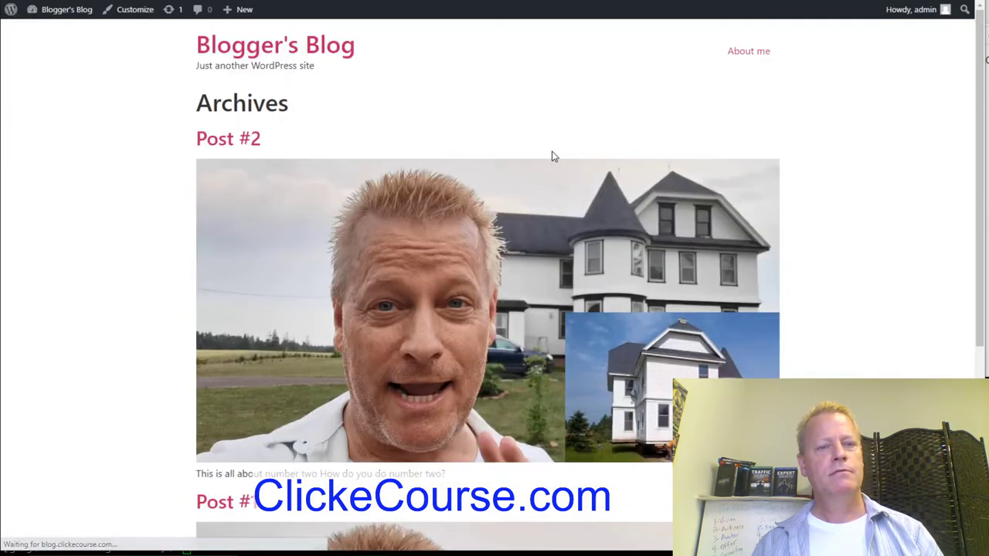
pyautogui.scroll(-5, 648, 234)
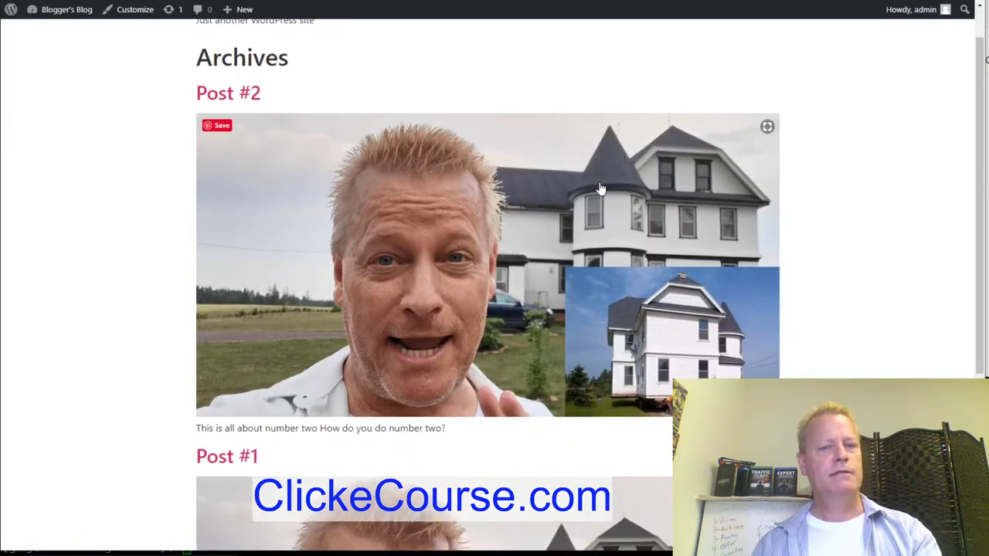
pyautogui.scroll(5, 647, 234)
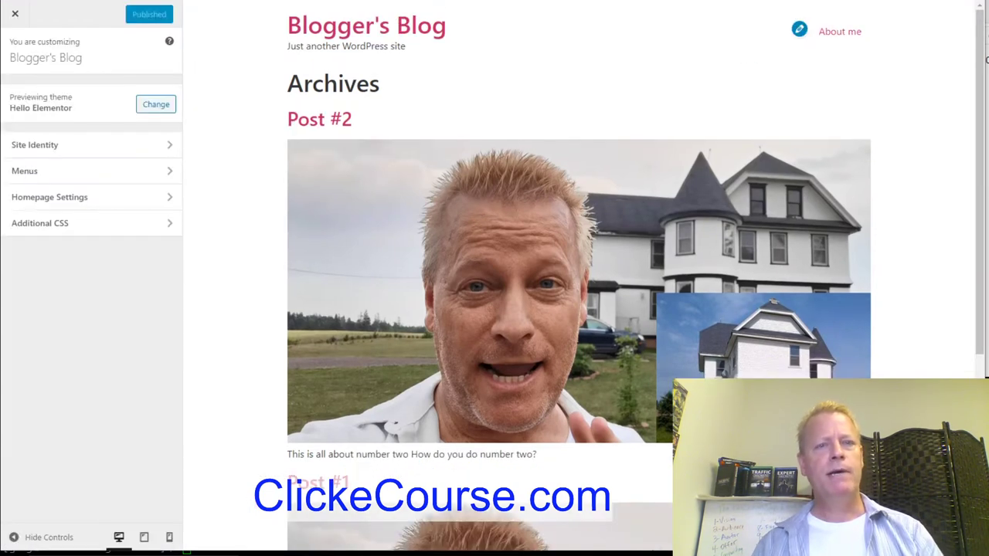
pyautogui.click(15, 15)
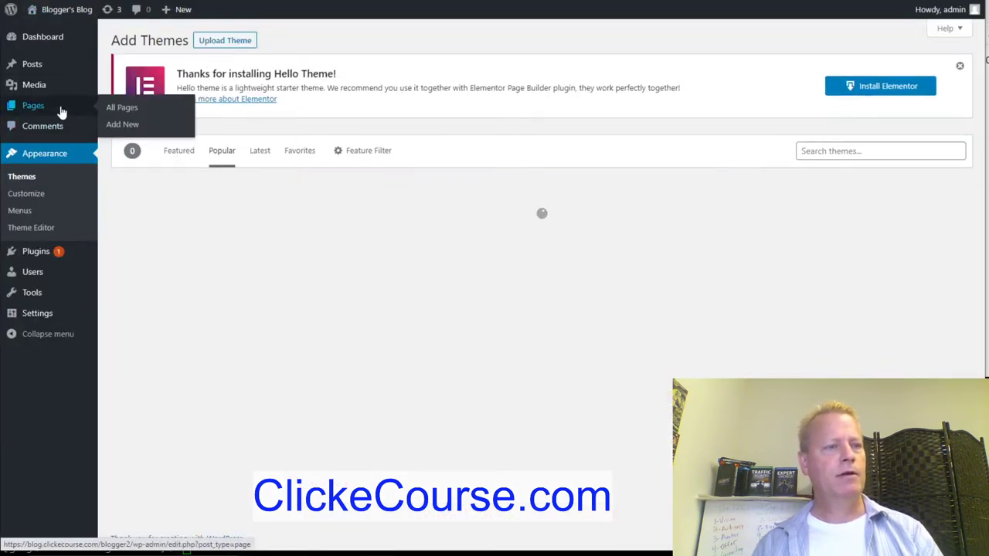
# - Open a new blank page in the editor from the Pages list
pyautogui.moveTo(49, 90)
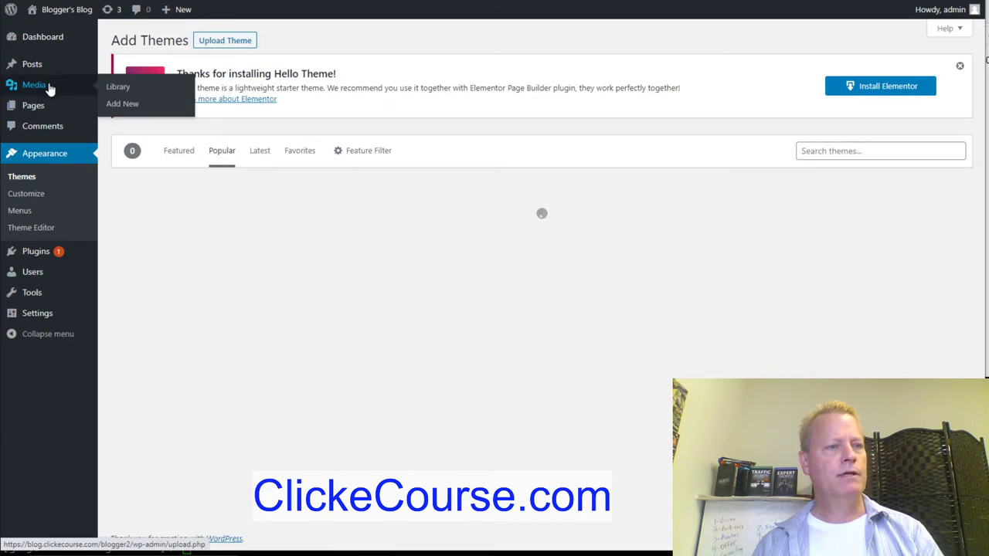
pyautogui.click(34, 105)
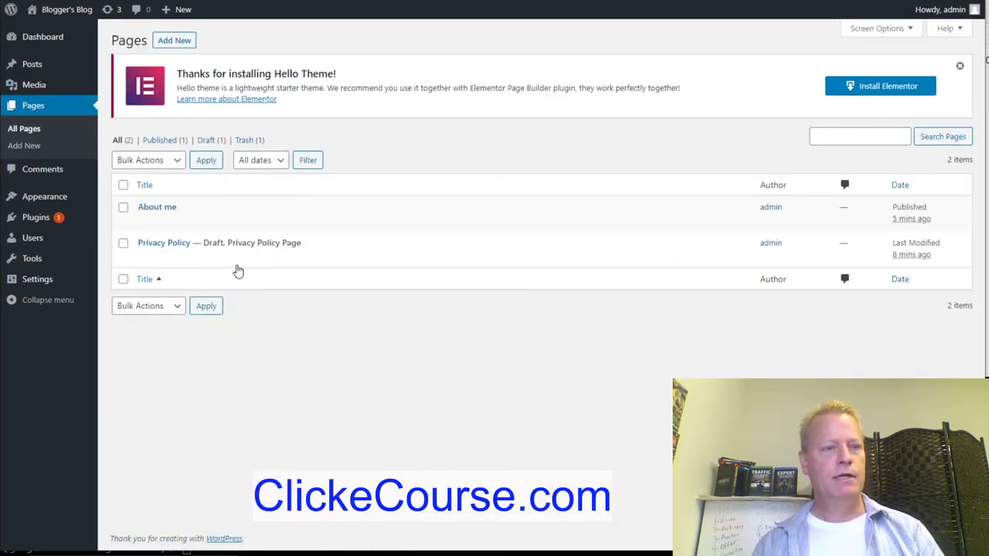
pyautogui.click(181, 44)
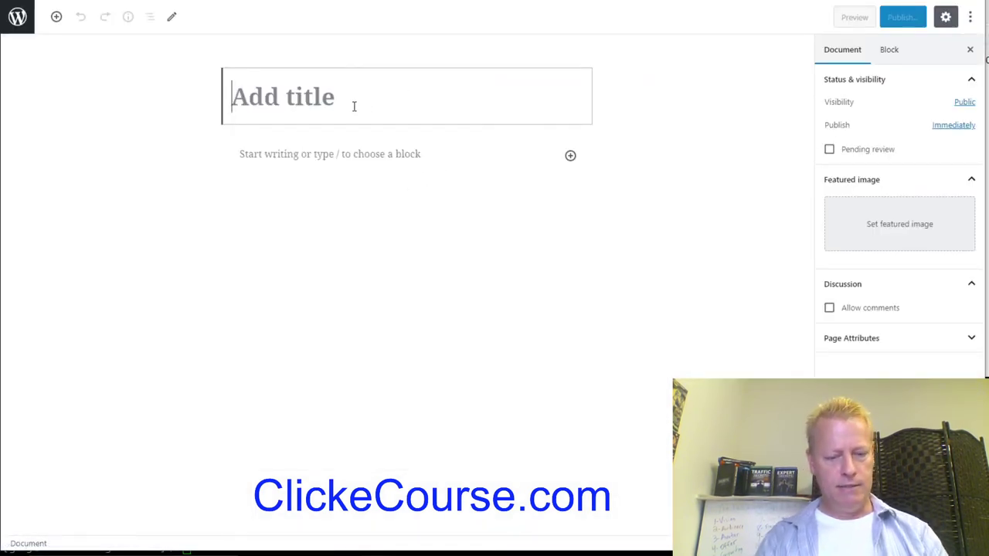
# - Title the page 'Work with JS' with paragraphs 'I can help you with X' and 'Let's talk'
pyautogui.write('Work with JS')
pyautogui.press('Return')
pyautogui.write('You can find a')
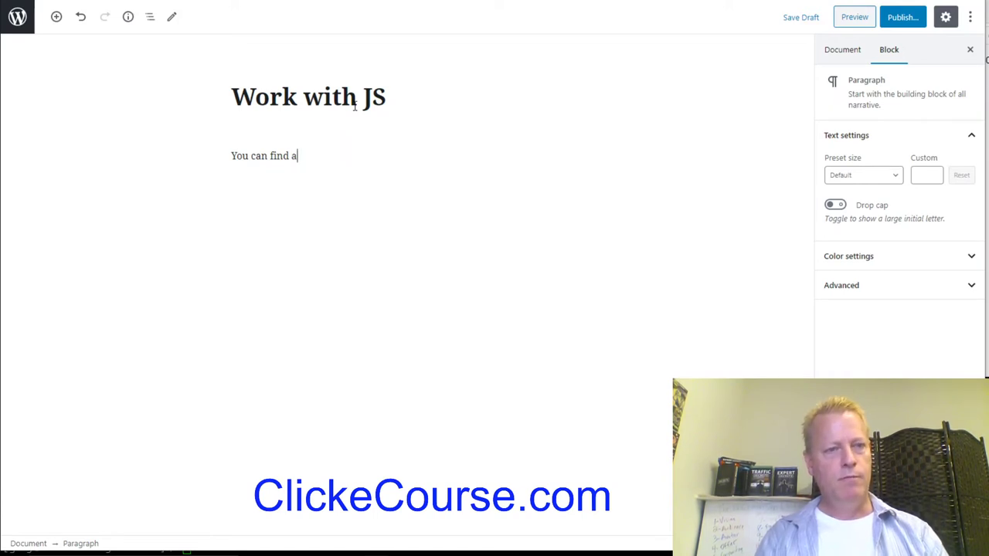
pyautogui.press('BackSpace')
pyautogui.press('BackSpace')
pyautogui.press('BackSpace')
pyautogui.press('BackSpace')
pyautogui.press('BackSpace')
pyautogui.press('BackSpace')
pyautogui.press('BackSpace')
pyautogui.press('BackSpace')
pyautogui.press('BackSpace')
pyautogui.write('I can help you with')
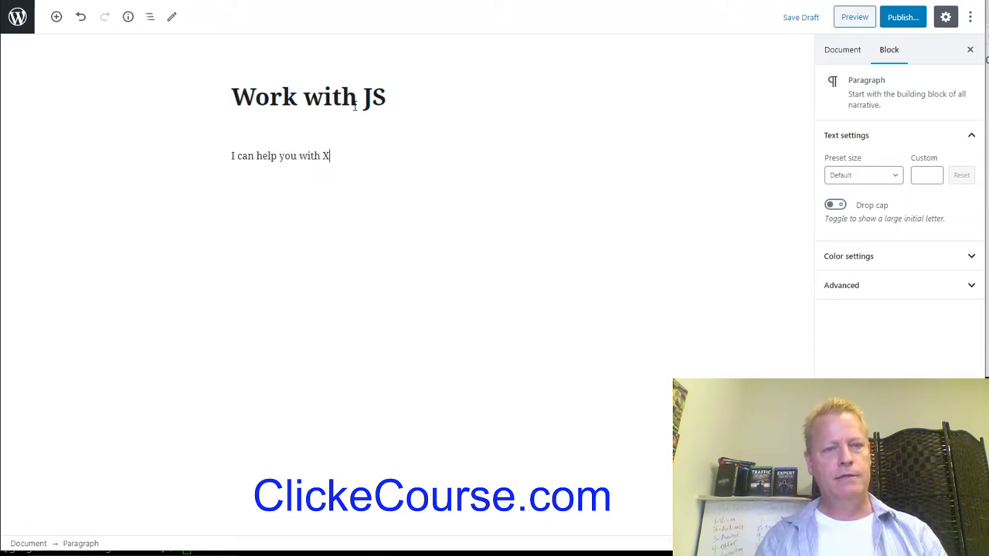
pyautogui.press('Return')
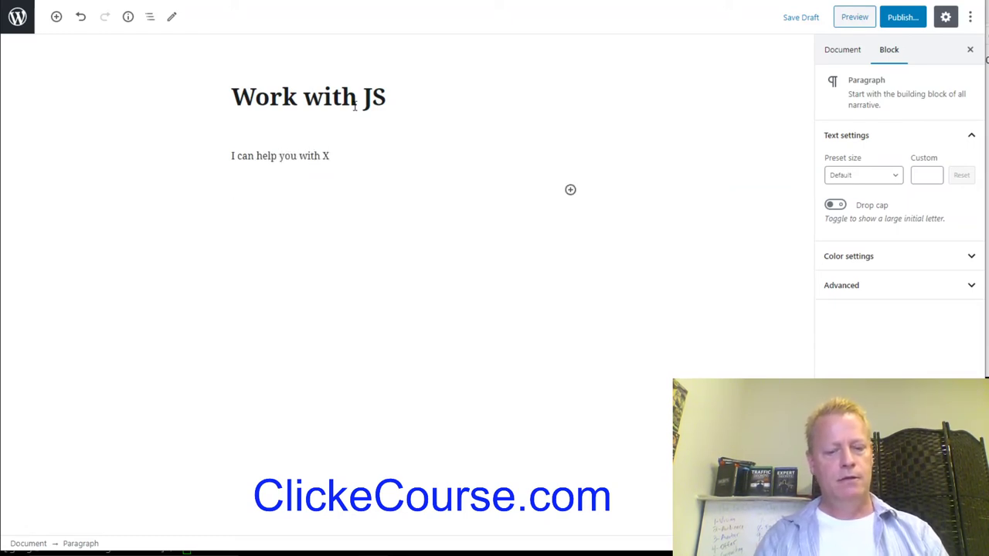
pyautogui.write('I ')
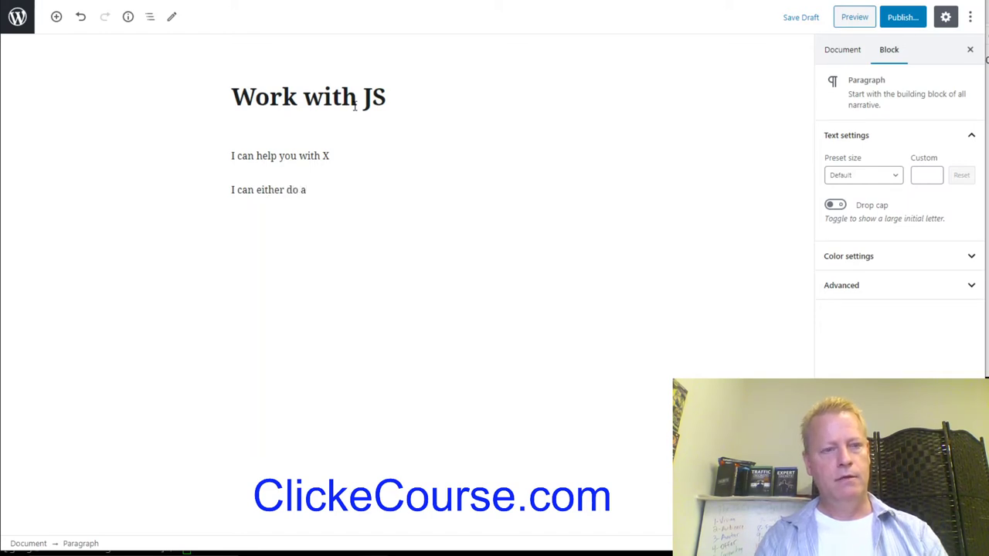
pyautogui.write('can either do A or B')
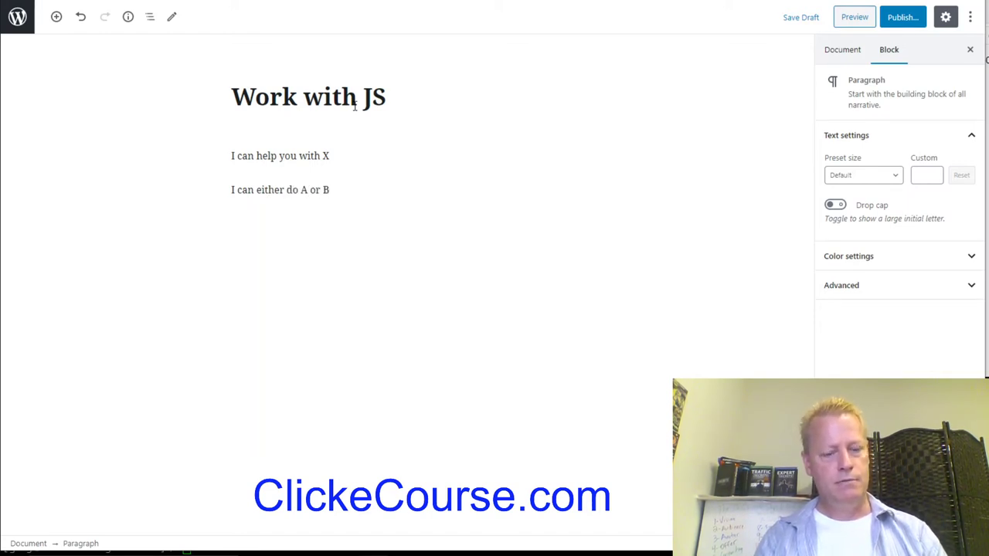
pyautogui.write(', your chouce')
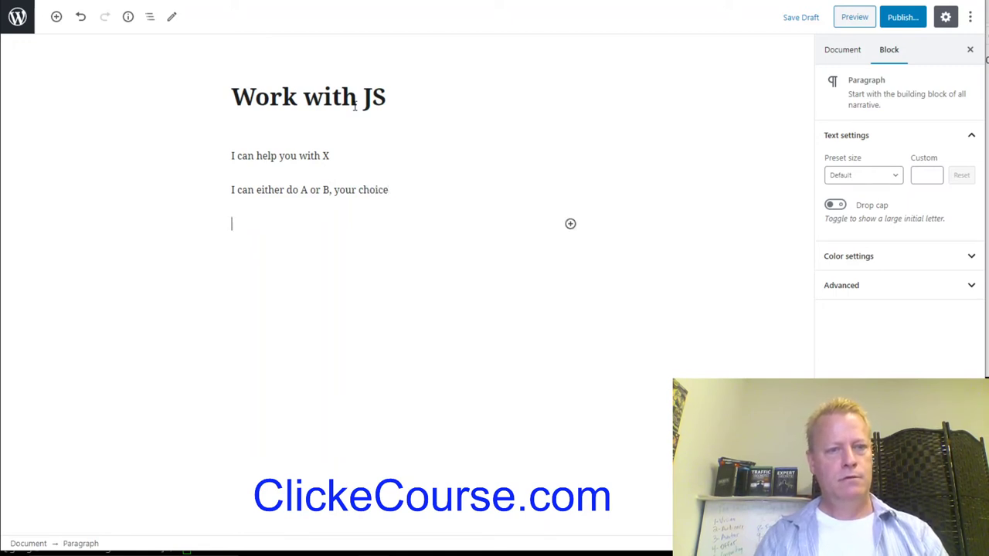
pyautogui.write(':e')
pyautogui.press('BackSpace')
pyautogui.write("Let's to")
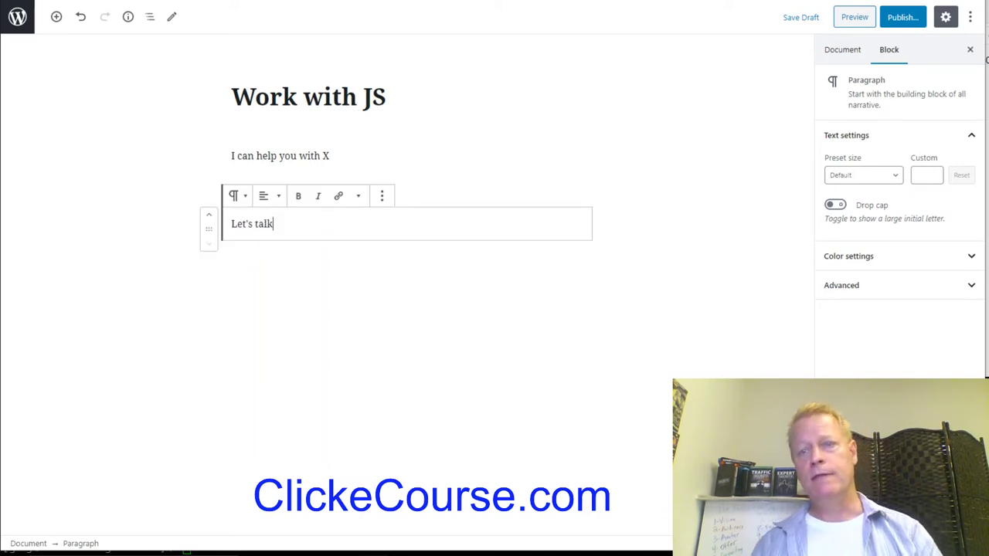
# - Publish the Work with JS page and return to the Pages list
pyautogui.click(909, 20)
pyautogui.click(899, 17)
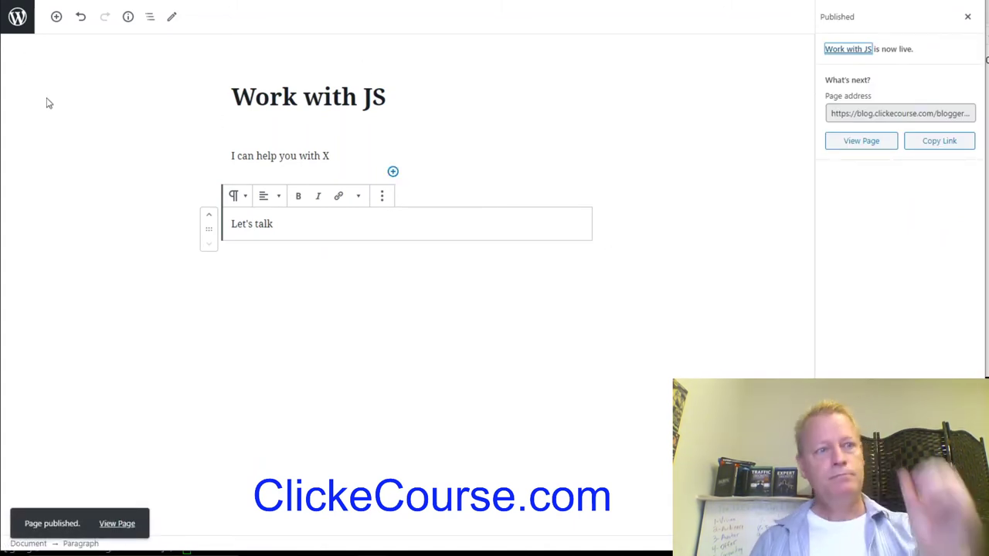
pyautogui.click(17, 17)
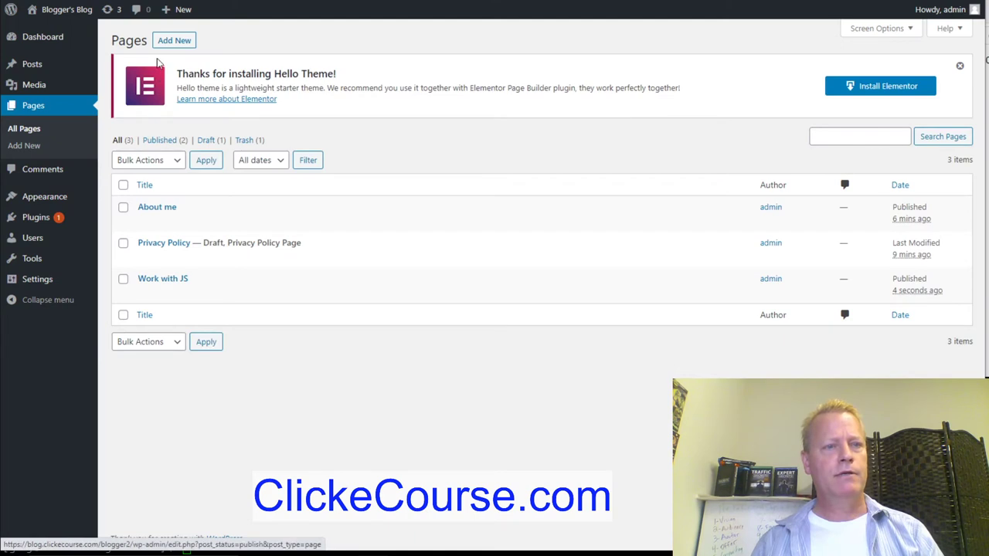
# - Start a new page titled 'Schedule'
pyautogui.click(172, 41)
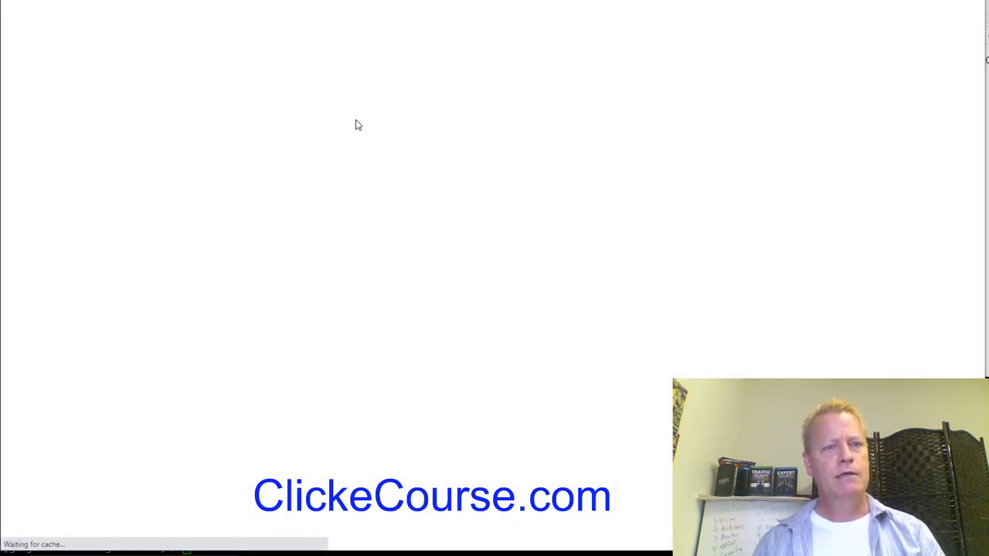
pyautogui.write('Sce')
pyautogui.write('h')
pyautogui.press('BackSpace')
pyautogui.press('BackSpace')
pyautogui.write('hedule')
# - Type the opening-hours lines in the body, ending with 'Wednesday: 11am to 7pm'
pyautogui.click(332, 155)
pyautogui.write('We are one')
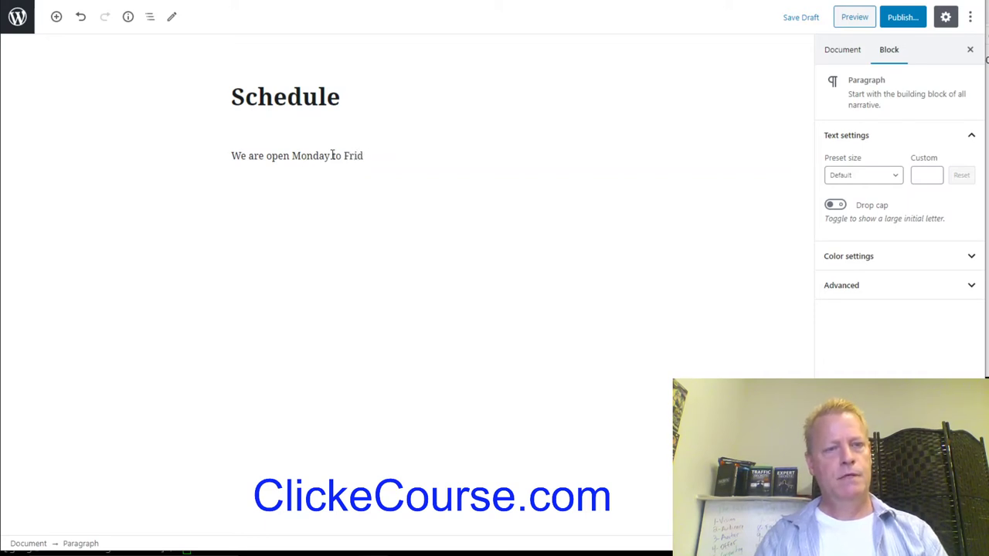
pyautogui.press('BackSpace')
pyautogui.press('BackSpace')
pyautogui.press('BackSpace')
pyautogui.press('BackSpace')
pyautogui.press('BackSpace')
pyautogui.press('BackSpace')
pyautogui.press('BackSpace')
pyautogui.press('BackSpace')
pyautogui.press('BackSpace')
pyautogui.press('BackSpace')
pyautogui.press('BackSpace')
pyautogui.press('BackSpace')
pyautogui.press('BackSpace')
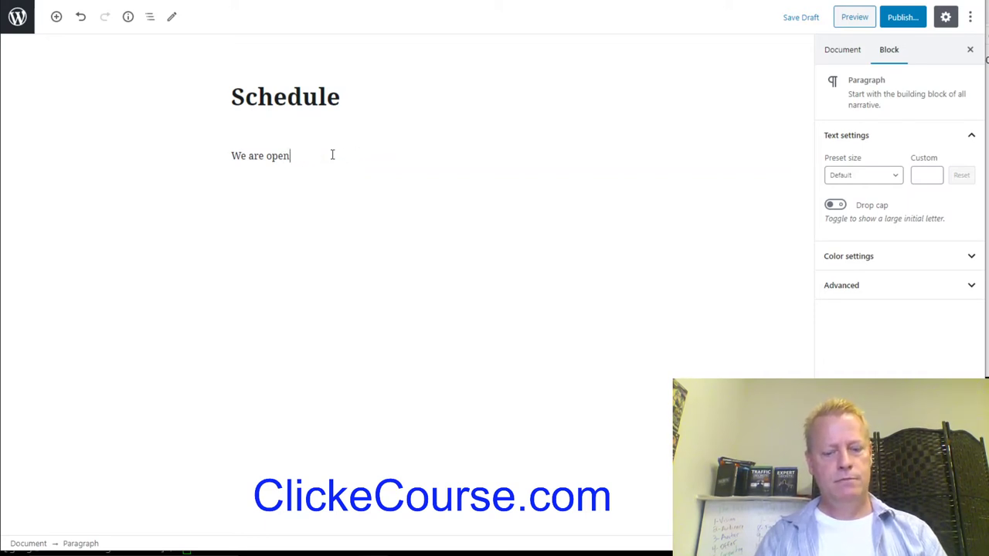
pyautogui.write('Monday: 9am to 4pm')
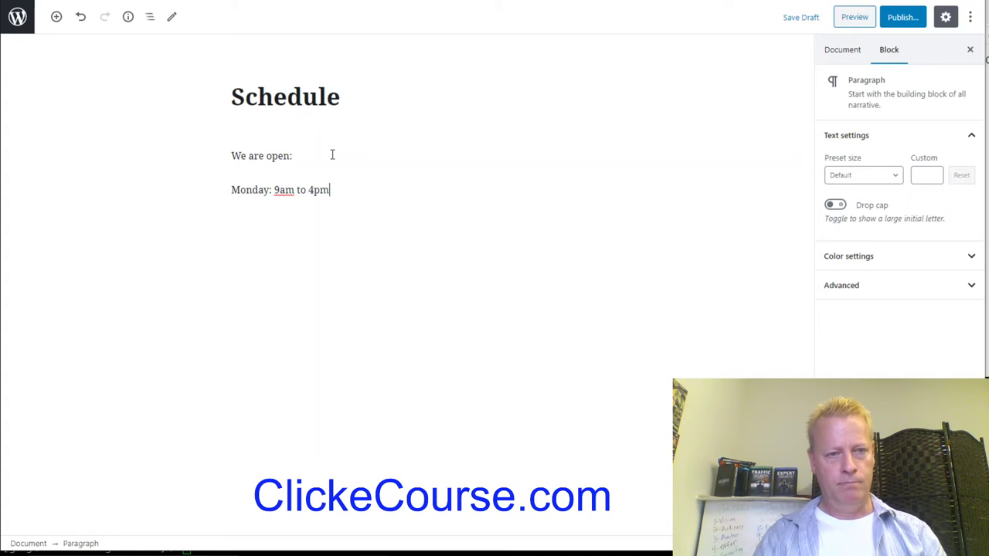
pyautogui.press('Return')
pyautogui.write('u')
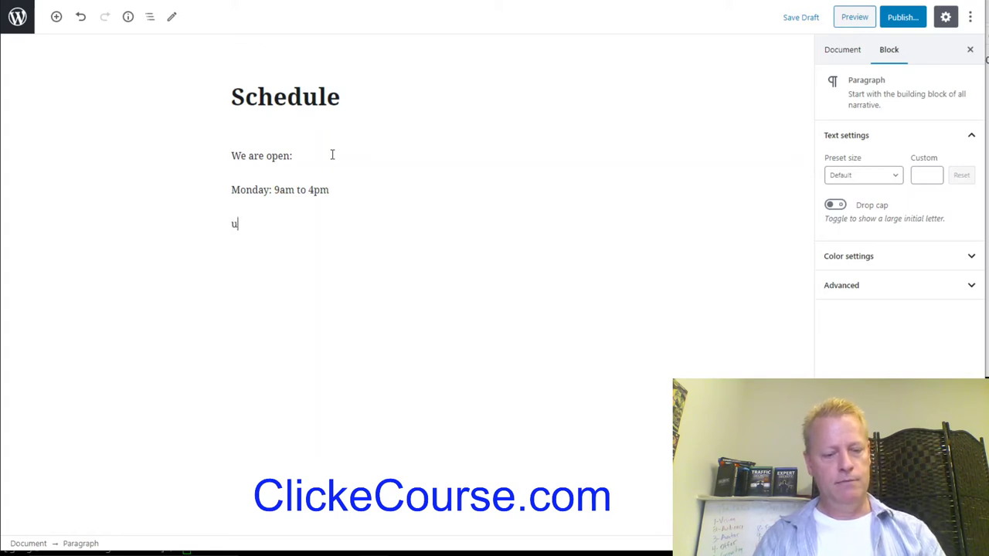
pyautogui.write('esday: 9am to 1')
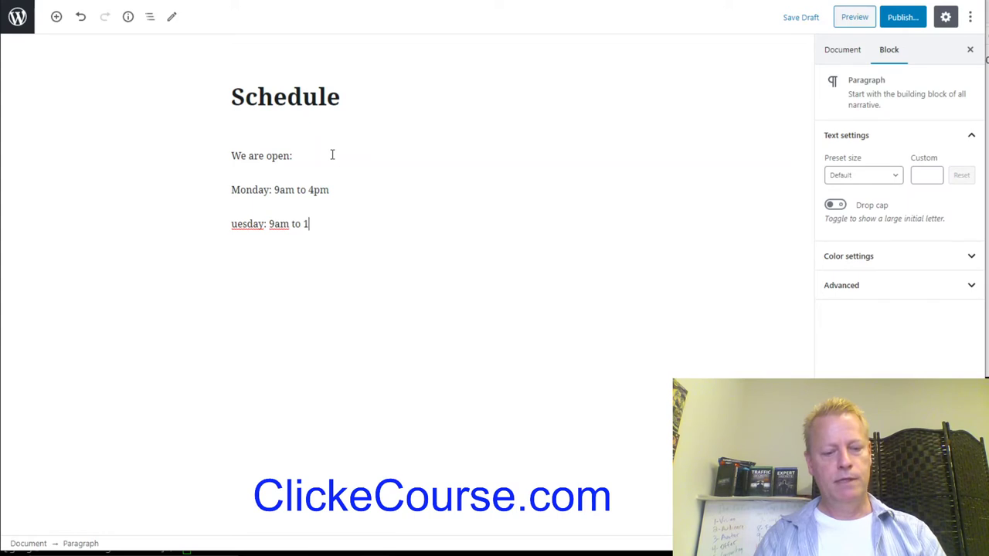
pyautogui.press('BackSpace')
pyautogui.write('2pm')
pyautogui.press('Return')
pyautogui.write('W')
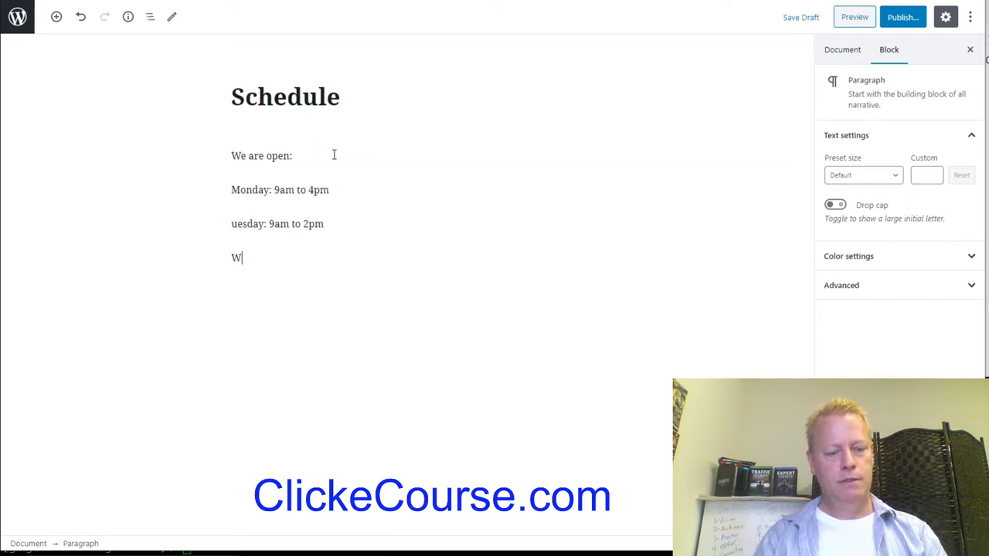
pyautogui.write('ednesday: 11am')
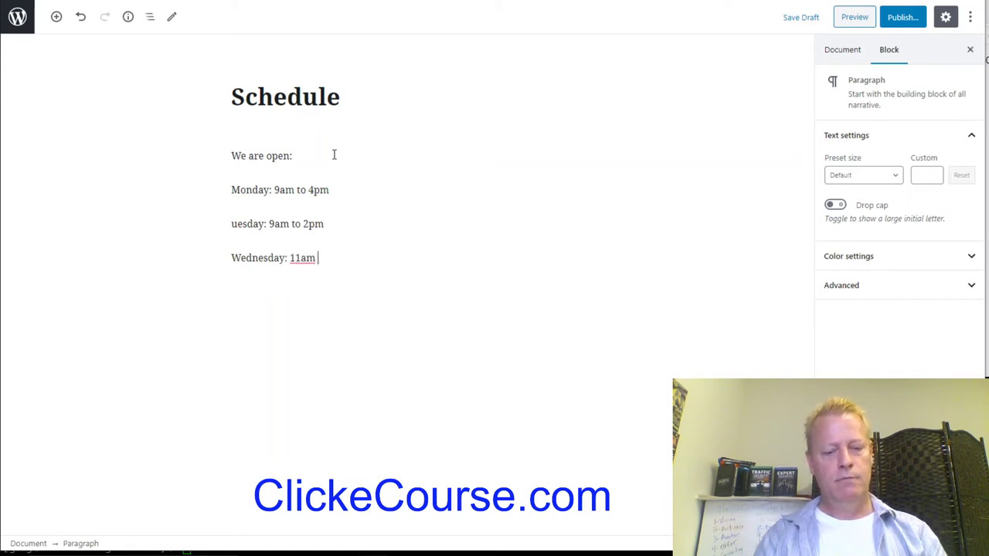
pyautogui.write(' to 7pm')
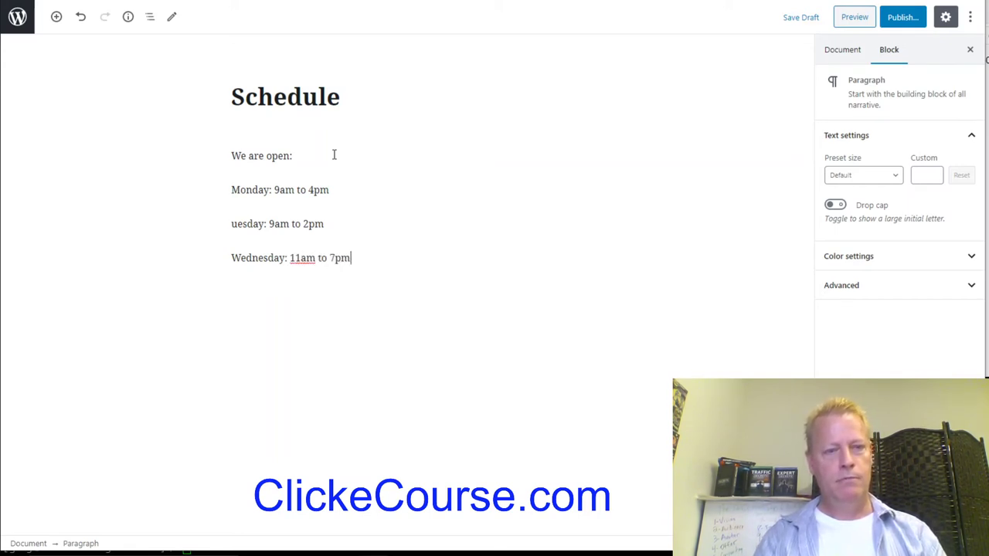
# - Delete the misspelled Tuesday line from the page
pyautogui.click(308, 189)
pyautogui.click(234, 223)
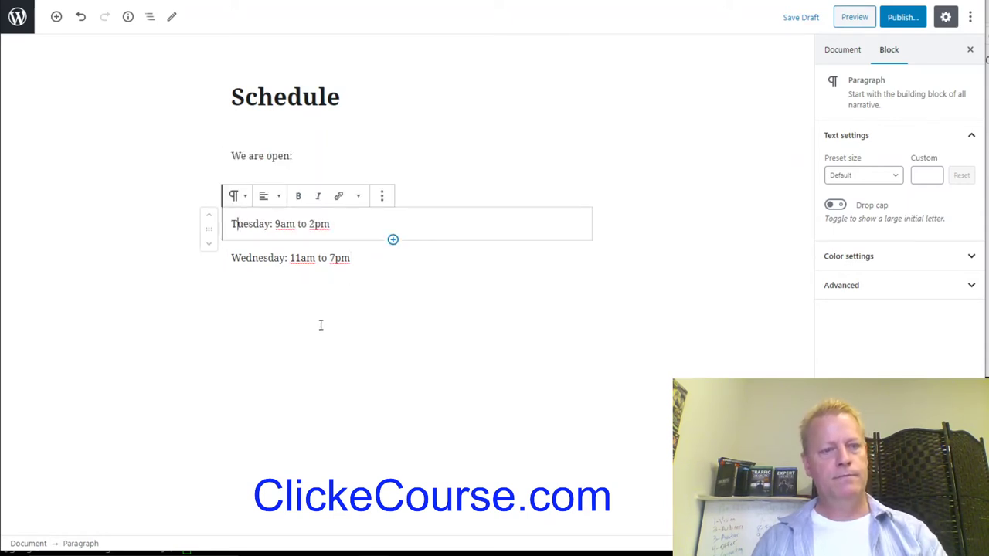
pyautogui.hotkey('shift', 'alt', 'z')
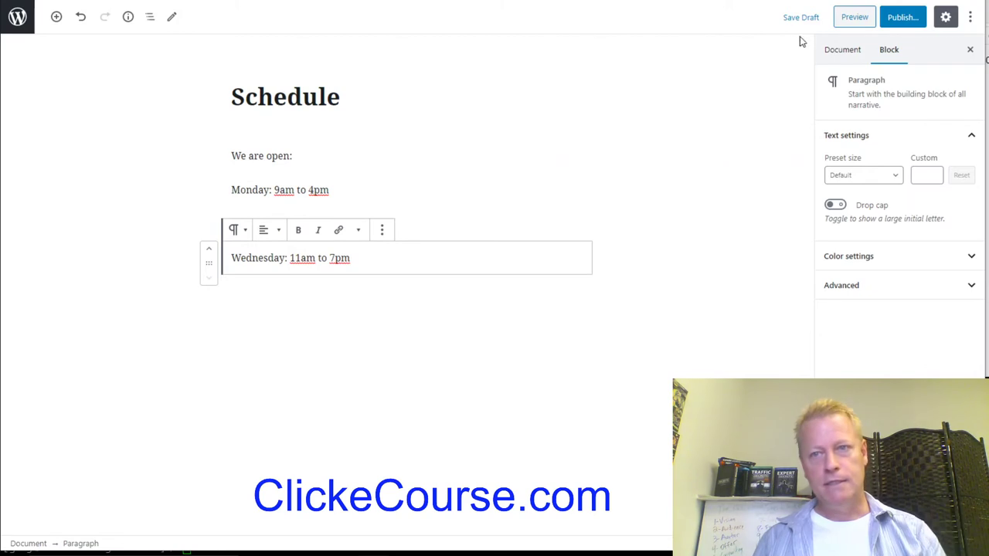
# - Publish the Schedule page and return to the pages list
pyautogui.click(899, 21)
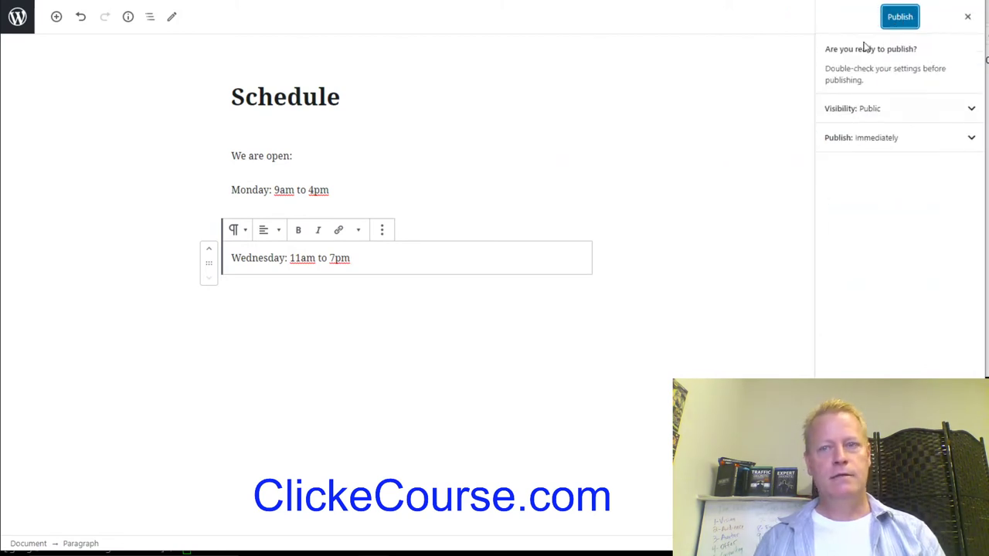
pyautogui.click(900, 20)
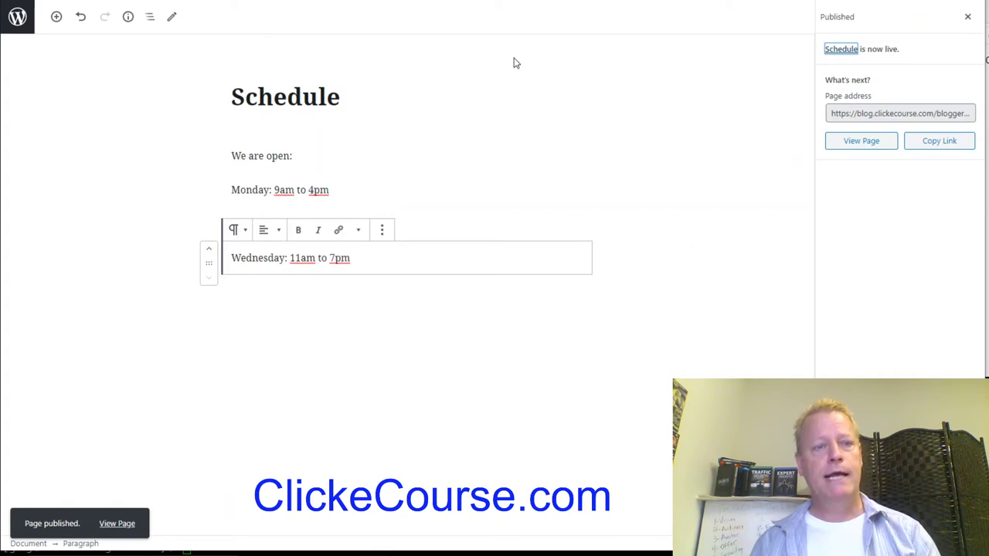
pyautogui.click(20, 18)
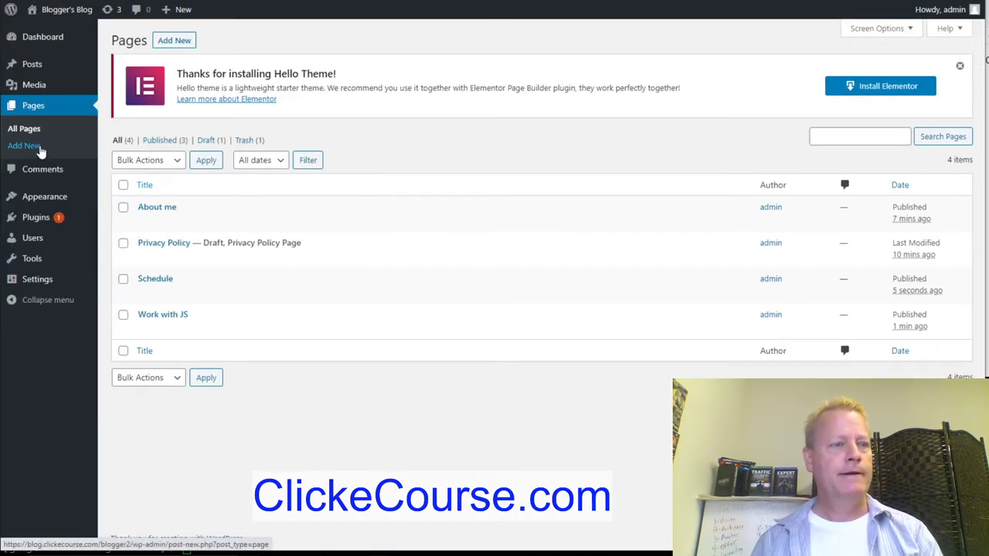
# - In Appearance > Menus, add the Schedule and Work with JS pages to the top menu
pyautogui.moveTo(60, 202)
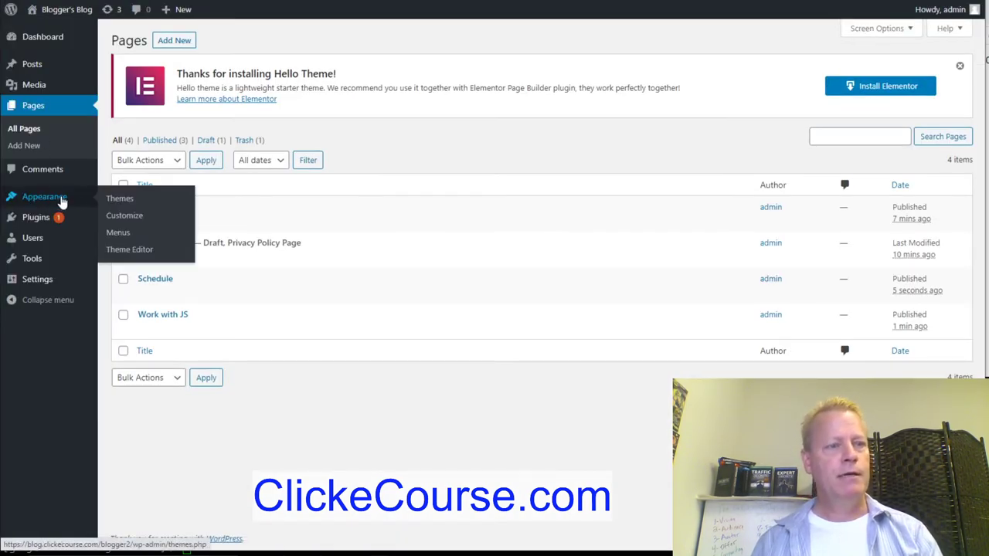
pyautogui.click(117, 235)
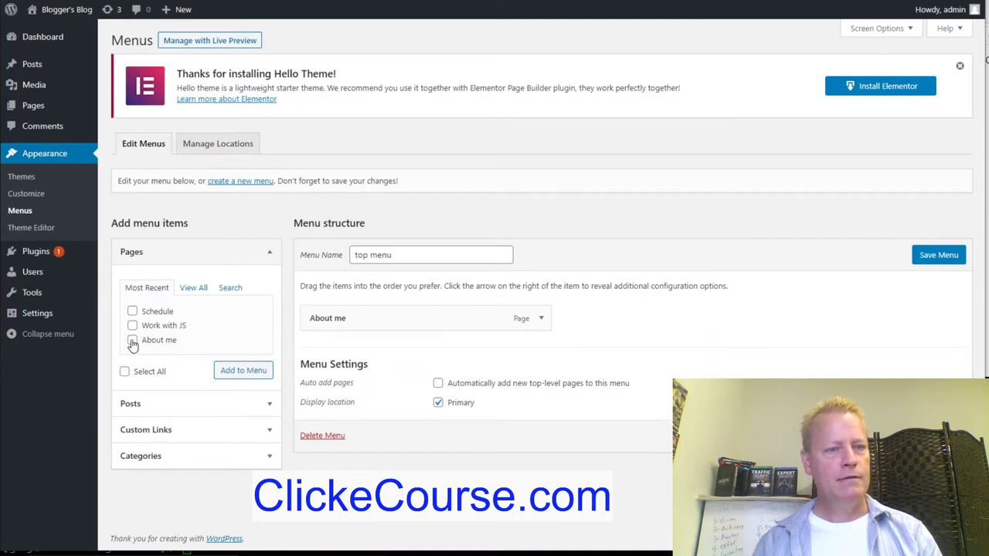
pyautogui.click(240, 371)
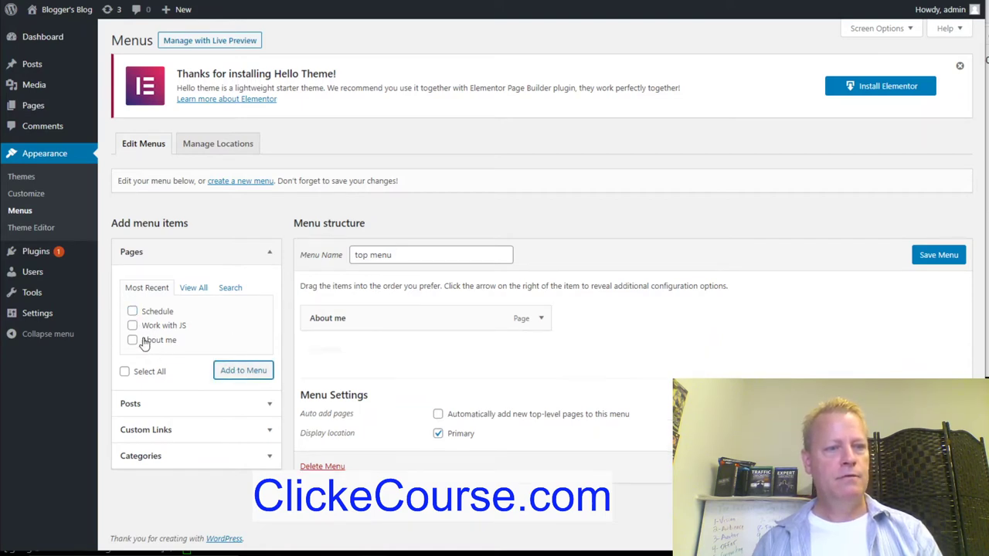
pyautogui.click(132, 325)
pyautogui.click(244, 374)
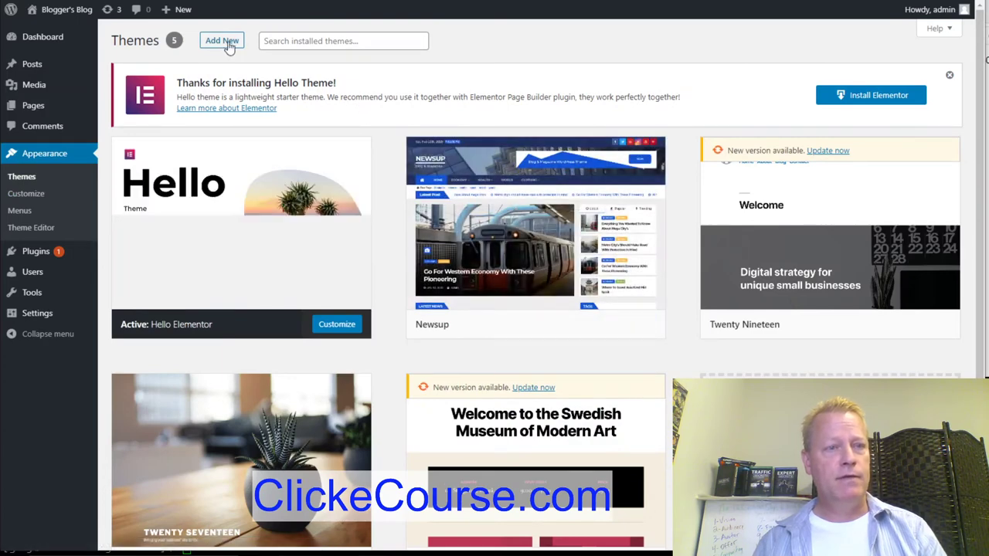
# - Search the theme directory for 'simple', then install and activate Simple Days Plus
pyautogui.click(322, 44)
pyautogui.write('simple')
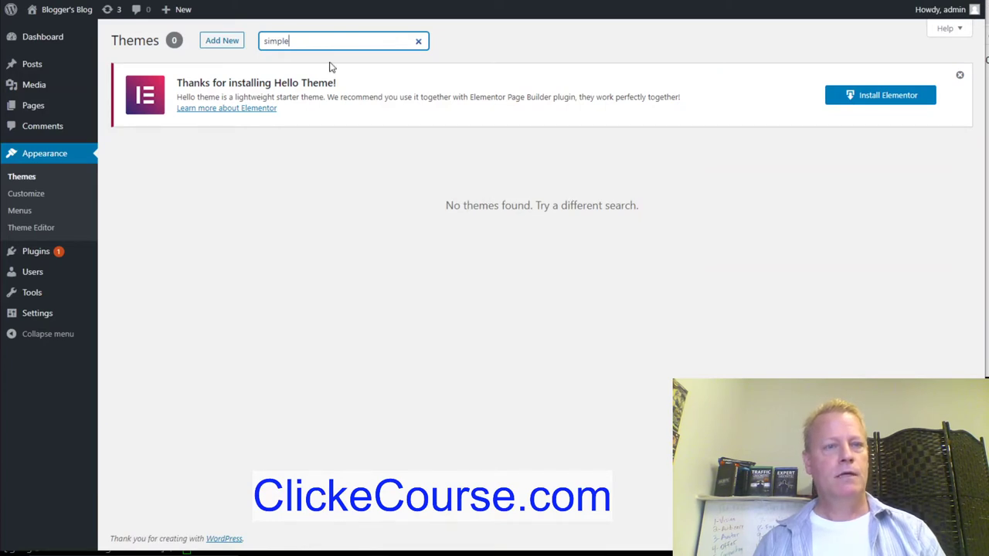
pyautogui.click(229, 43)
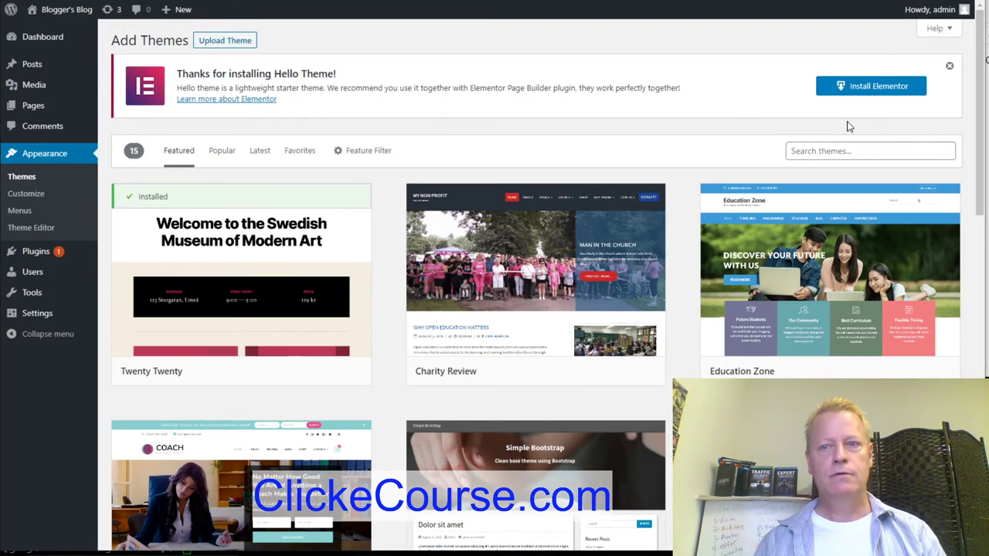
pyautogui.click(835, 150)
pyautogui.write('simple')
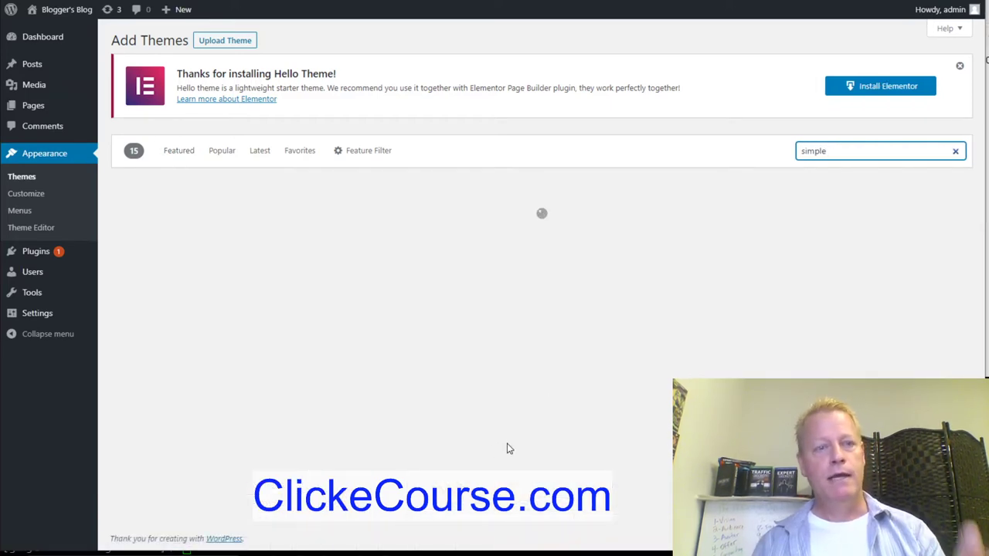
pyautogui.scroll(-3, 511, 448)
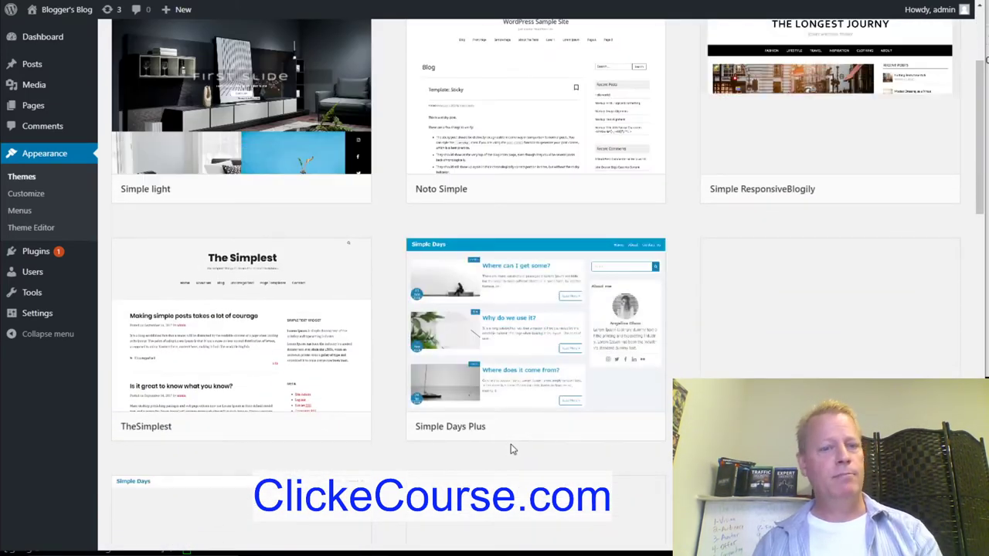
pyautogui.scroll(-3, 511, 448)
pyautogui.scroll(3, 521, 381)
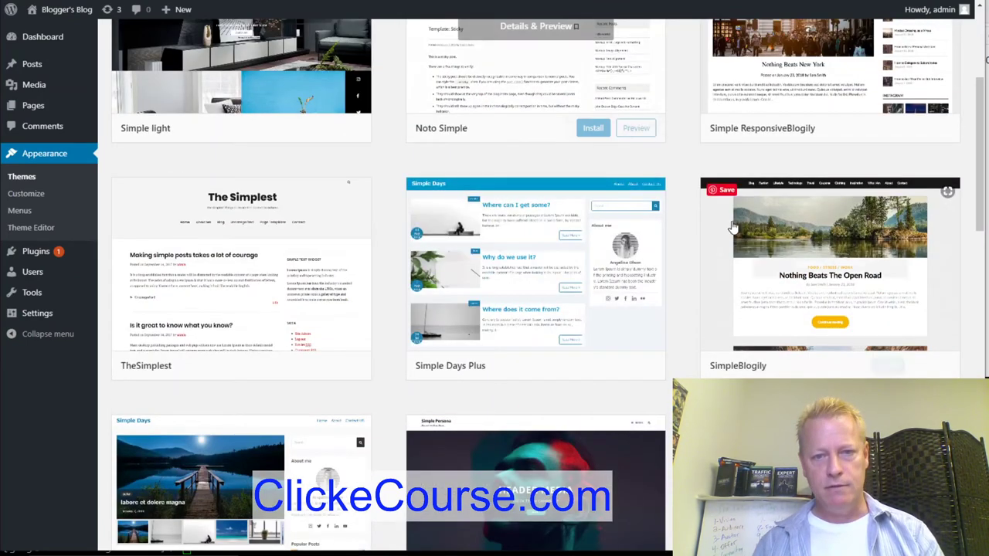
pyautogui.click(593, 366)
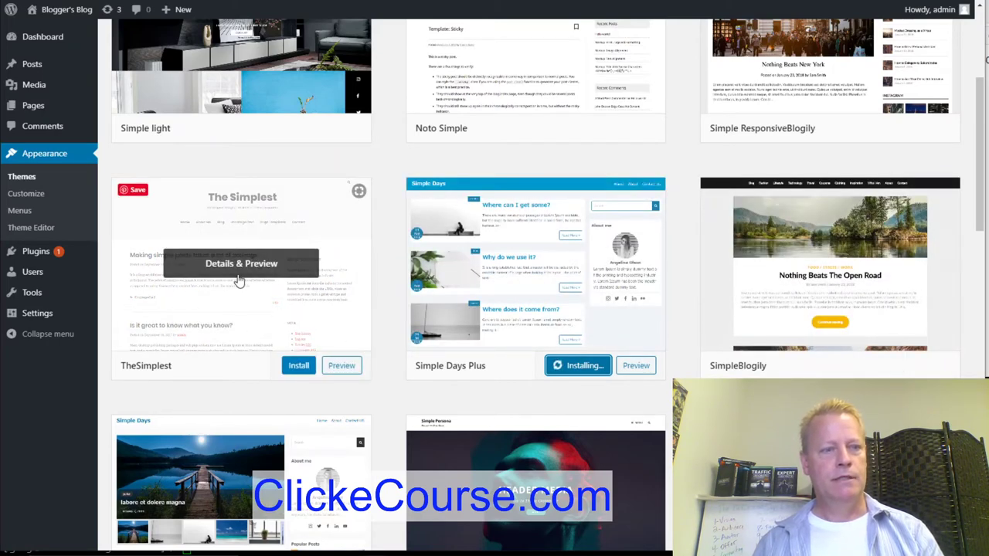
pyautogui.click(572, 367)
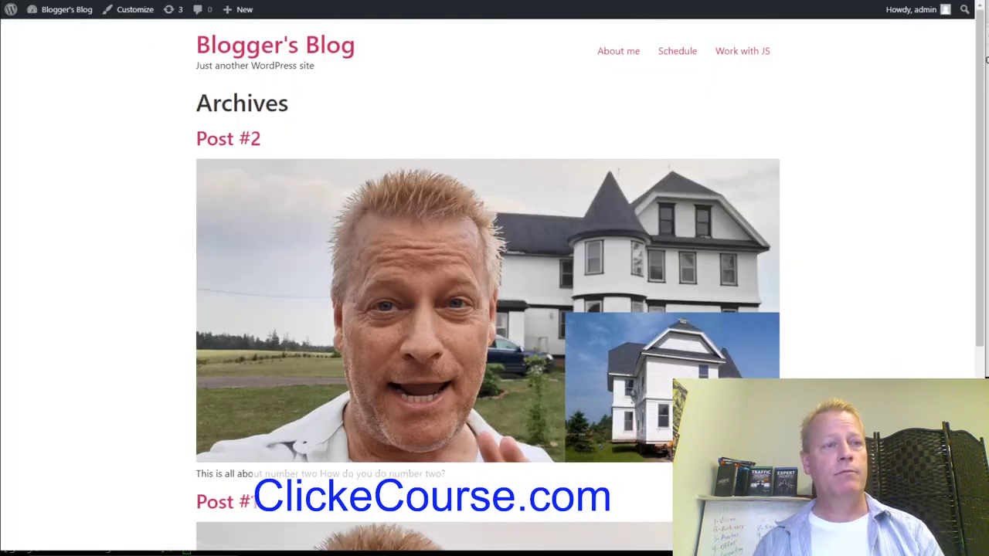
# - Reload the blog and view the Schedule, About me and home pages in Simple Days Plus
pyautogui.press('F5')
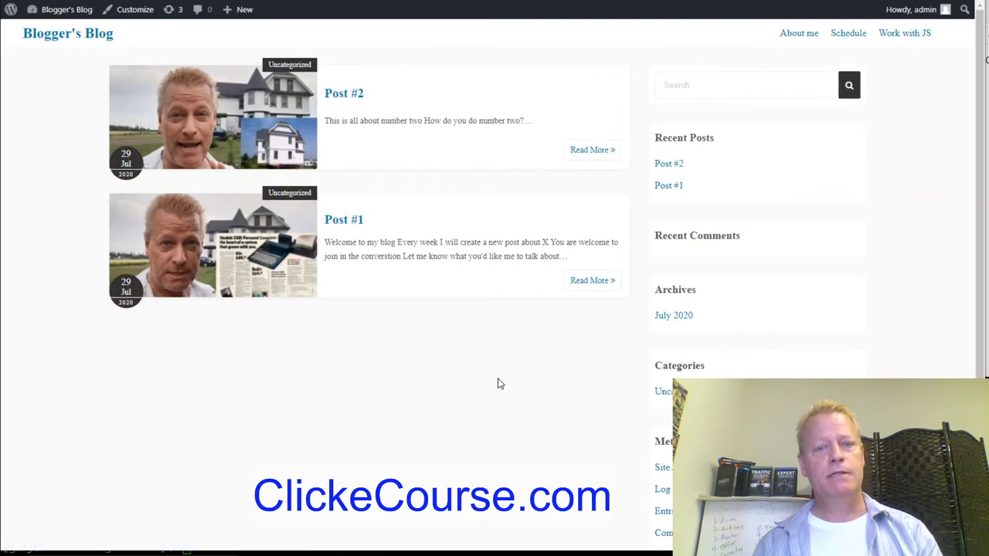
pyautogui.scroll(-2, 506, 378)
pyautogui.scroll(2, 510, 375)
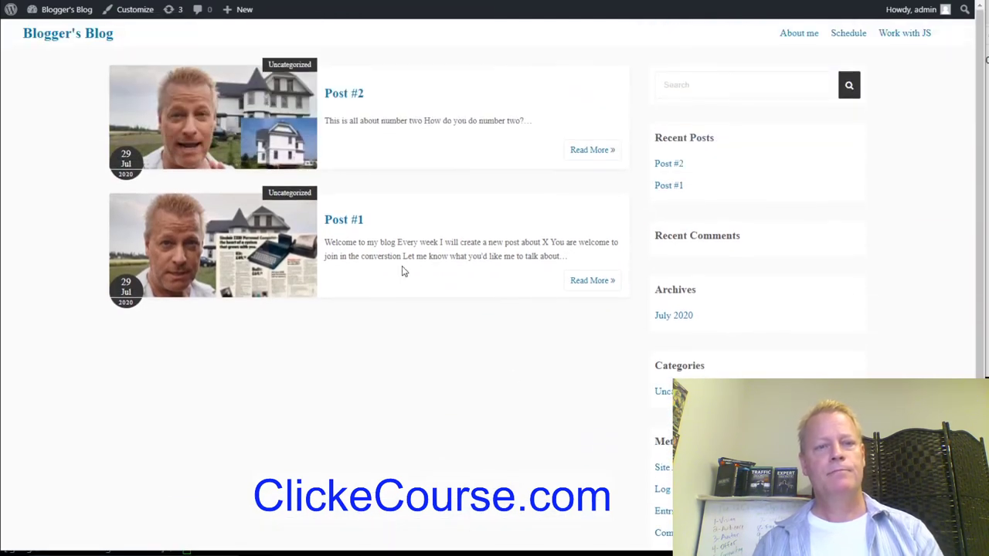
pyautogui.click(849, 38)
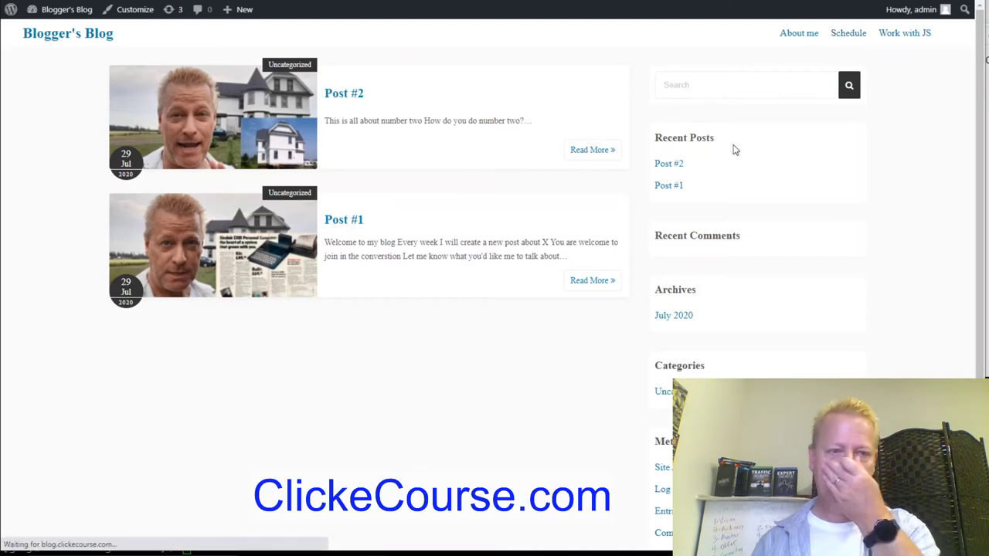
pyautogui.click(803, 35)
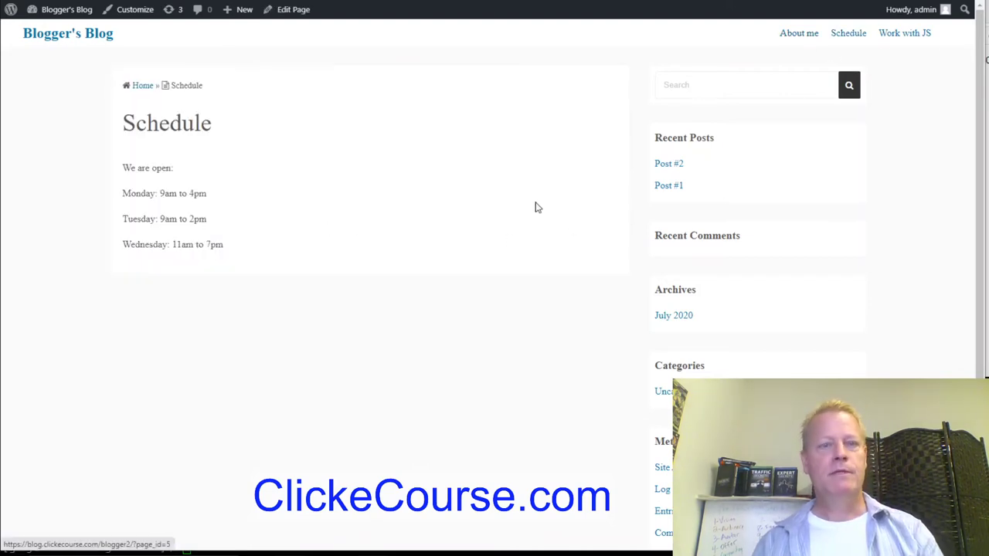
pyautogui.scroll(-1, 333, 188)
pyautogui.scroll(1, 464, 154)
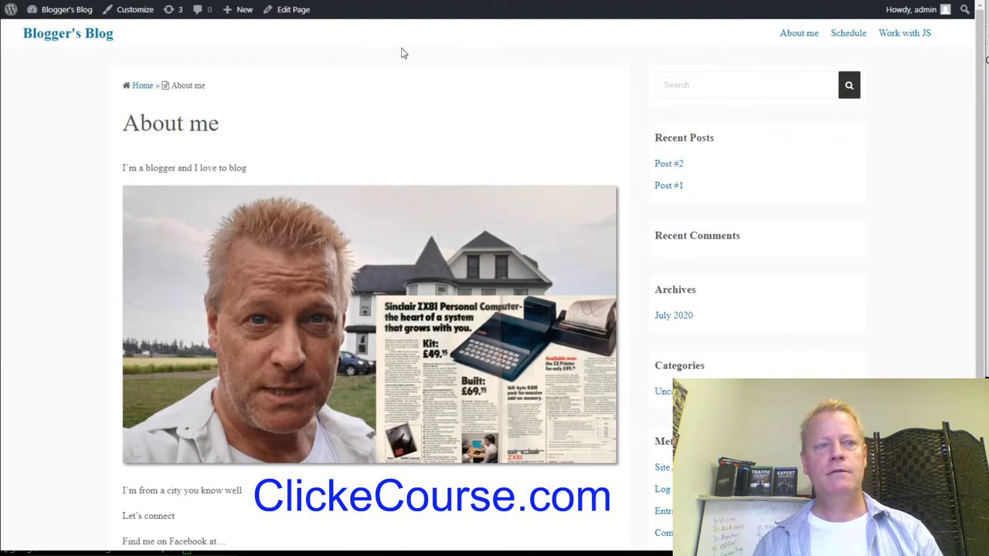
pyautogui.click(73, 37)
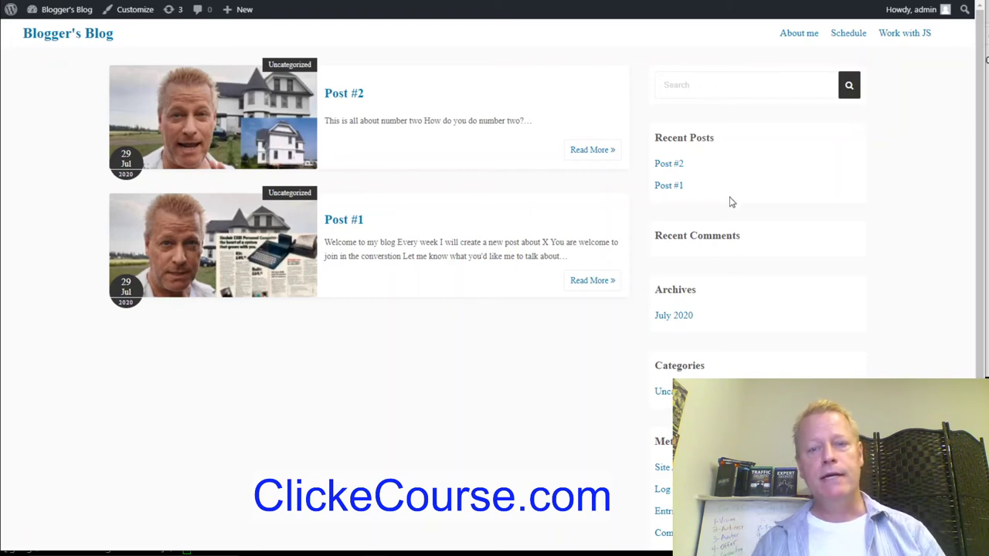
pyautogui.scroll(-3, 684, 283)
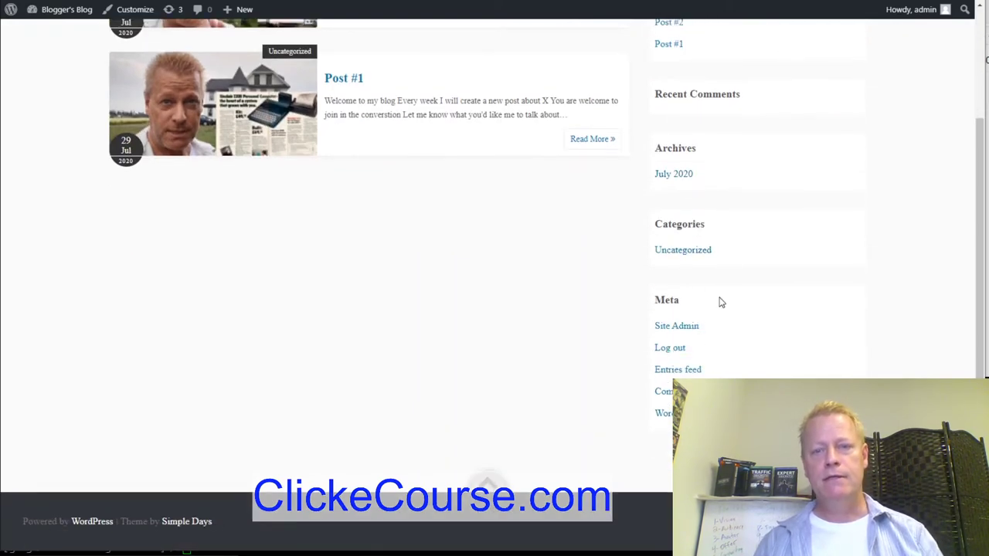
pyautogui.scroll(3, 727, 288)
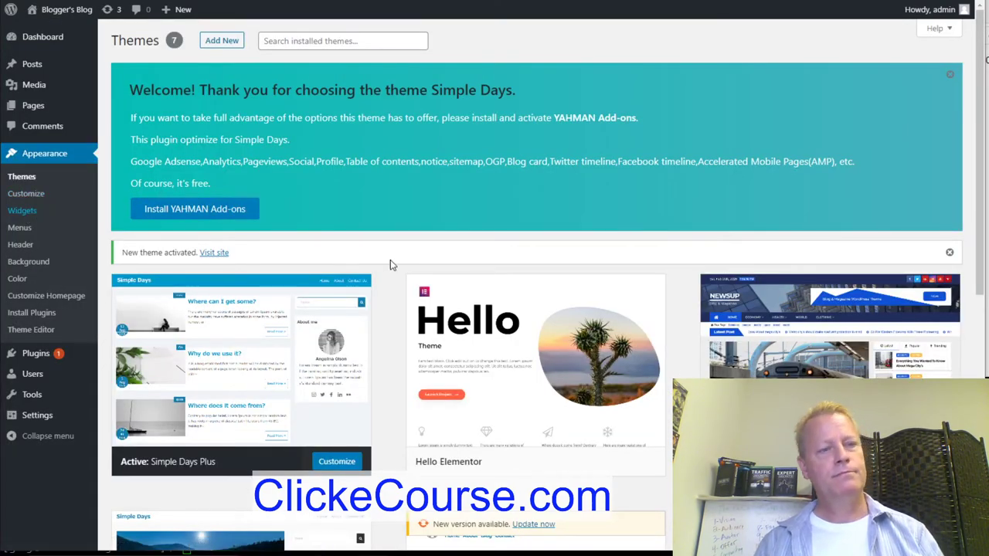
# - Delete the Archives, Meta, Recent Posts and Recent Comments widgets from the Right Sidebar
pyautogui.scroll(-2, 580, 306)
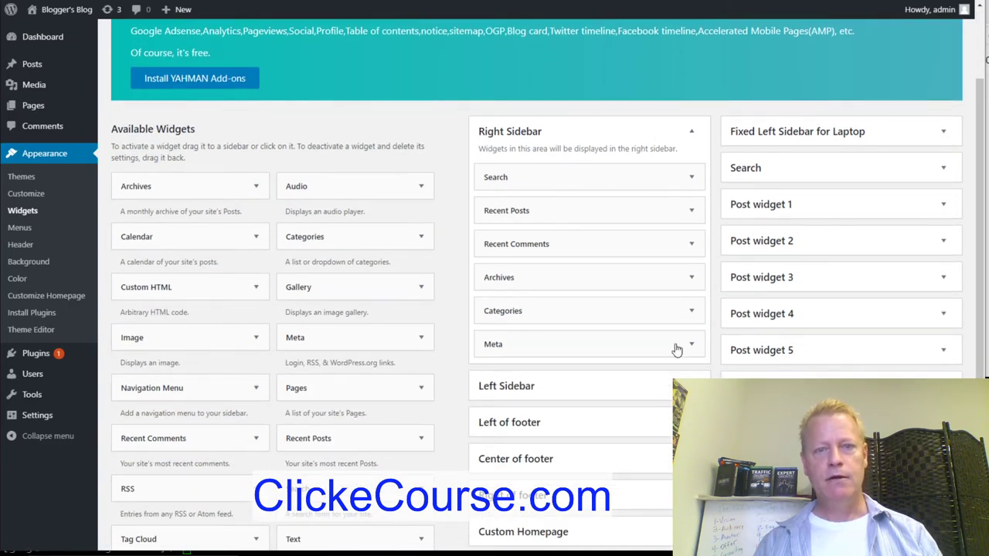
pyautogui.click(692, 276)
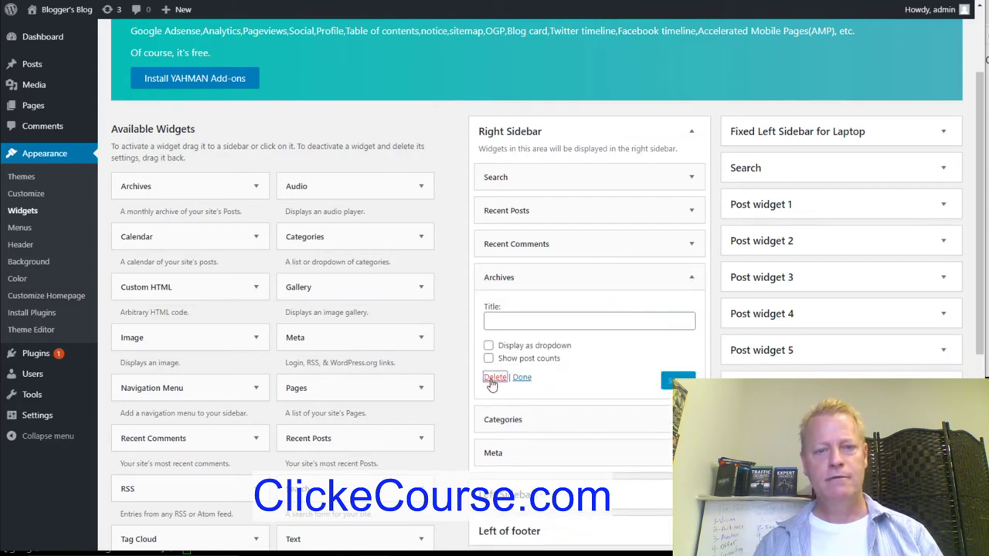
pyautogui.click(492, 379)
pyautogui.click(691, 313)
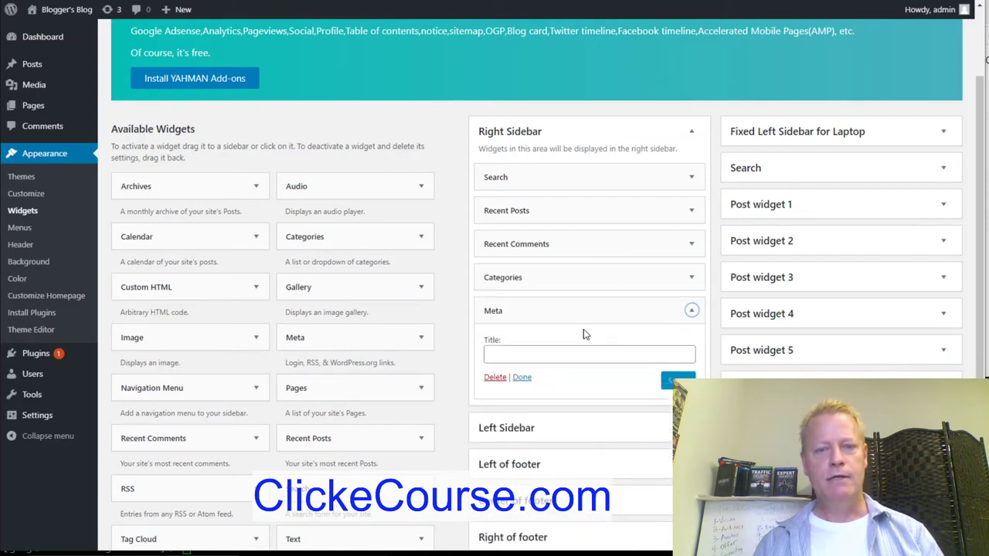
pyautogui.click(495, 379)
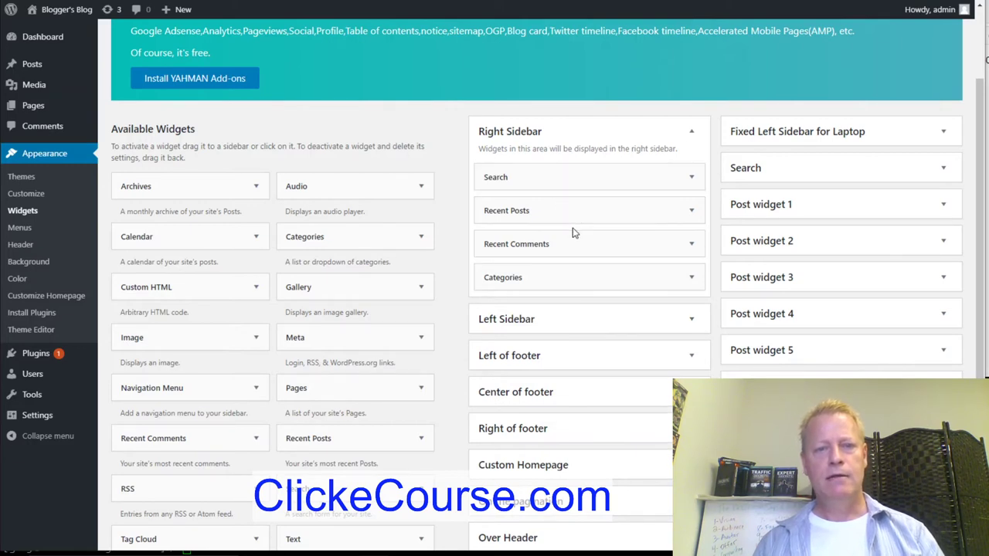
pyautogui.click(693, 210)
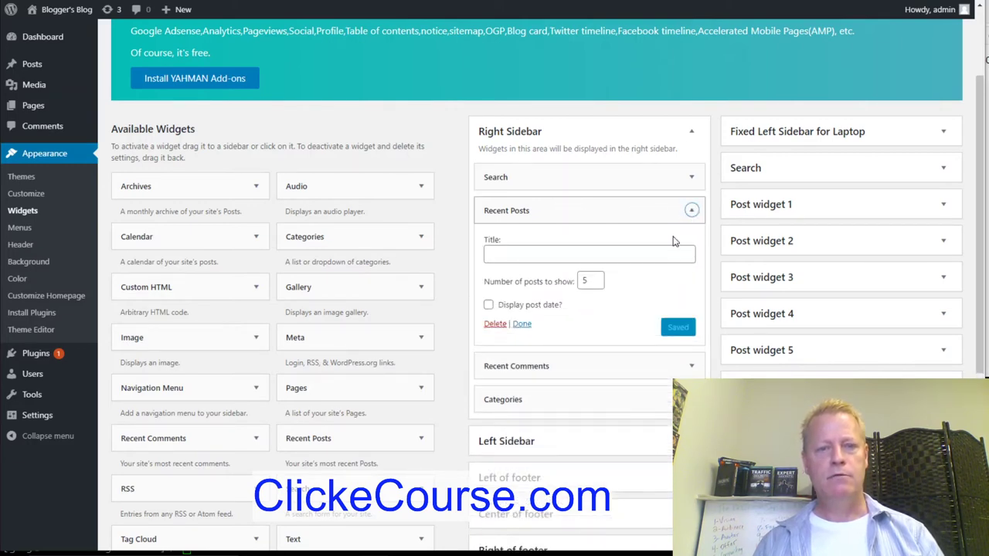
pyautogui.click(492, 322)
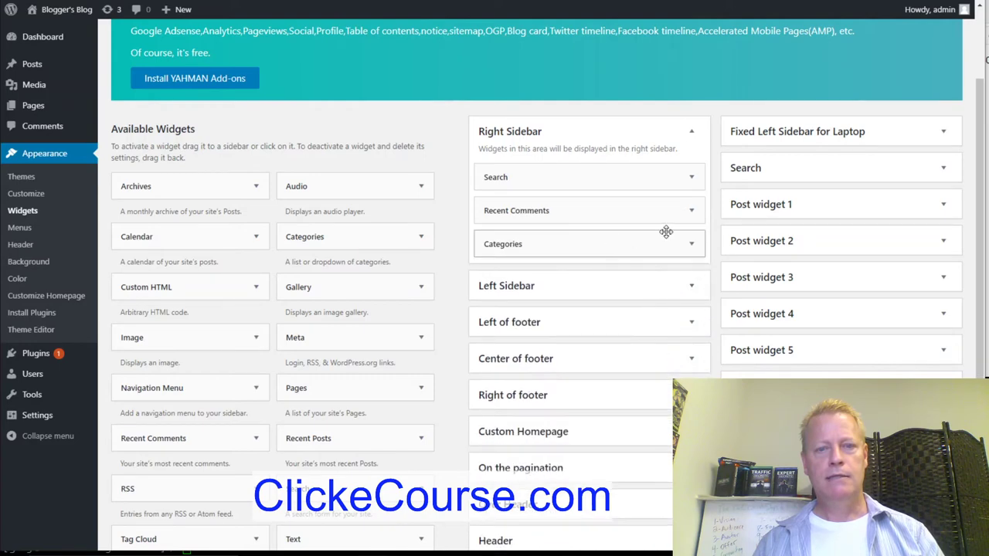
pyautogui.click(690, 210)
pyautogui.click(495, 302)
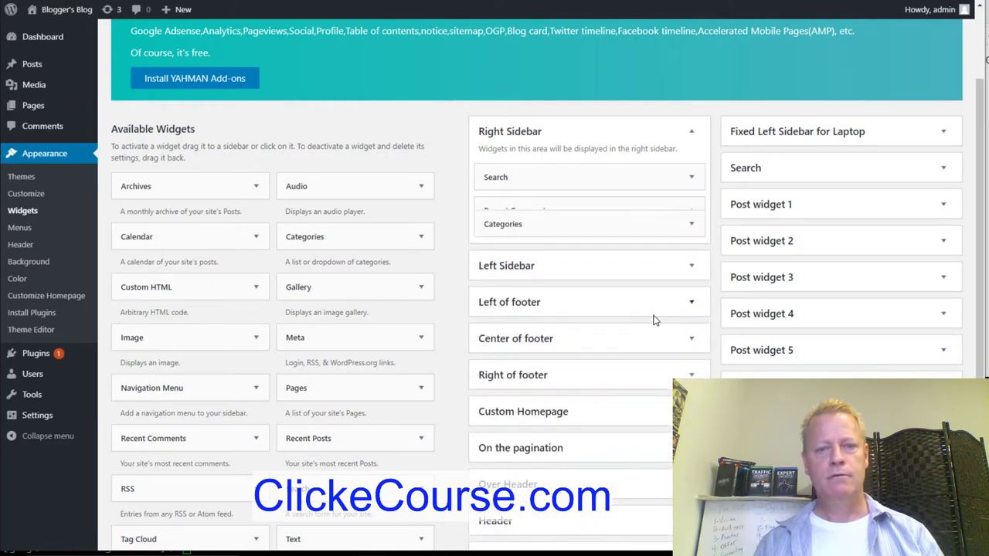
# - Reload the blog front end to check the trimmed sidebar, then return to Widgets
pyautogui.scroll(-3, 782, 231)
pyautogui.scroll(5, 781, 235)
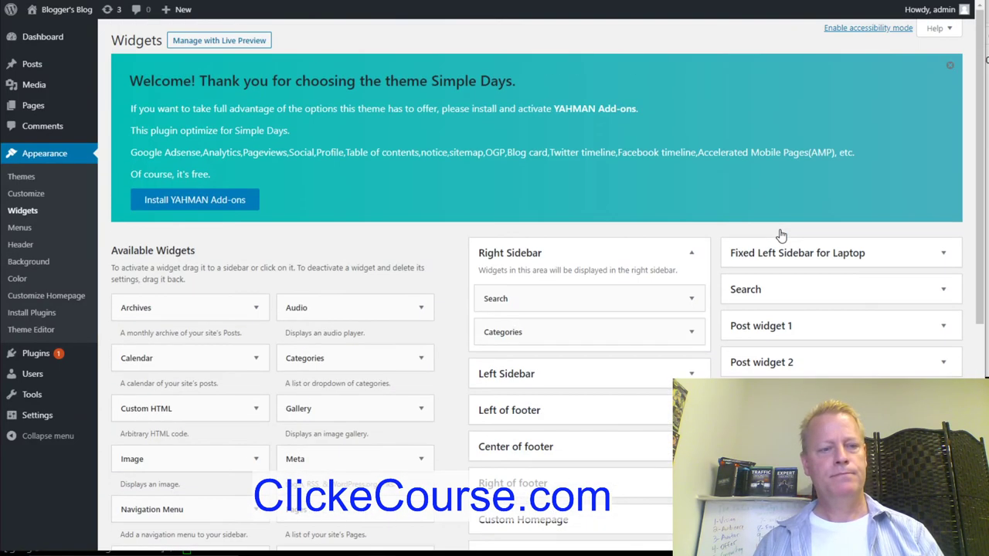
pyautogui.hotkey('ctrl', 'Tab')
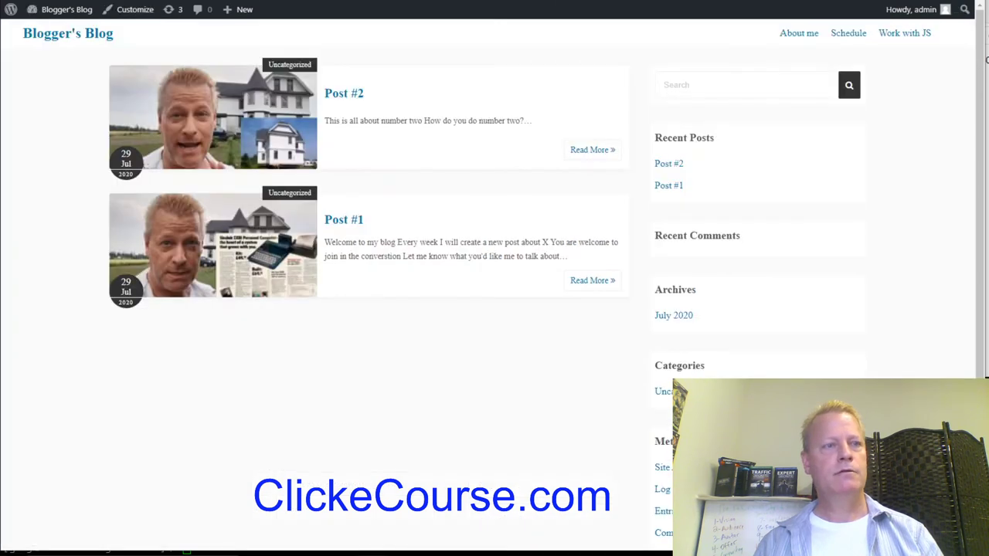
pyautogui.press('F5')
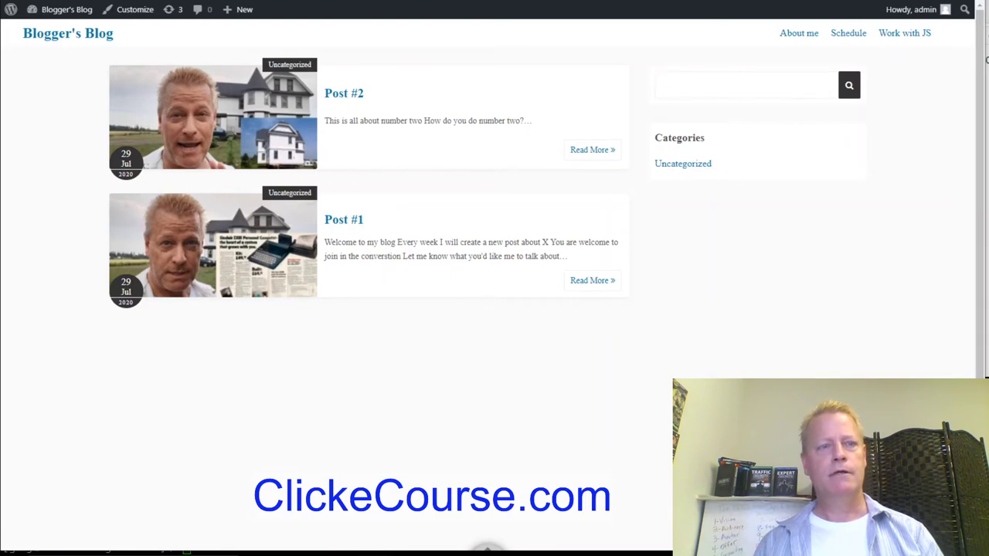
pyautogui.hotkey('ctrl', 'Tab')
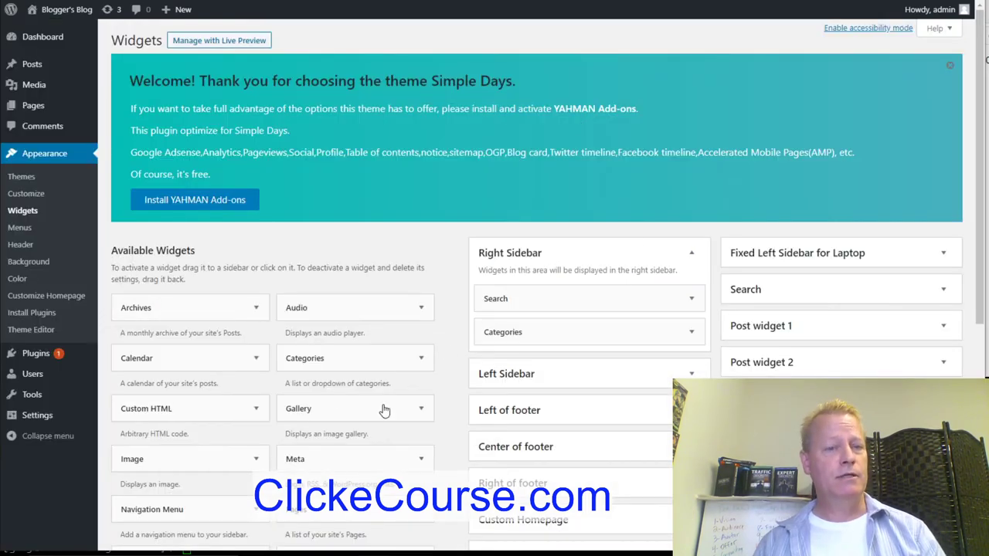
# - Drag a Video widget into the Right Sidebar and choose Add Video > Insert from URL
pyautogui.scroll(-3, 384, 409)
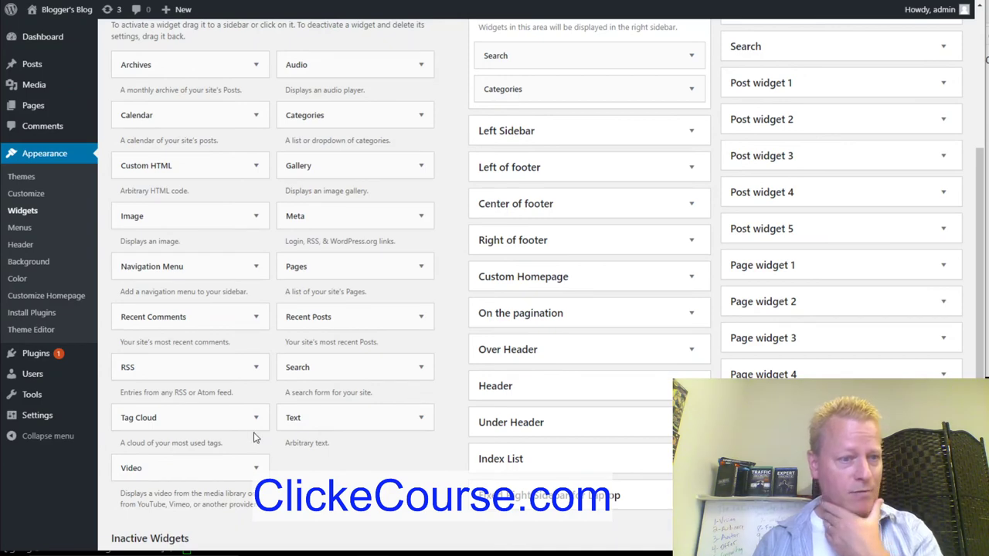
pyautogui.moveTo(222, 473); pyautogui.dragTo(601, 89)
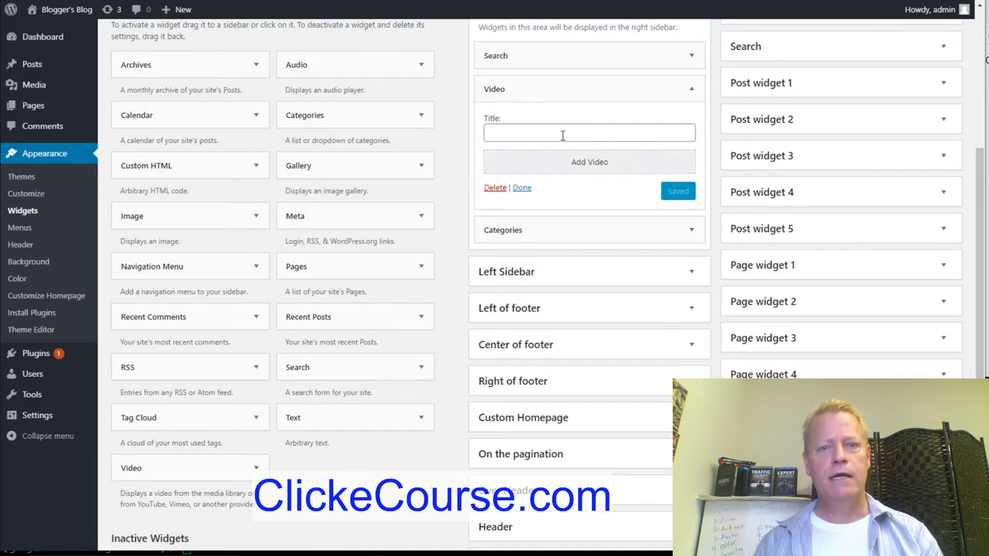
pyautogui.click(569, 164)
pyautogui.click(60, 96)
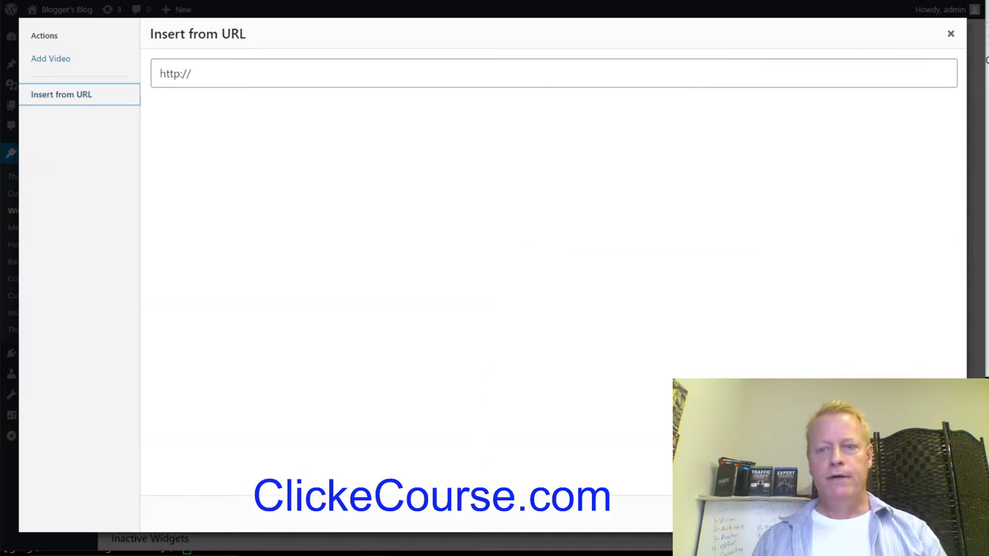
pyautogui.moveTo(372, 555)
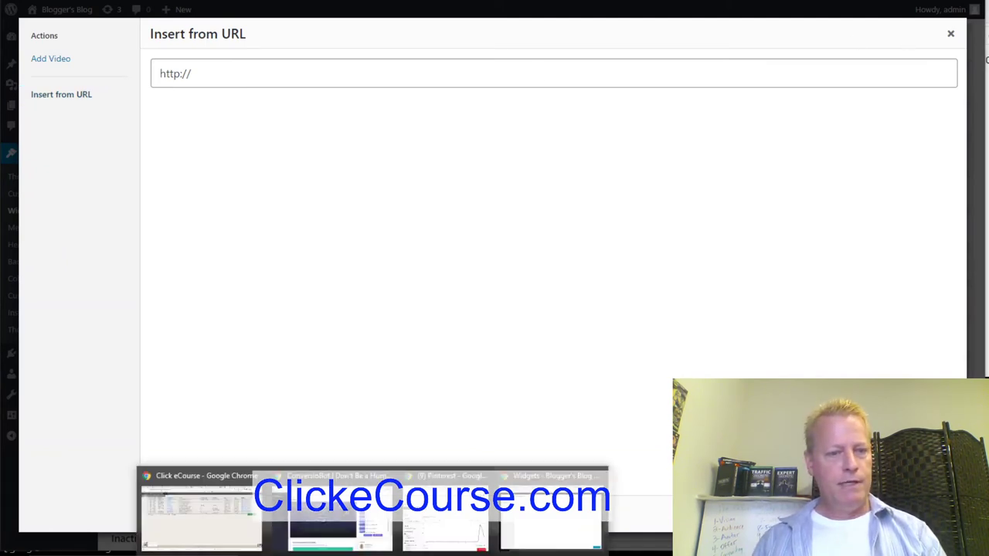
pyautogui.click(201, 511)
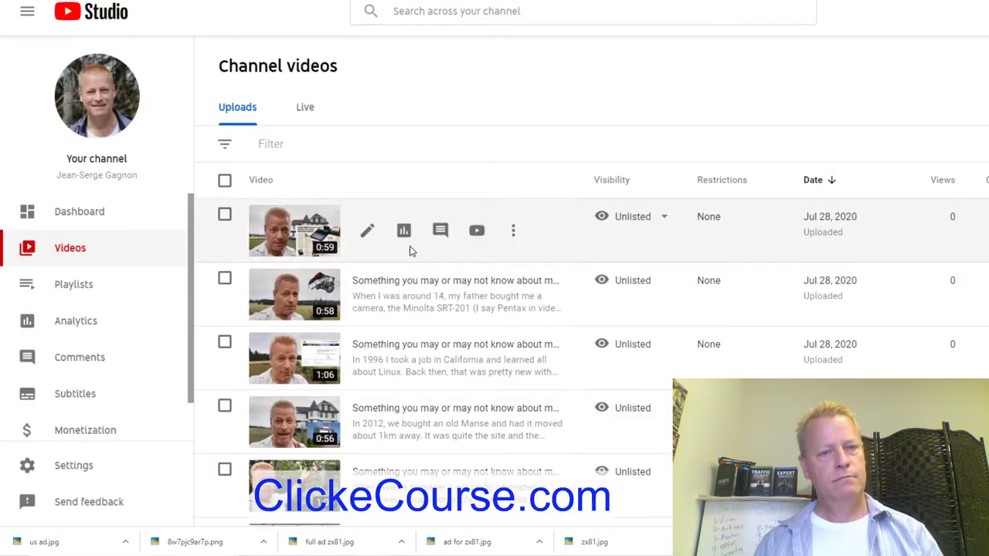
# - Copy the newest upload's shareable link from its Options menu in Channel videos
pyautogui.click(513, 230)
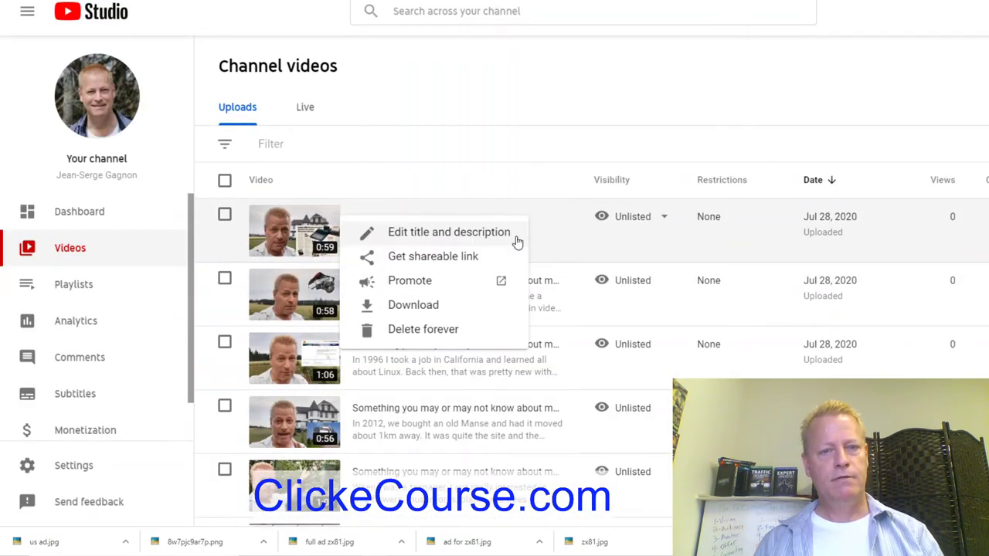
pyautogui.click(454, 258)
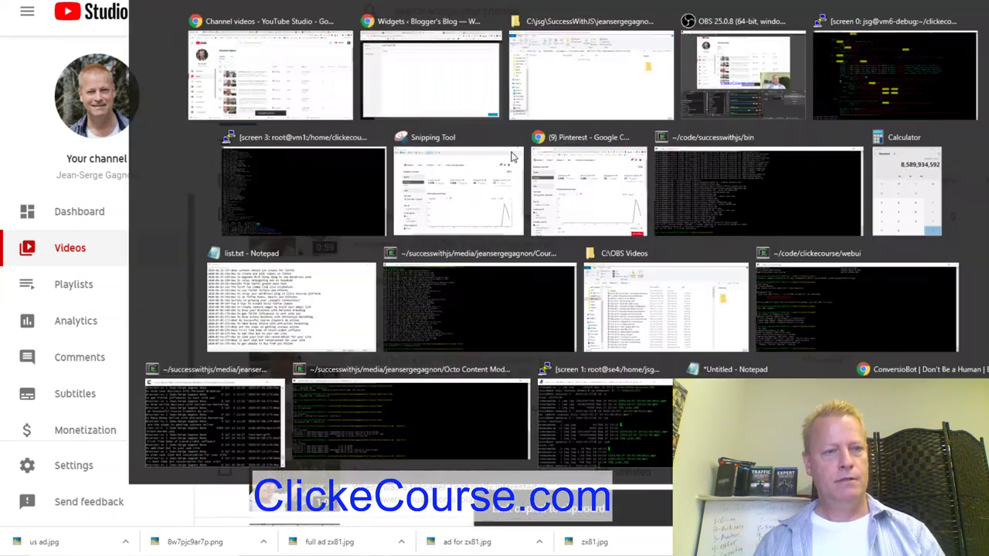
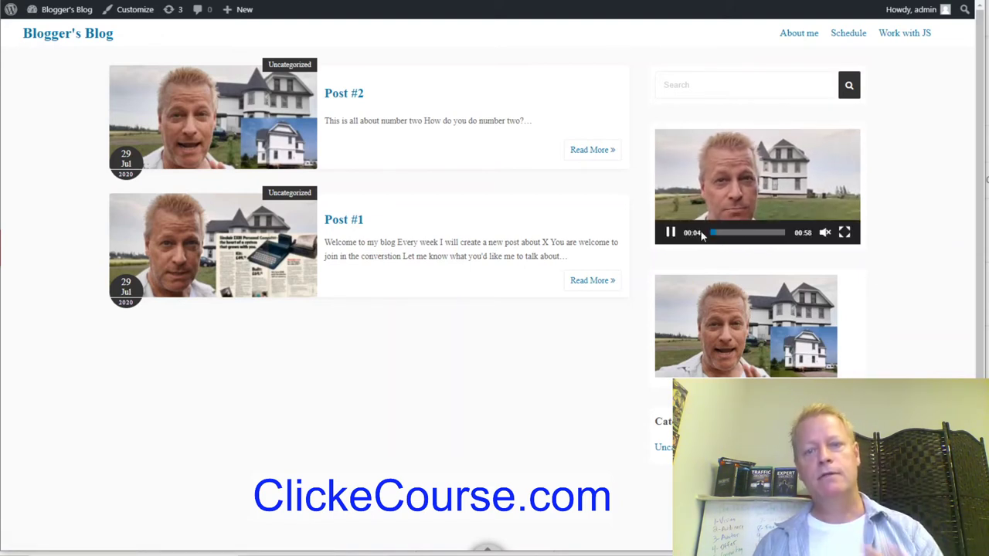
# - Pause the sidebar video on the example blog and close its chatbot popup
pyautogui.click(670, 231)
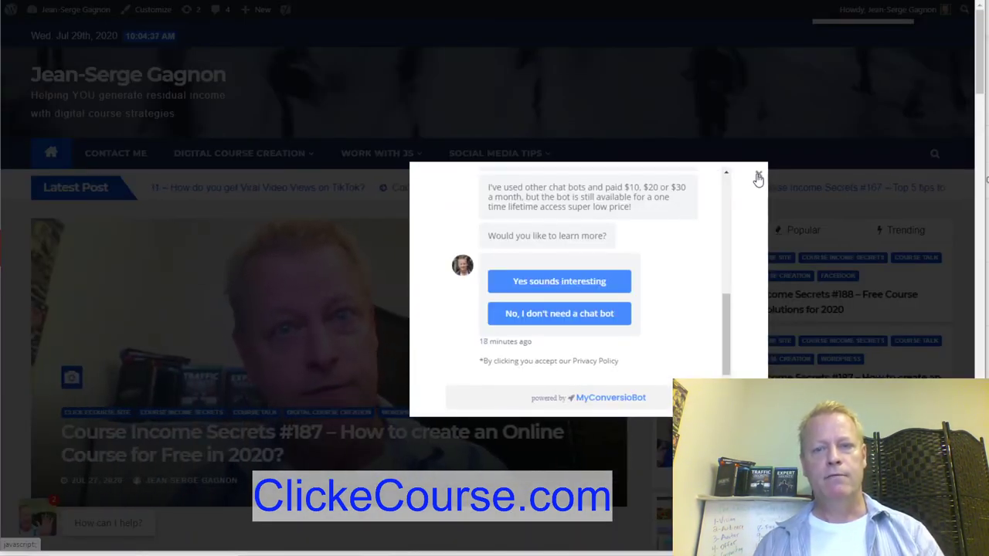
pyautogui.click(758, 178)
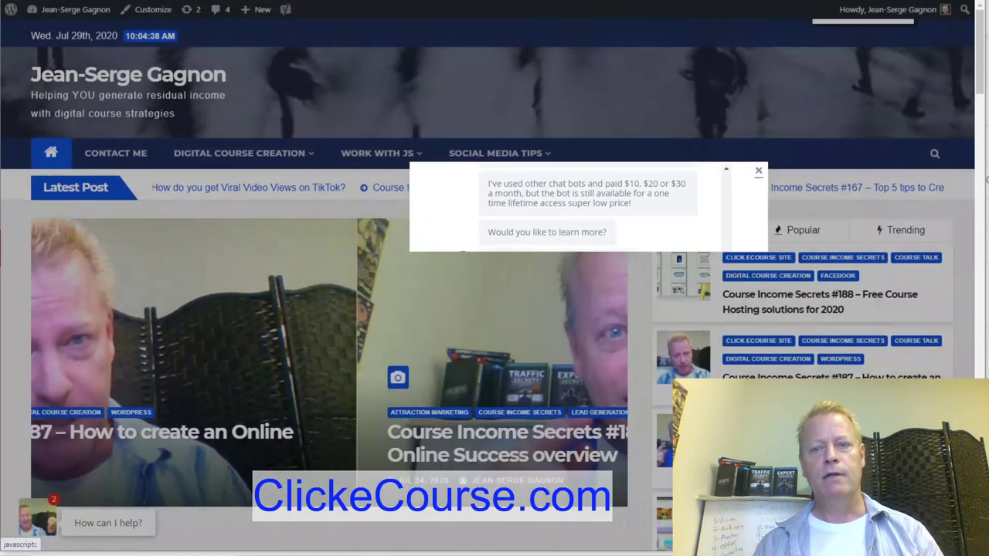
pyautogui.scroll(-7, 793, 206)
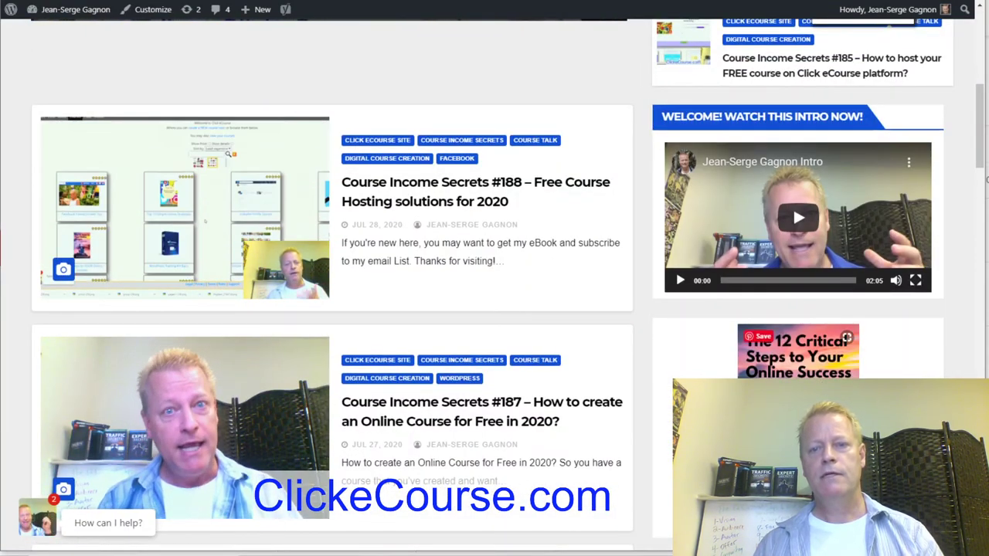
pyautogui.scroll(-4, 747, 265)
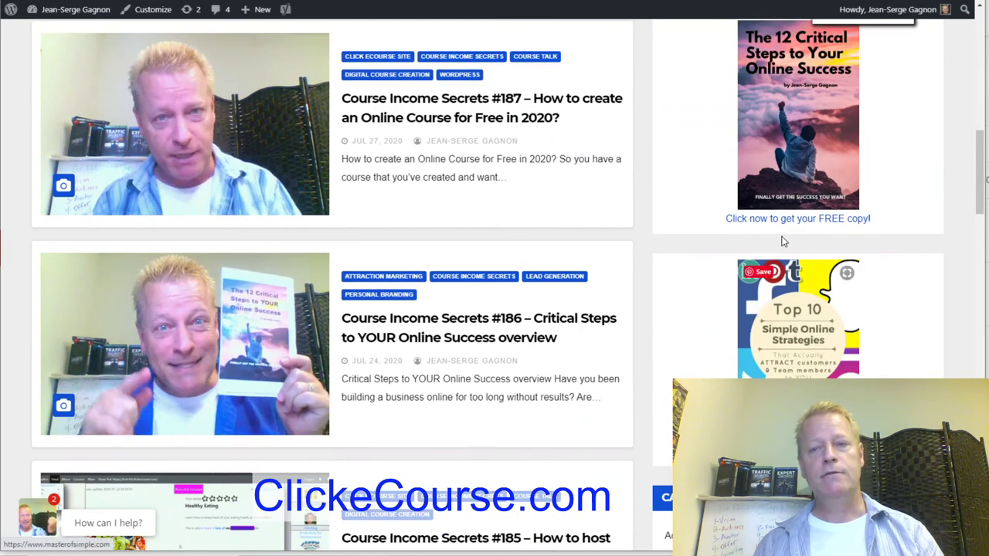
# - View the free eBook opt-in landing page, then return to the blog's post listing
pyautogui.click(791, 220)
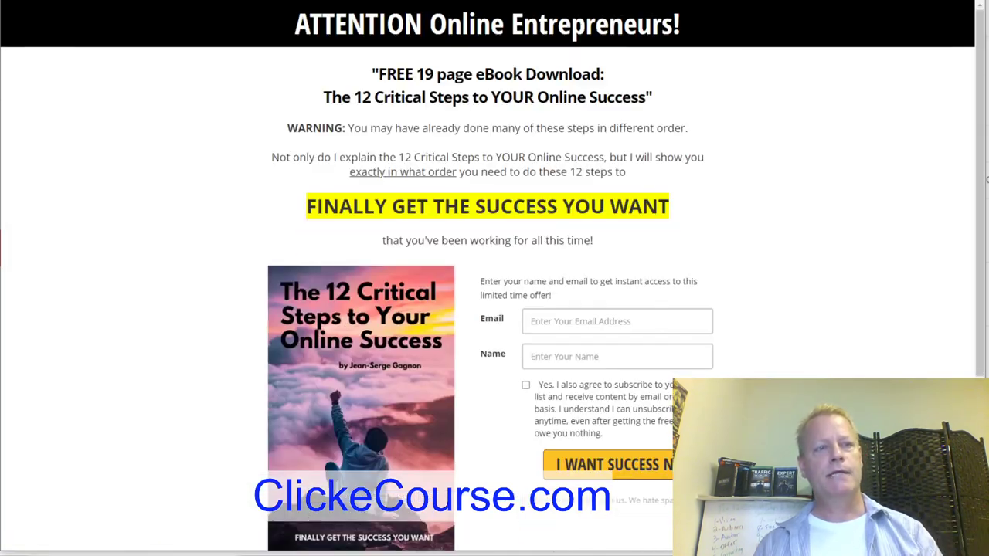
pyautogui.scroll(-3, 495, 295)
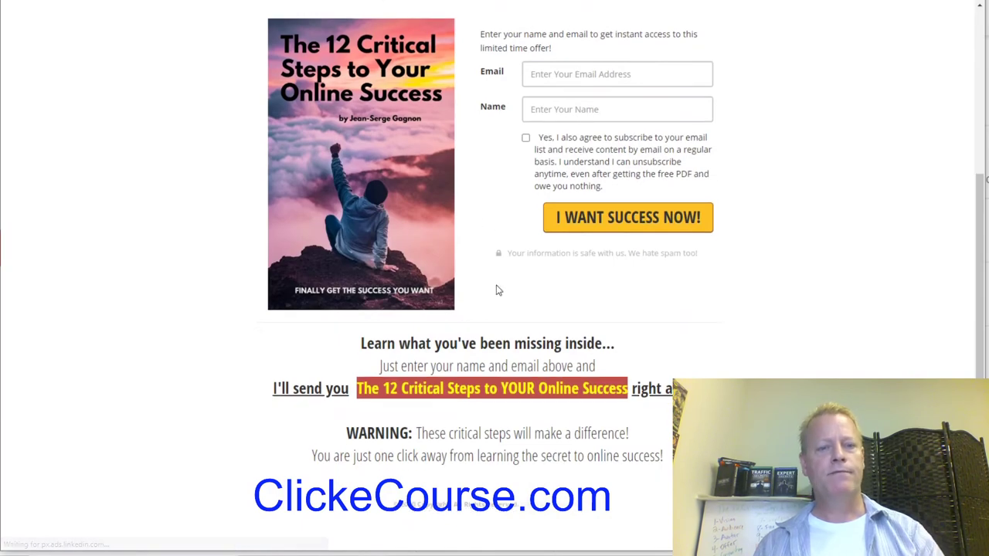
pyautogui.scroll(3, 495, 295)
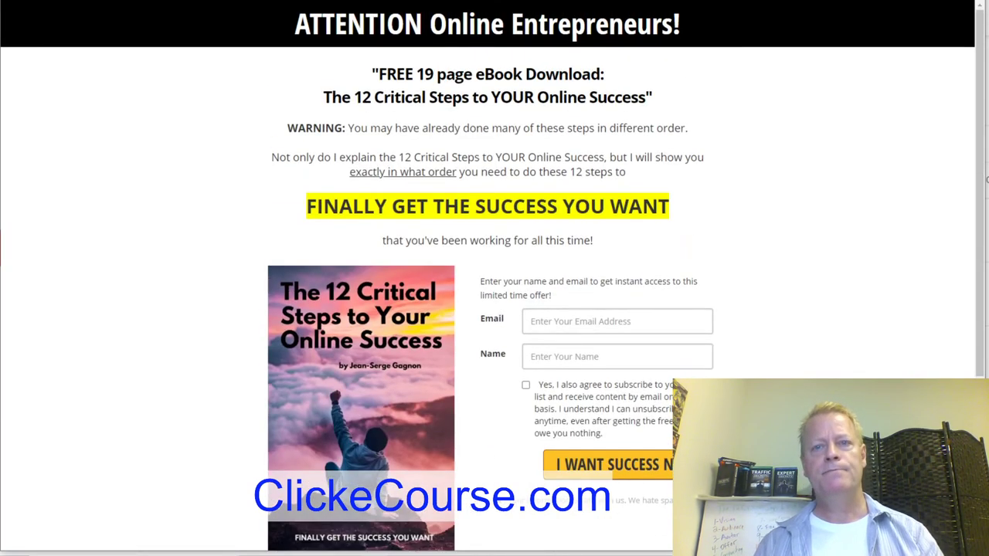
pyautogui.hotkey('alt', 'Left')
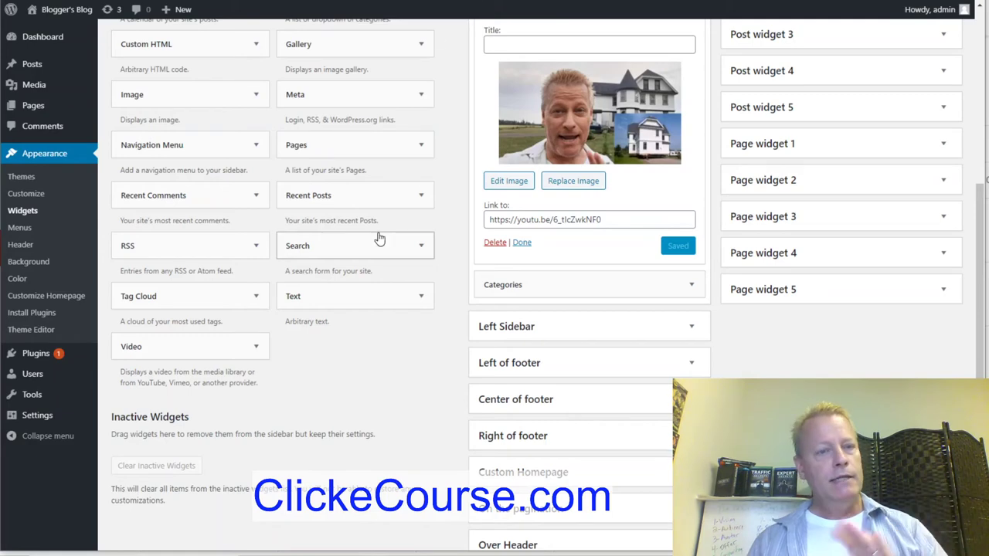
# - Place the Calendar widget below Search in the Right Sidebar, then open the July 29 archive on the live blog
pyautogui.scroll(4, 404, 353)
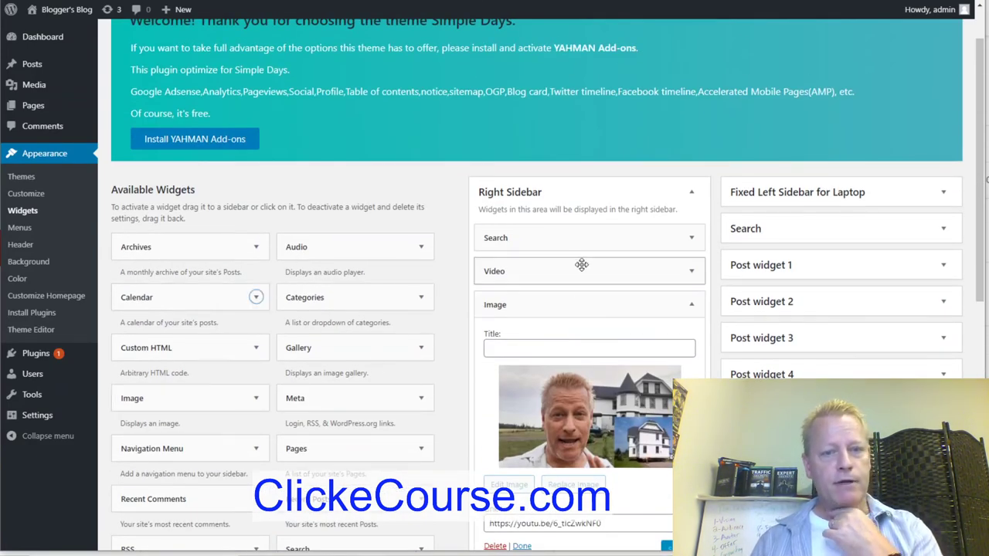
pyautogui.moveTo(198, 301); pyautogui.dragTo(547, 303)
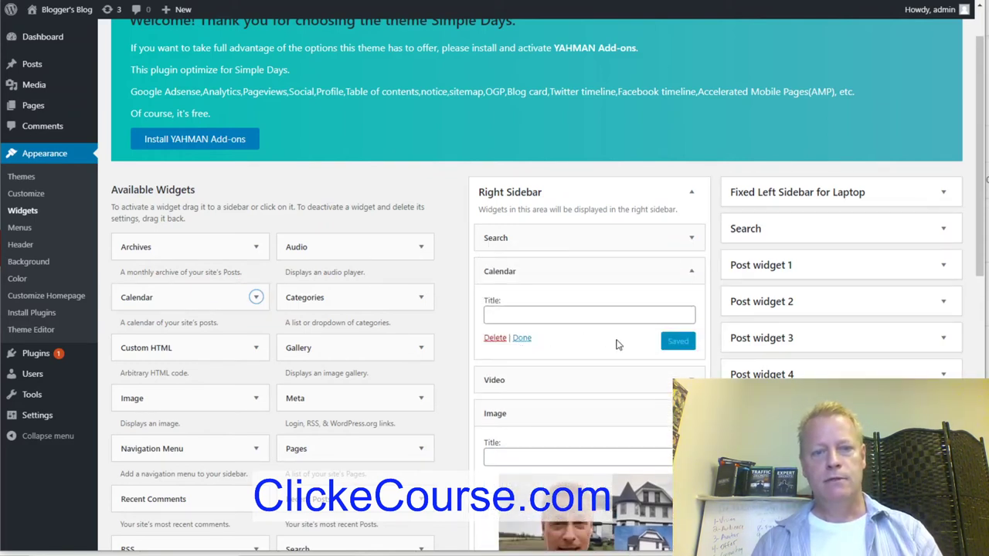
pyautogui.click(522, 338)
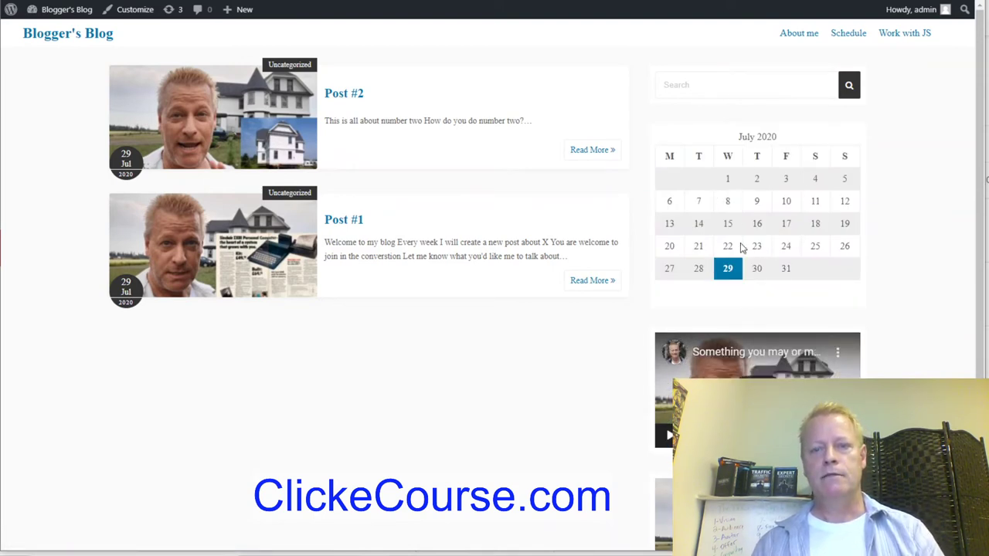
pyautogui.click(730, 274)
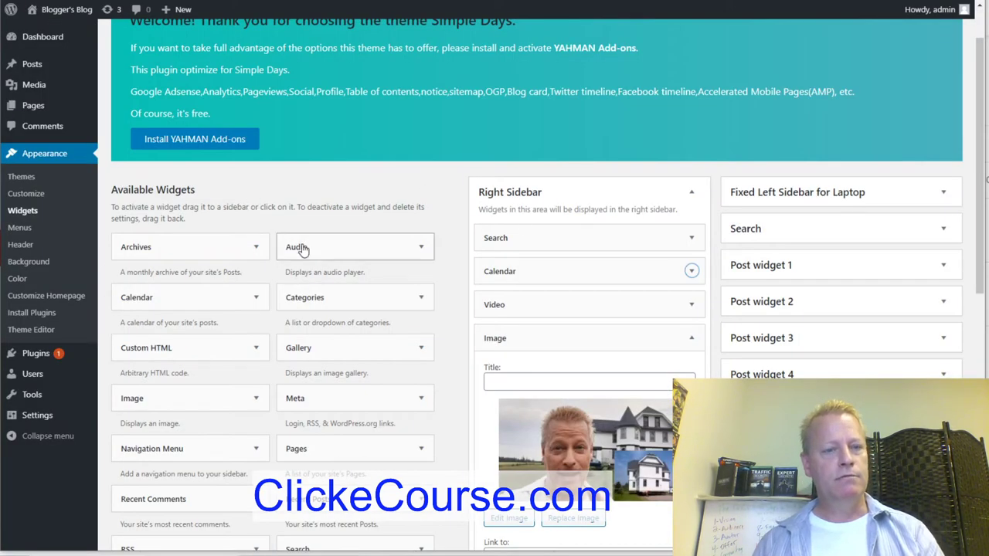
# - Check which widget areas the RSS widget can be added to, then dismiss the choices
pyautogui.scroll(-2, 287, 244)
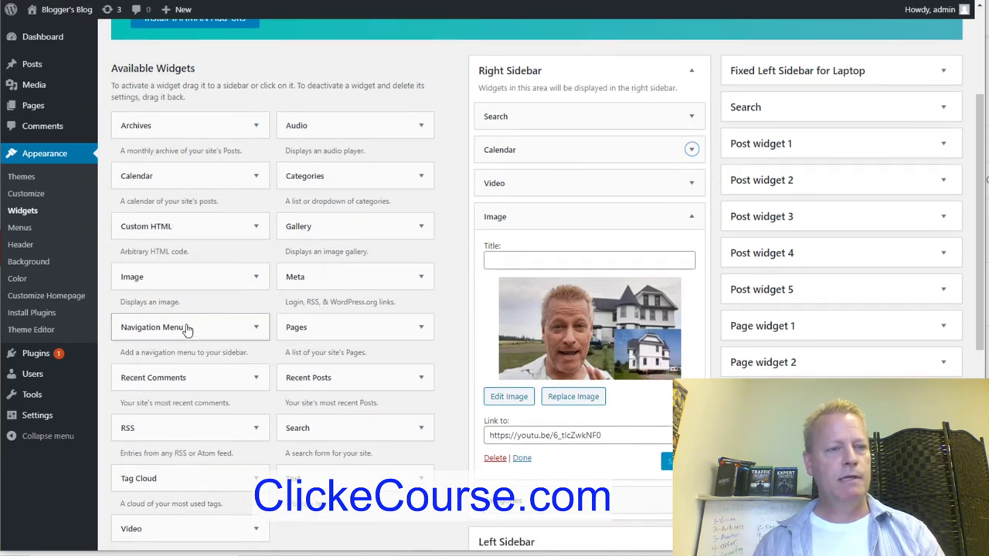
pyautogui.scroll(-2, 190, 235)
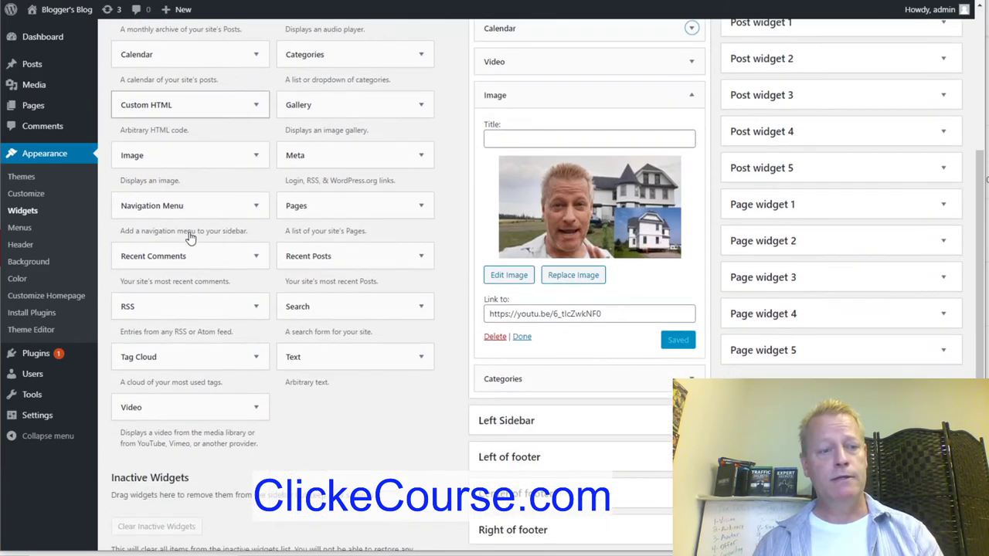
pyautogui.click(193, 313)
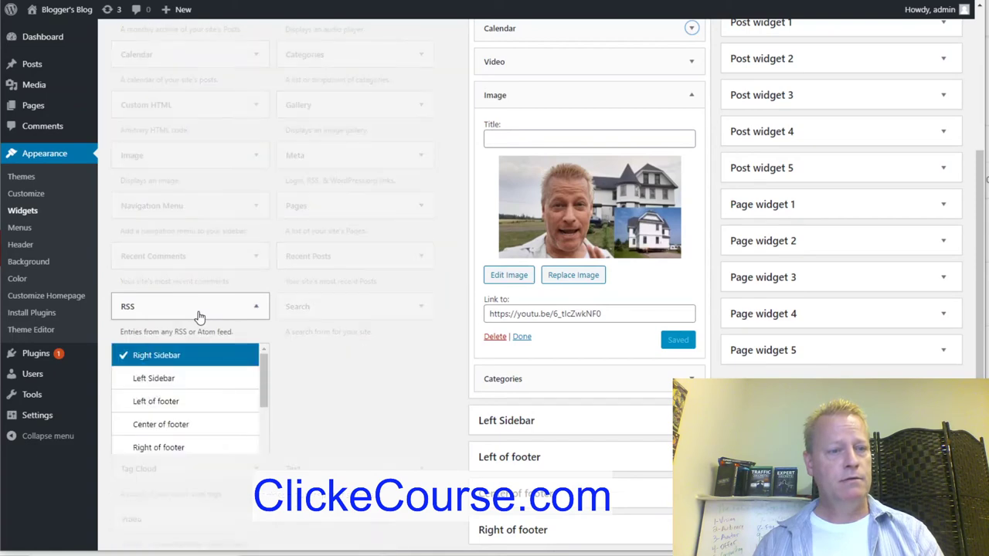
pyautogui.click(200, 317)
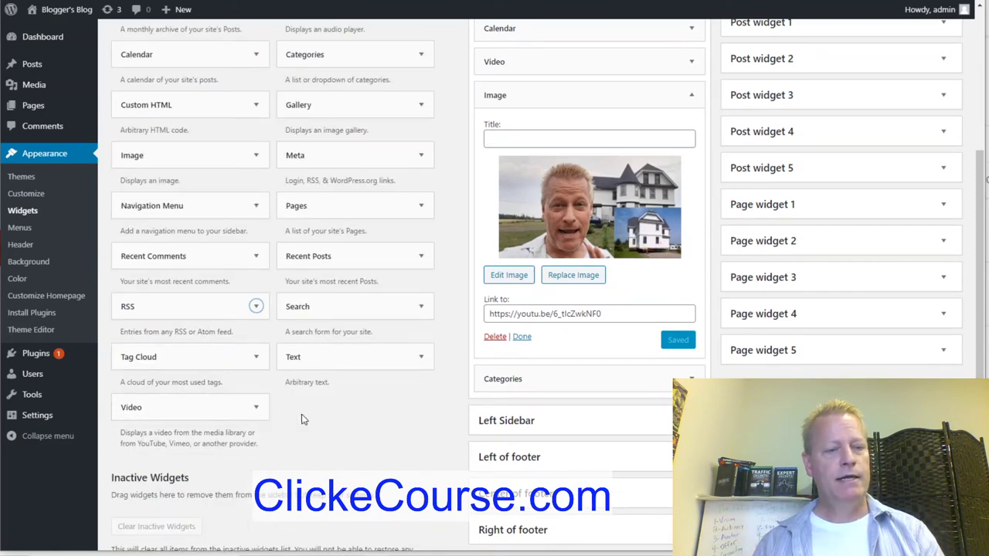
pyautogui.scroll(3, 355, 348)
pyautogui.scroll(-3, 341, 293)
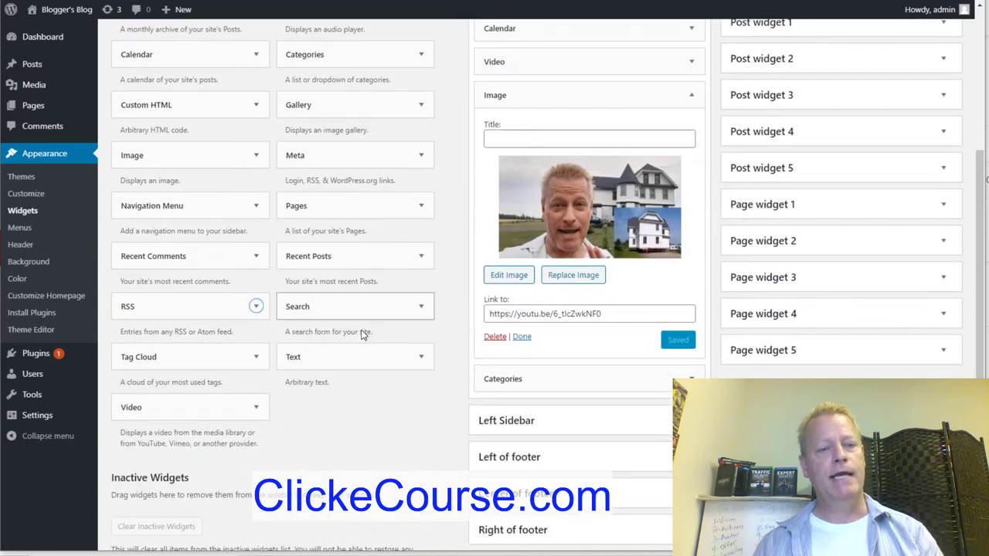
# - Add a Text widget above Image titled 'Hey There' reading 'Hope you have a great day!' and save it
pyautogui.moveTo(323, 364); pyautogui.dragTo(537, 129)
pyautogui.click(516, 139)
pyautogui.write('Hey There')
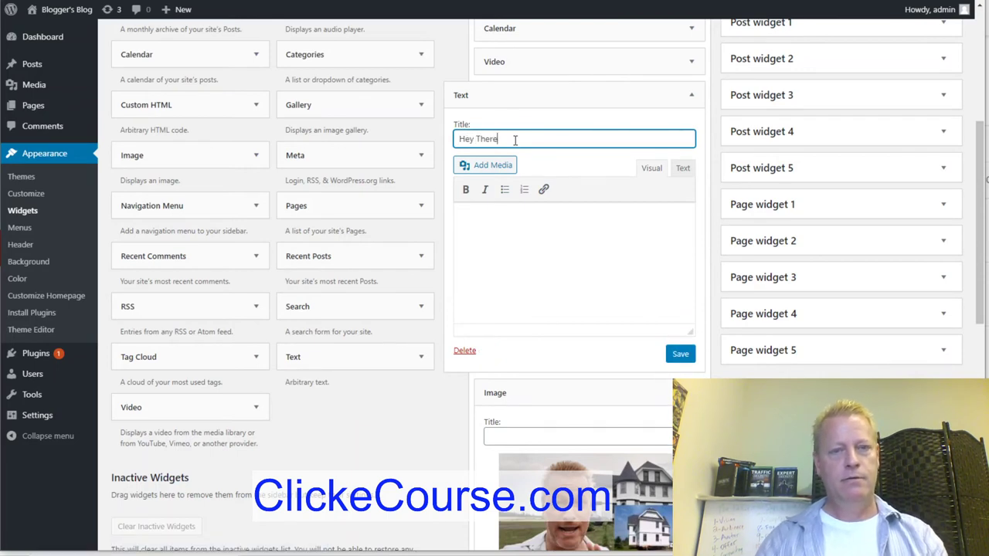
pyautogui.click(515, 231)
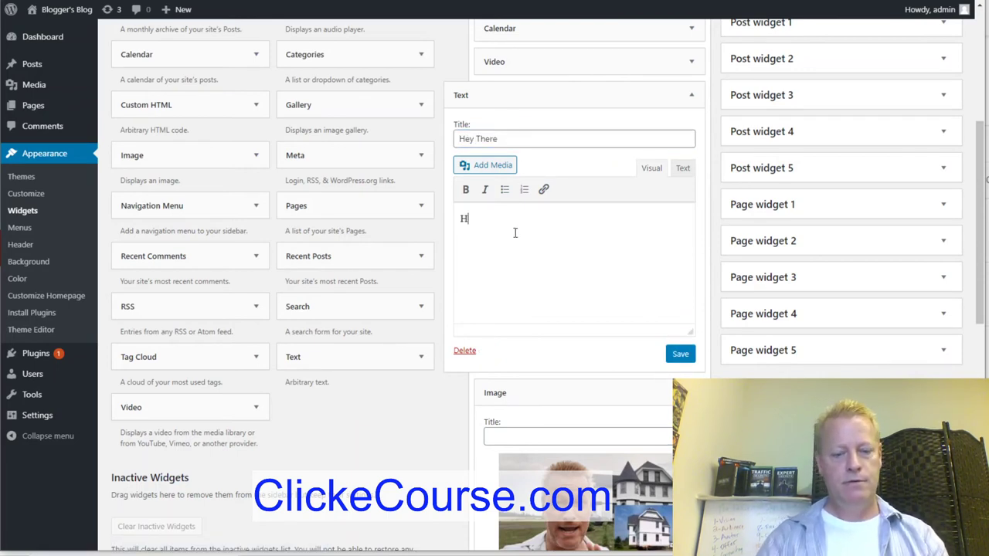
pyautogui.write('Hope you have a great day!')
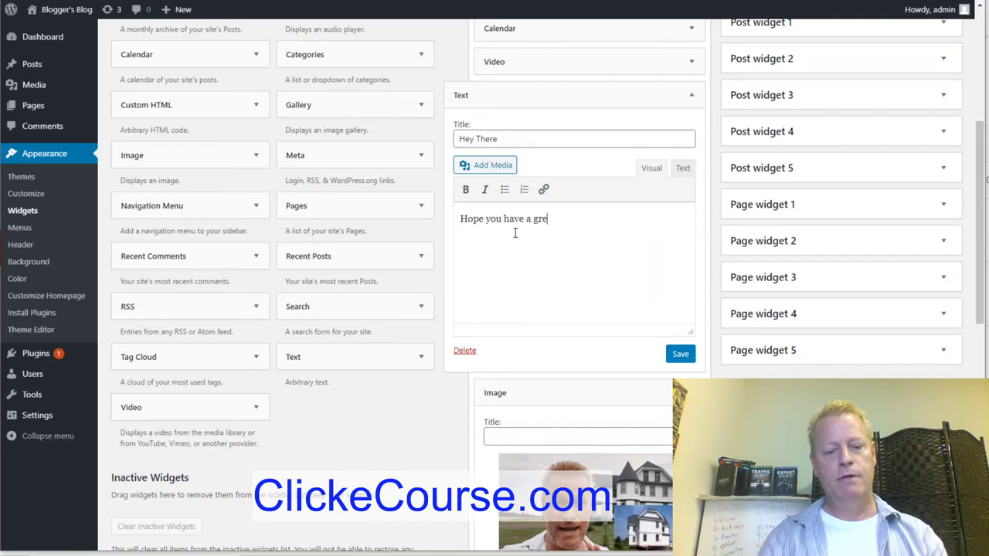
pyautogui.click(677, 354)
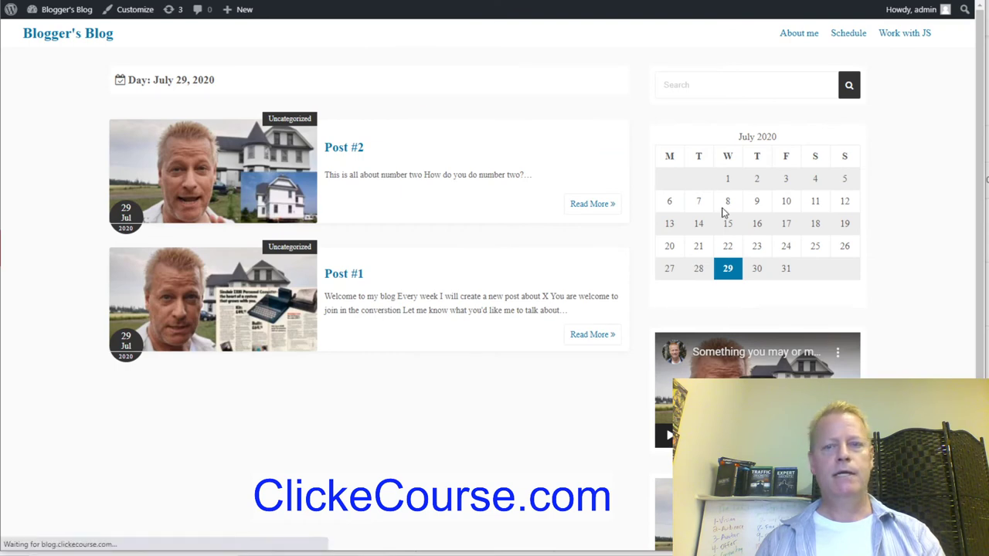
# - Confirm the Hey There greeting shows beneath the sidebar video, then return to the Widgets page
pyautogui.scroll(-3, 778, 273)
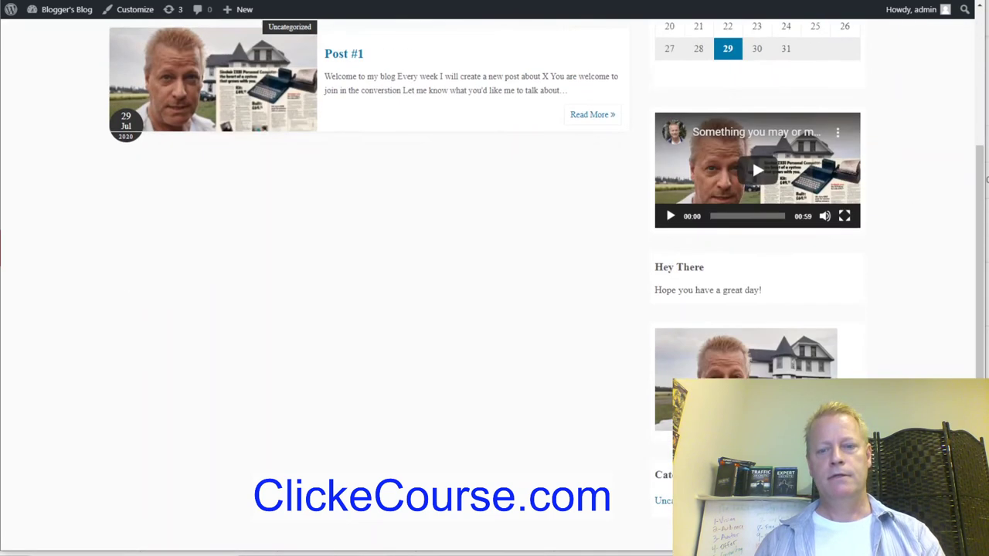
pyautogui.moveTo(778, 272); pyautogui.dragTo(684, 261)
pyautogui.click(796, 244)
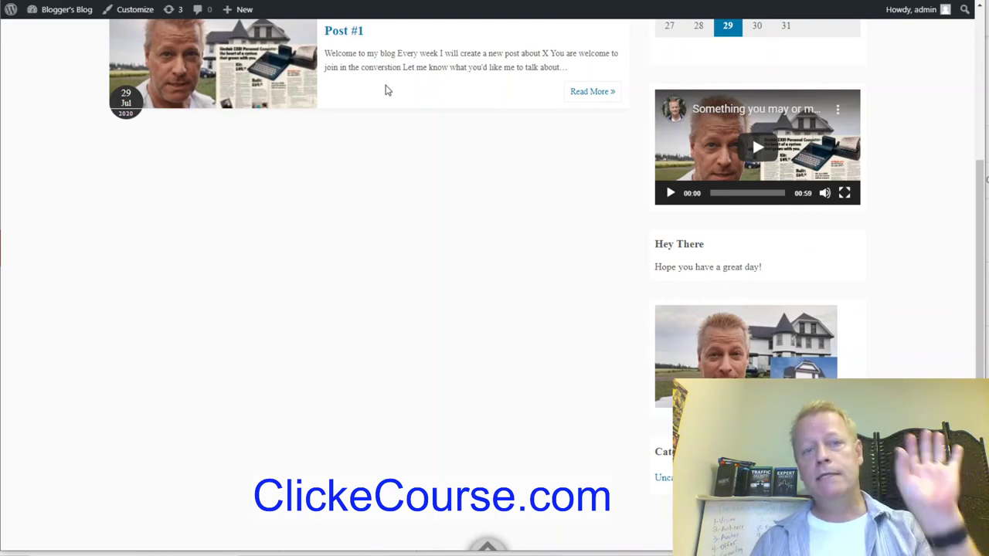
pyautogui.scroll(3, 726, 251)
pyautogui.scroll(-4, 481, 232)
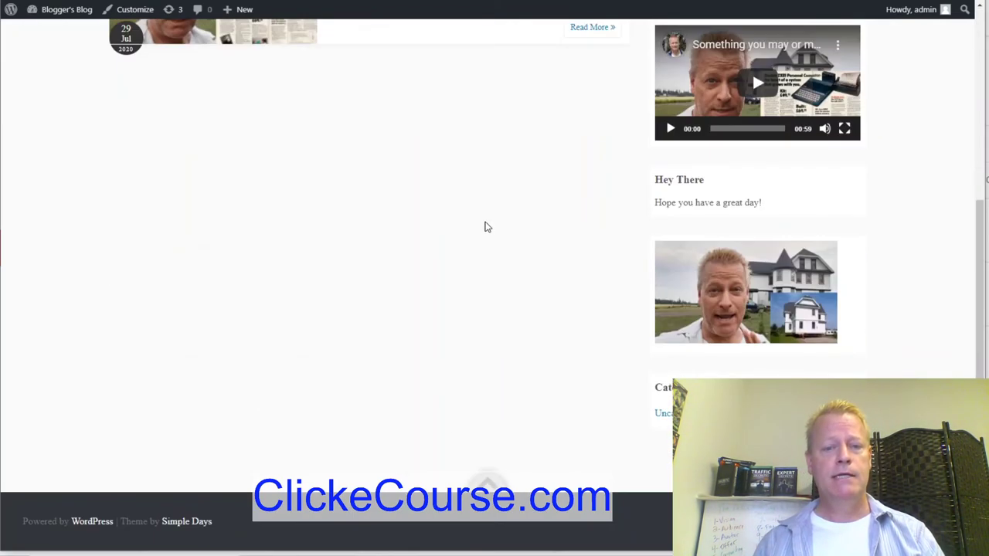
pyautogui.scroll(4, 424, 183)
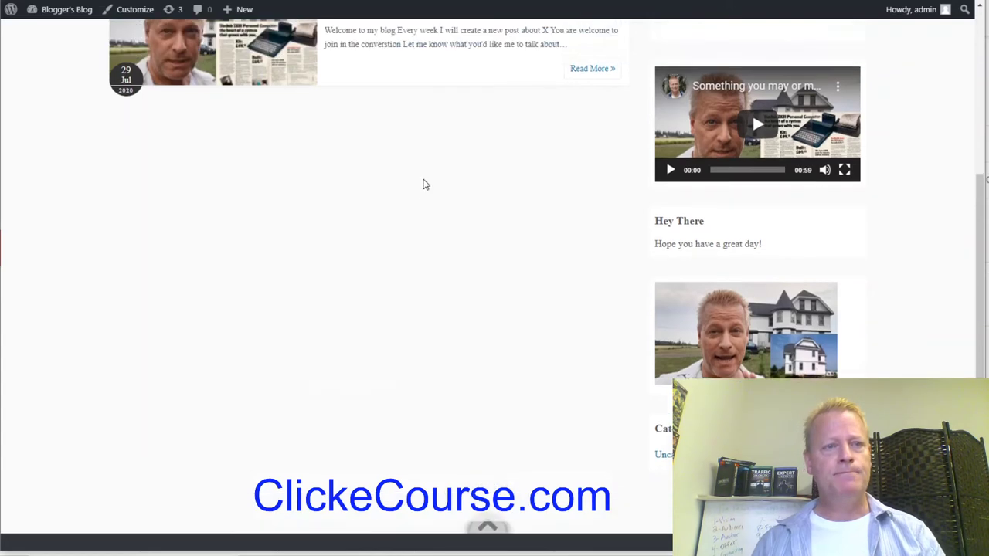
pyautogui.hotkey('ctrl', 'Tab')
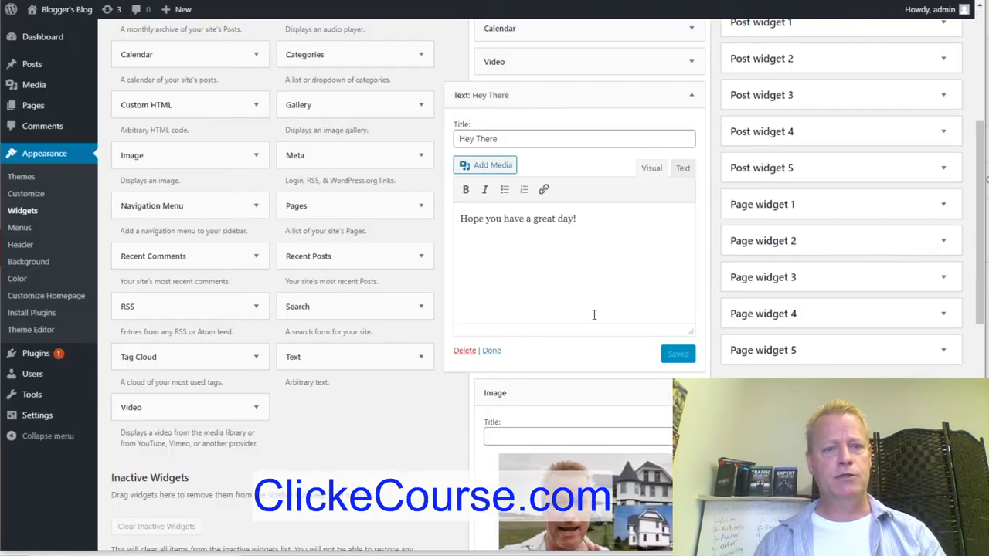
# - Collapse the Hey There text widget, then collapse the Right Sidebar widget area
pyautogui.scroll(4, 819, 299)
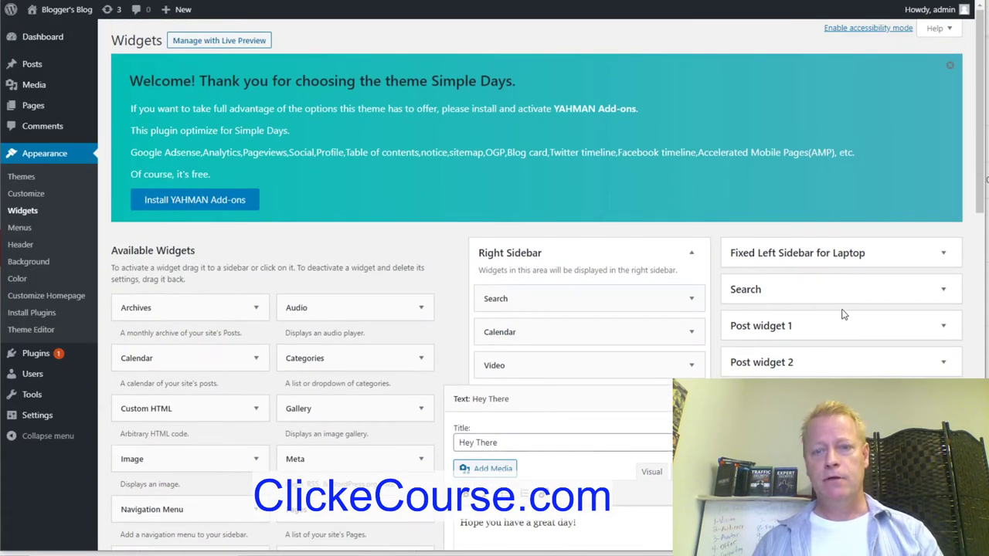
pyautogui.scroll(-4, 837, 293)
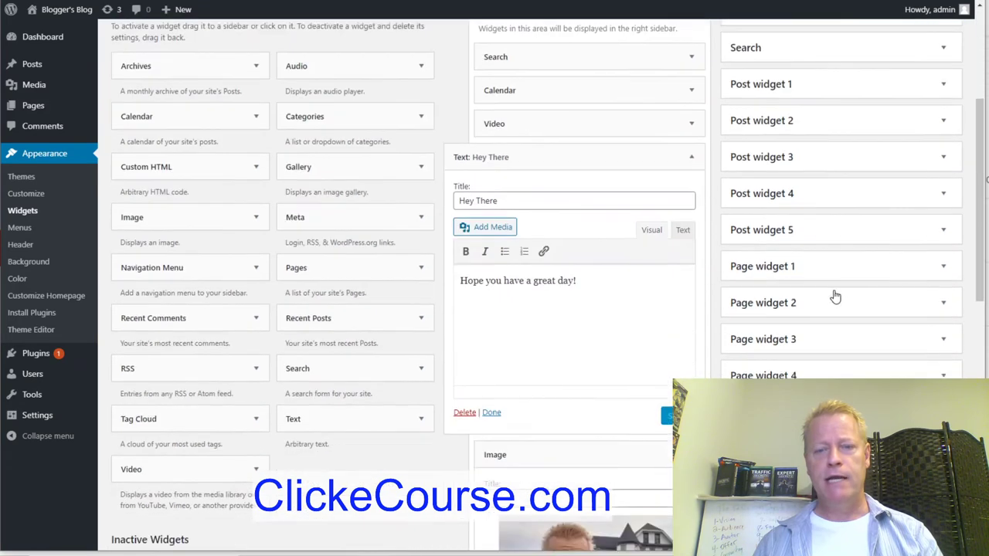
pyautogui.click(549, 100)
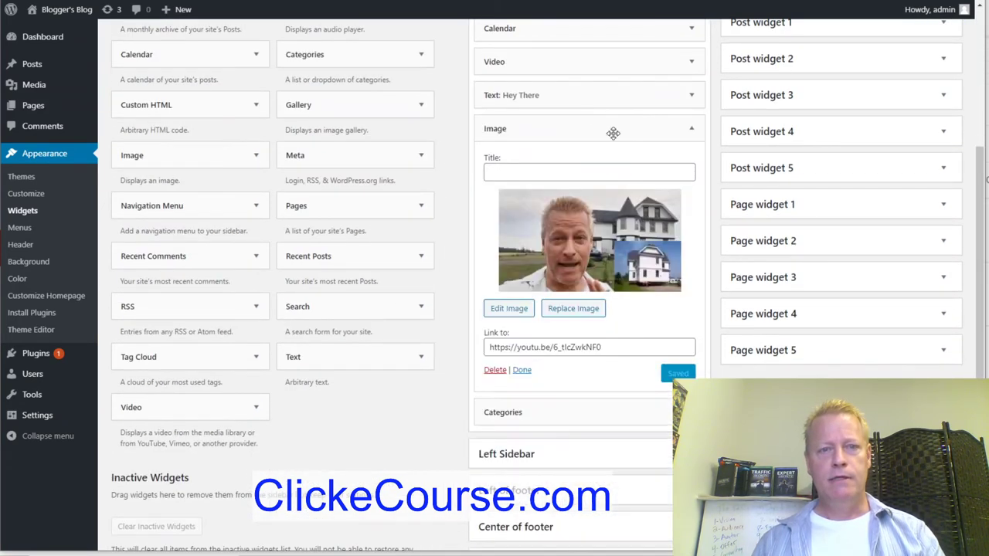
pyautogui.scroll(-3, 629, 298)
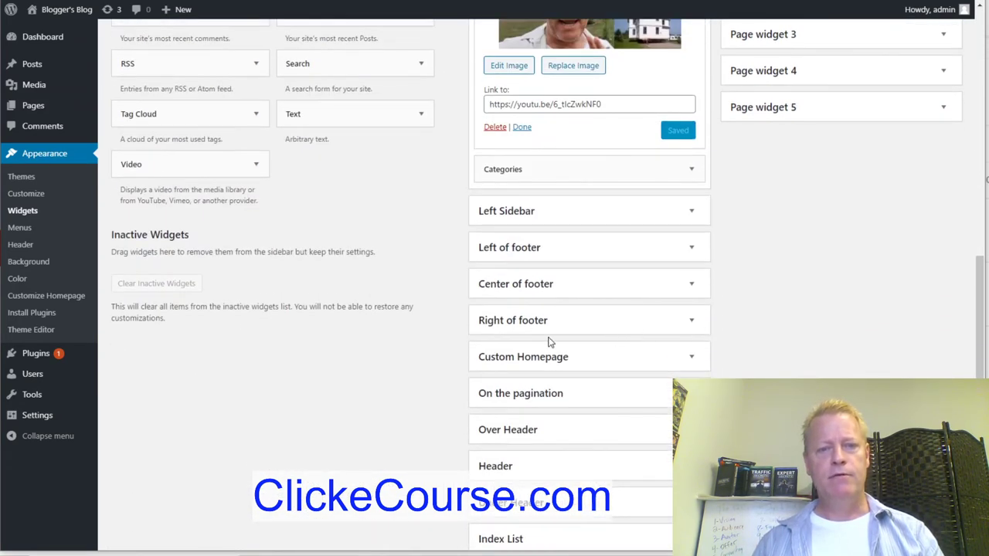
pyautogui.scroll(-1, 578, 432)
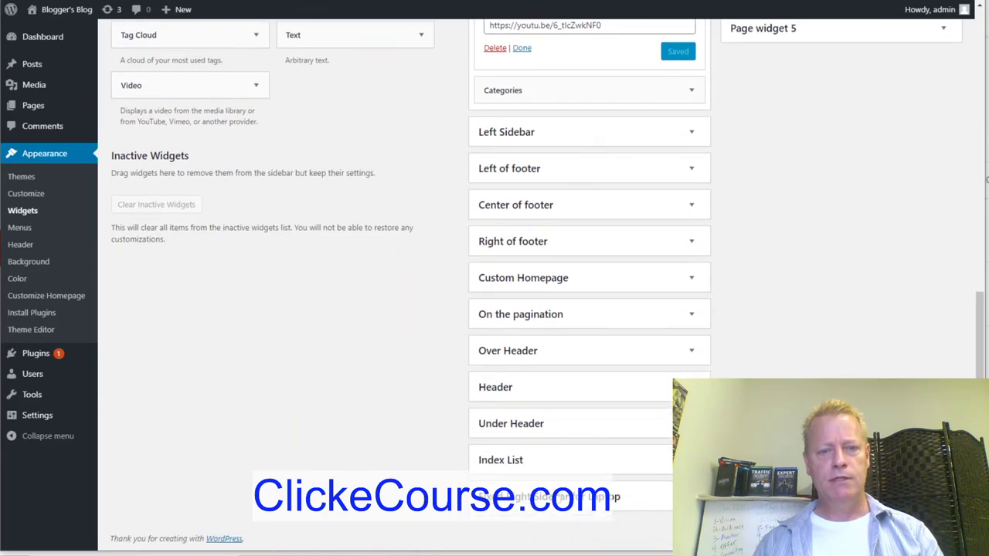
pyautogui.scroll(5, 551, 407)
pyautogui.scroll(-3, 538, 410)
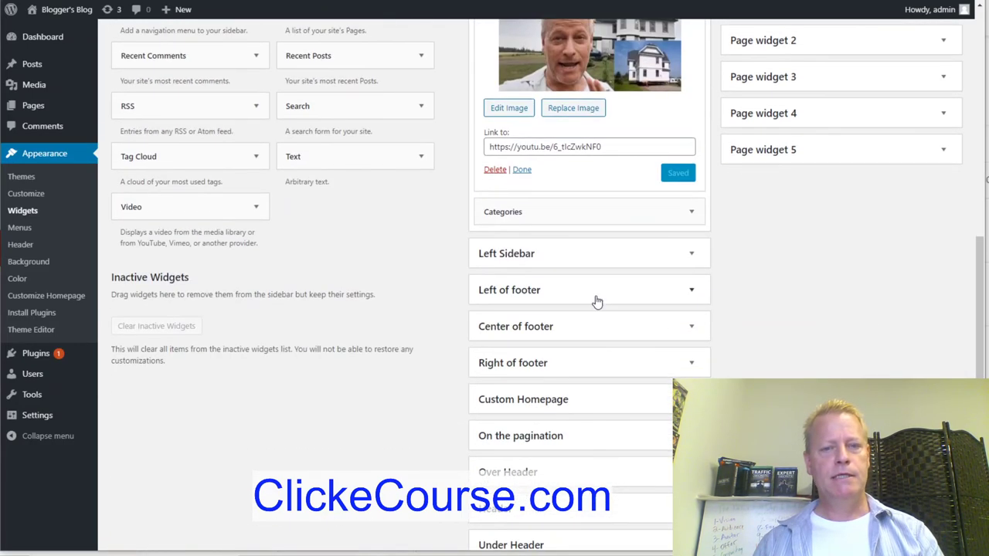
pyautogui.scroll(5, 596, 301)
pyautogui.click(615, 114)
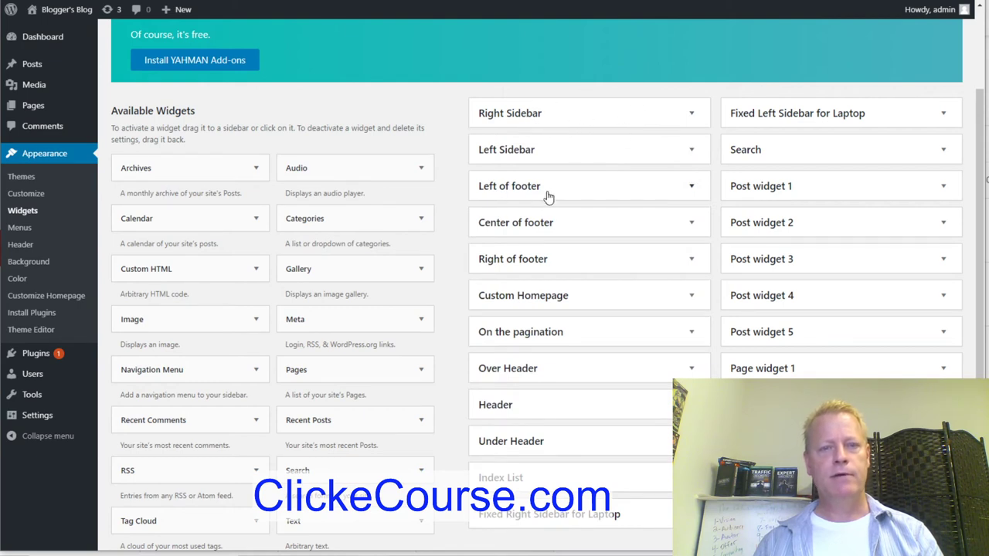
# - In the Customizer, set the Footer Menu Layout to the third style and publish
pyautogui.click(39, 193)
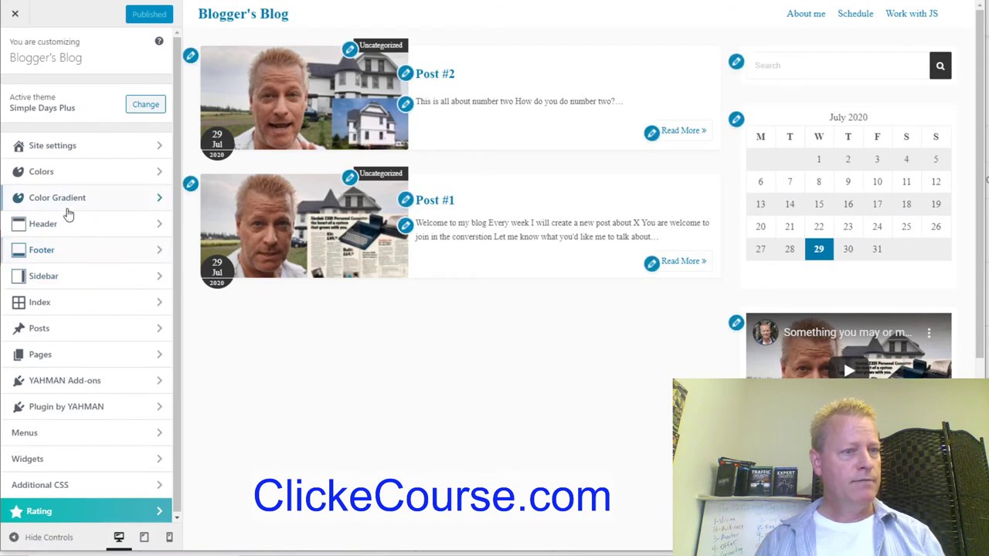
pyautogui.click(73, 255)
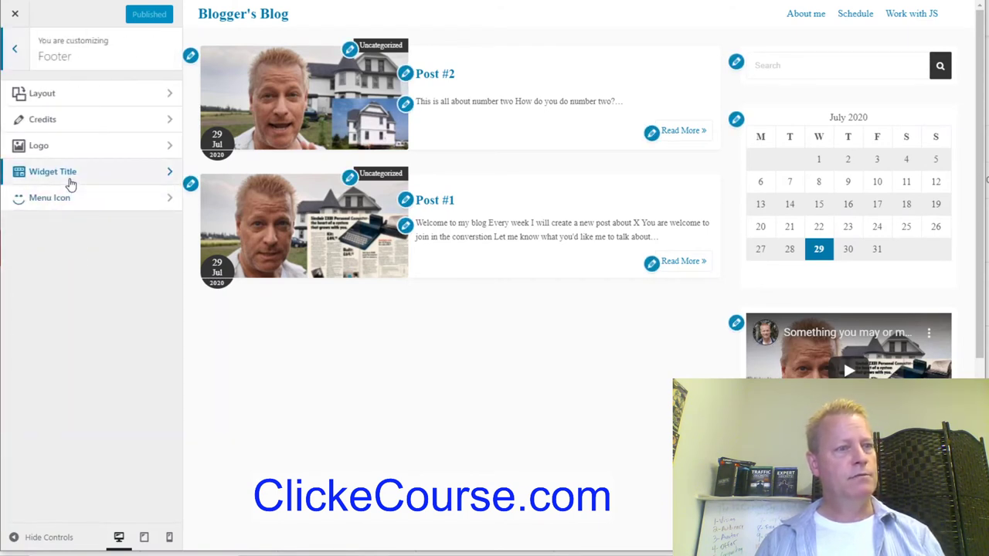
pyautogui.click(73, 99)
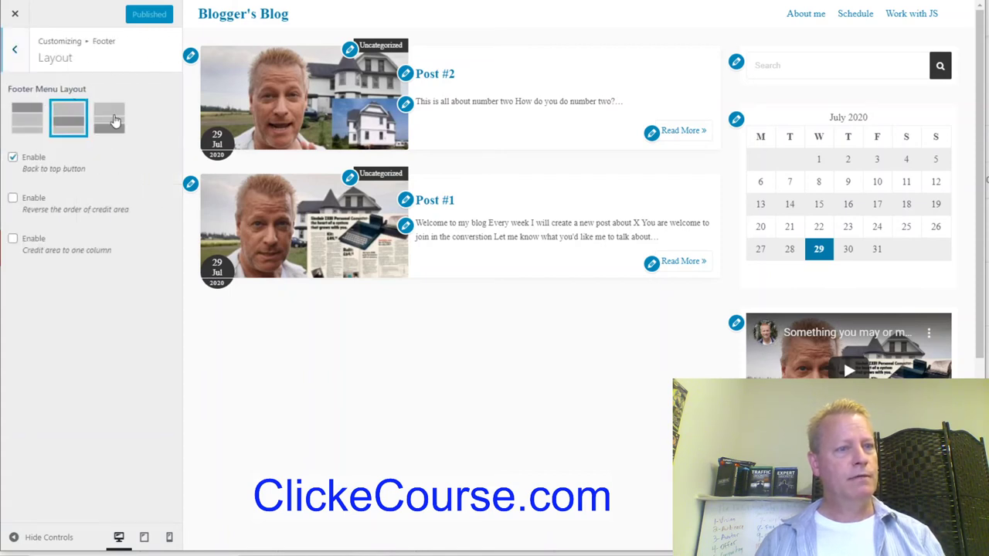
pyautogui.click(111, 118)
pyautogui.click(133, 13)
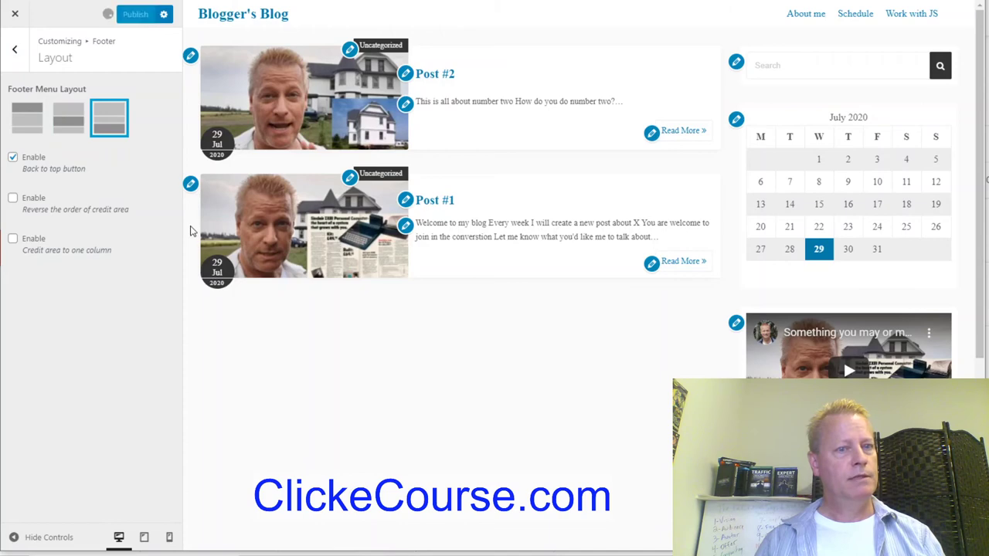
# - Review the footer's widget title styling settings, then exit the Customizer back to Widgets
pyautogui.scroll(-5, 618, 390)
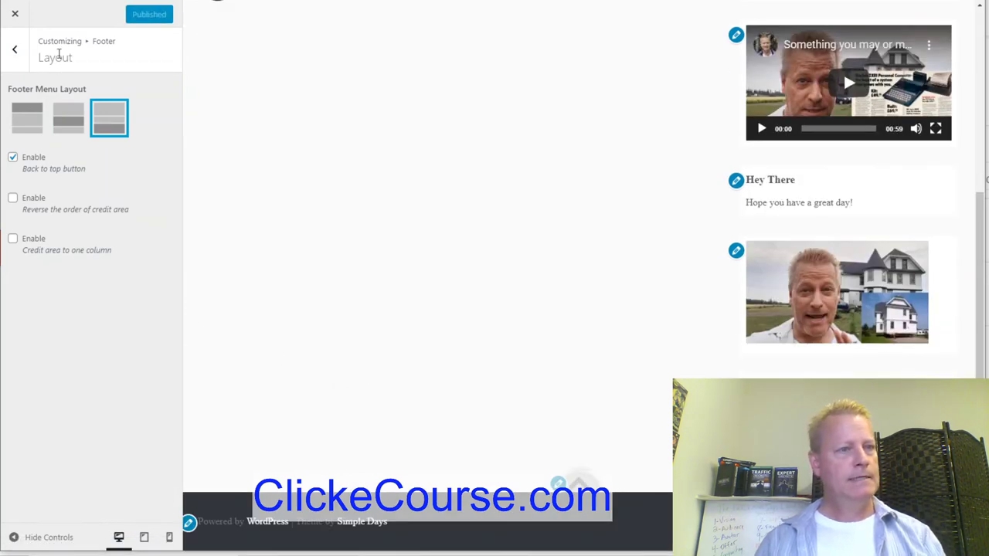
pyautogui.click(14, 48)
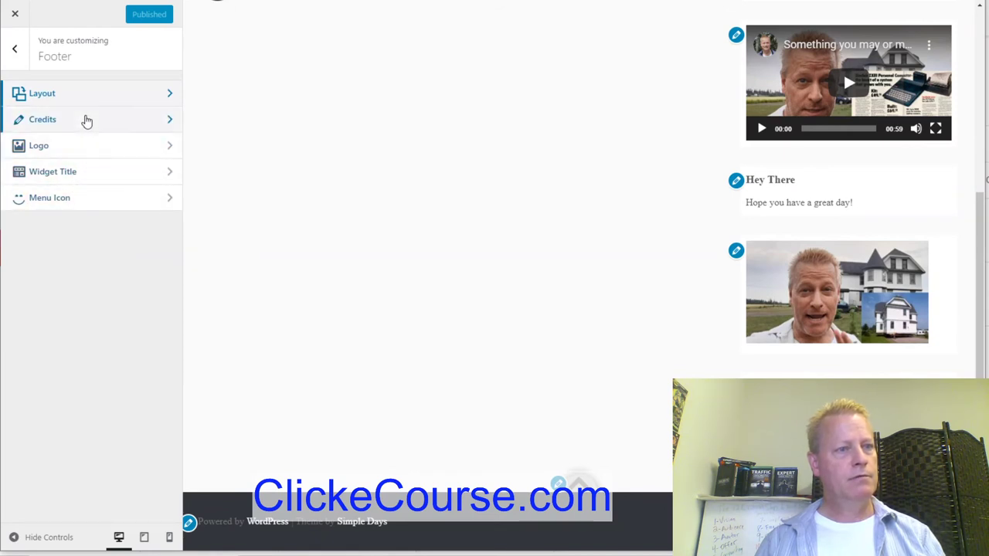
pyautogui.click(107, 179)
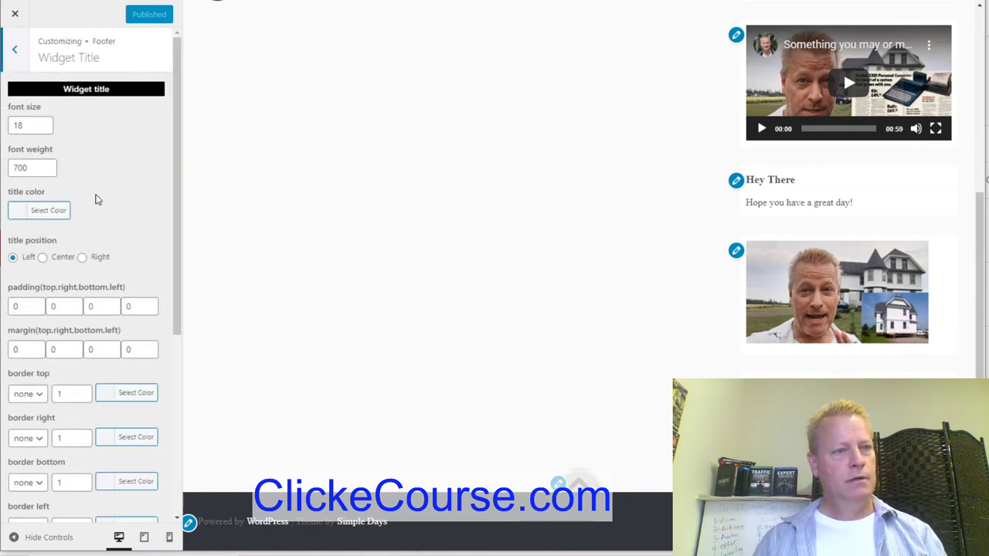
pyautogui.scroll(-4, 90, 167)
pyautogui.scroll(4, 91, 168)
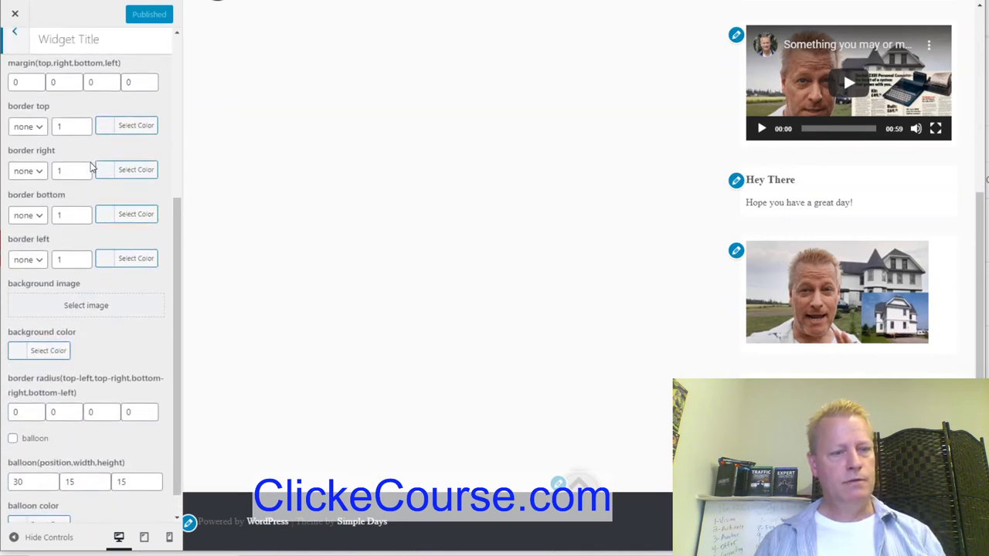
pyautogui.click(21, 49)
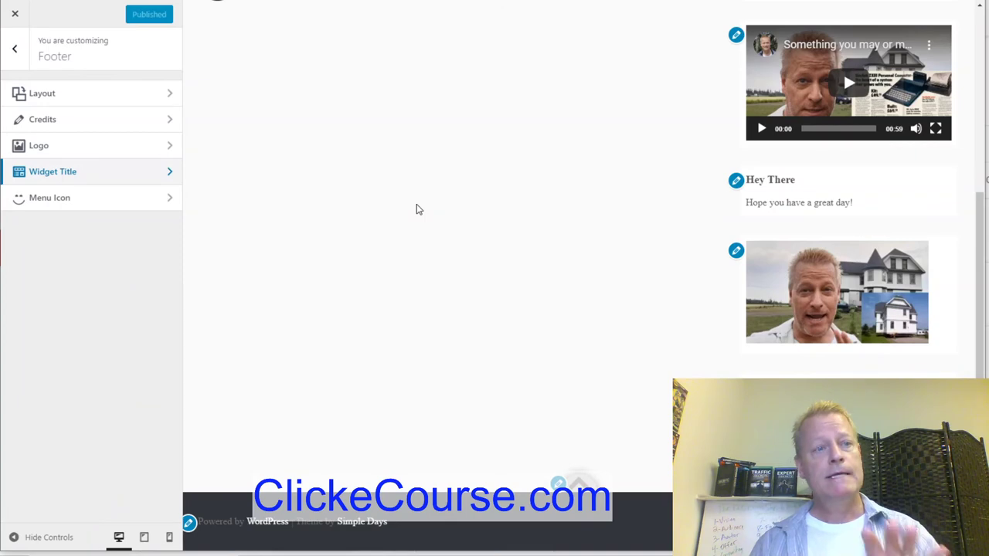
pyautogui.click(14, 14)
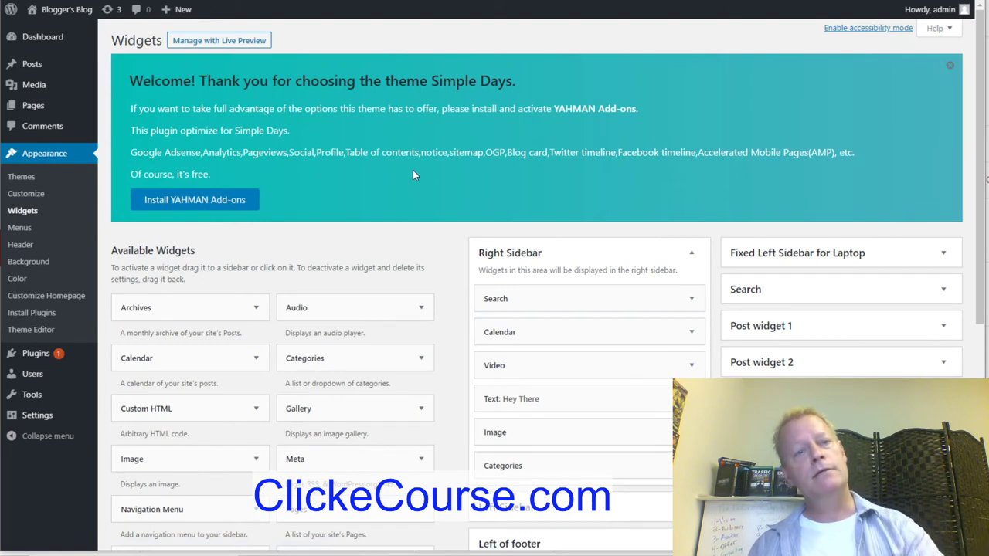
pyautogui.moveTo(163, 81); pyautogui.dragTo(325, 115)
pyautogui.click(344, 147)
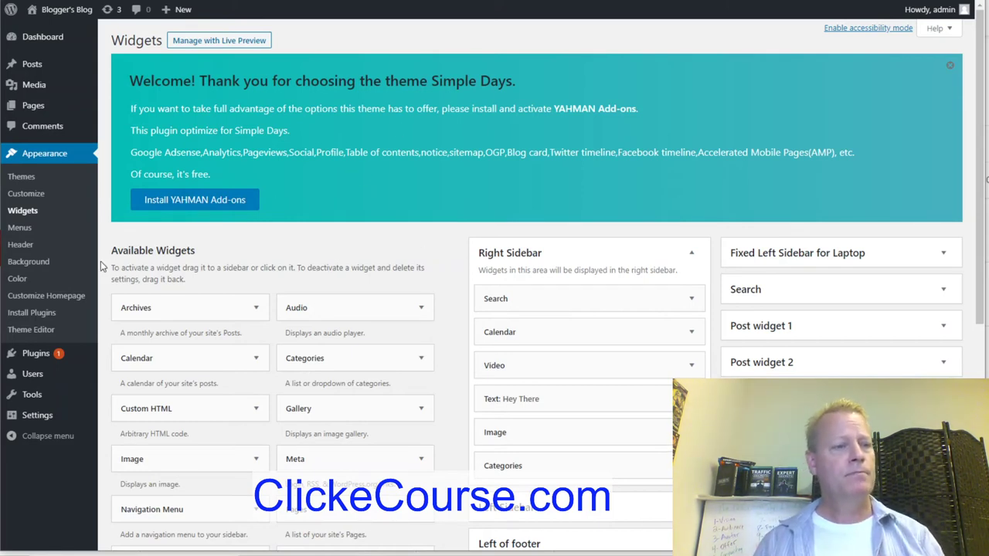
pyautogui.moveTo(30, 359)
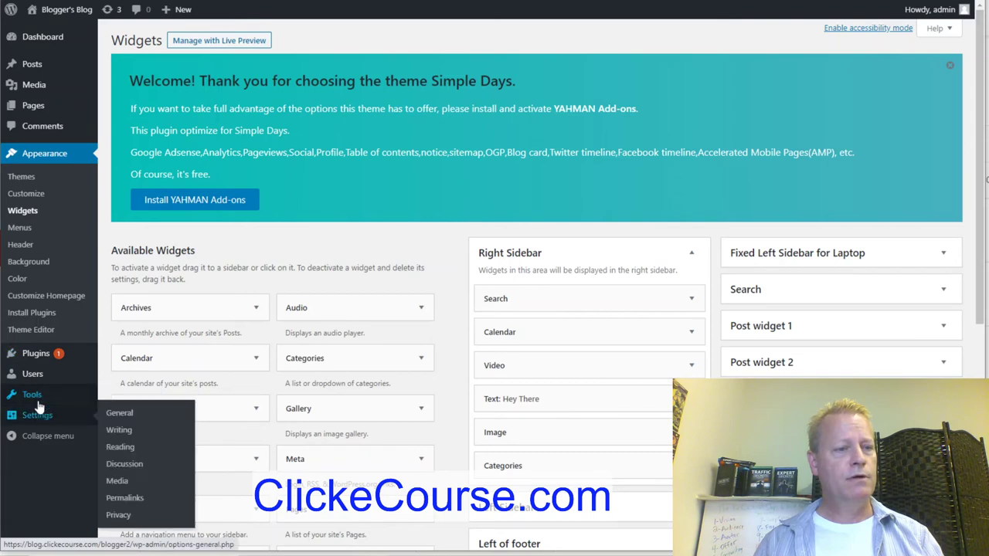
pyautogui.click(29, 172)
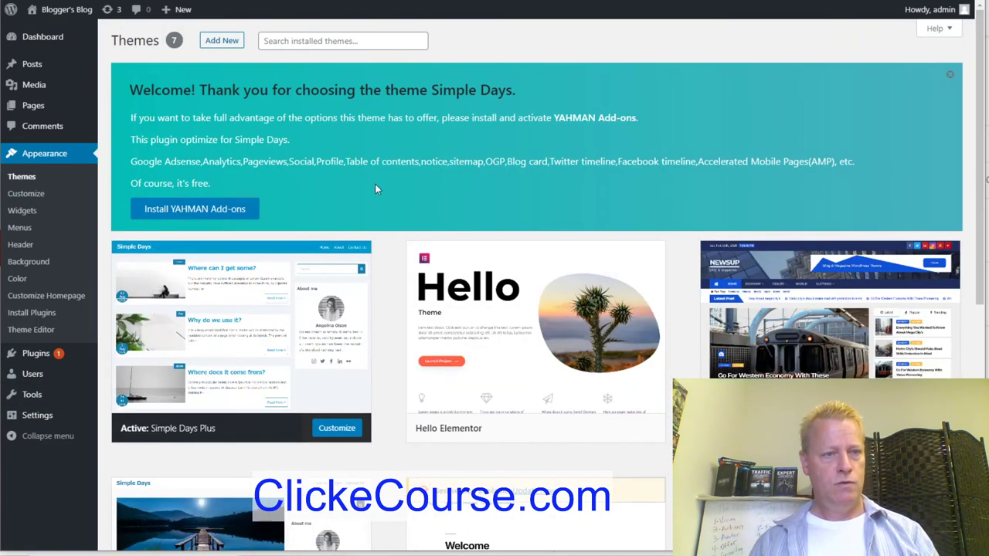
pyautogui.scroll(-4, 519, 96)
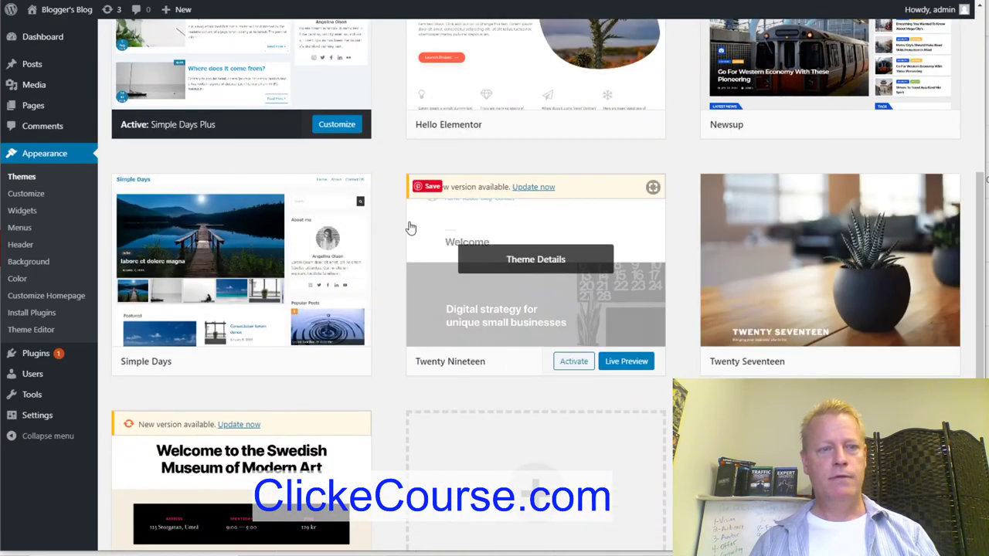
pyautogui.scroll(2, 408, 225)
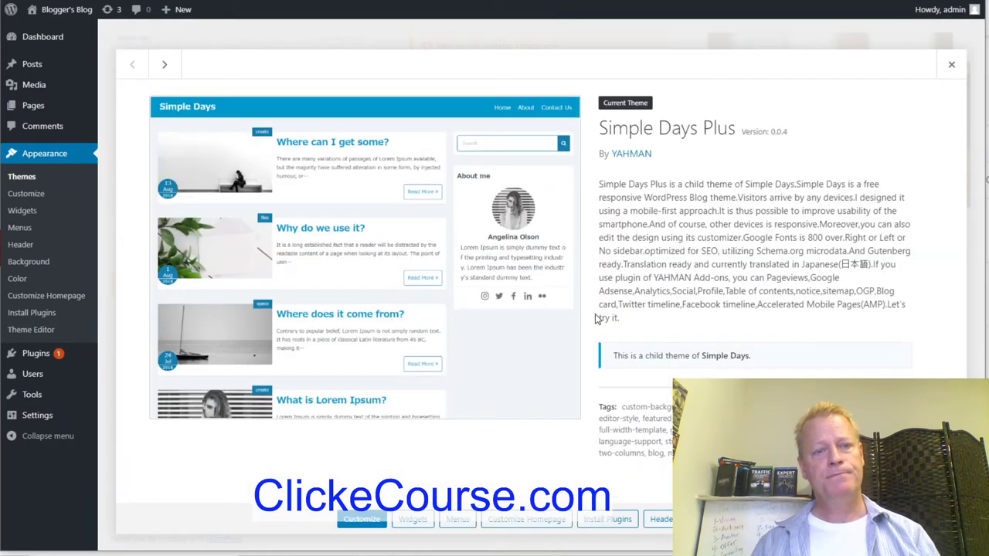
pyautogui.moveTo(647, 185); pyautogui.dragTo(828, 289)
pyautogui.click(807, 284)
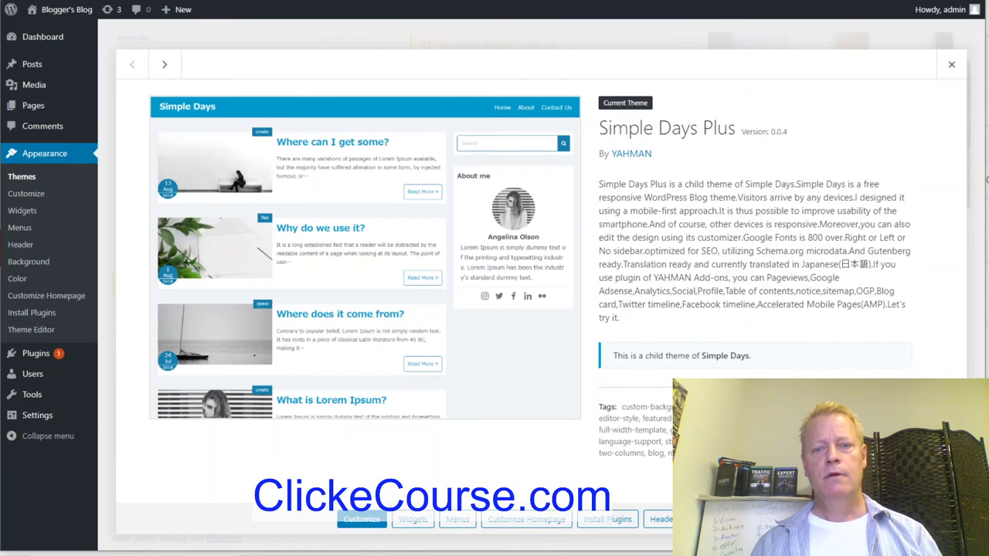
pyautogui.moveTo(701, 354); pyautogui.dragTo(751, 356)
pyautogui.click(730, 248)
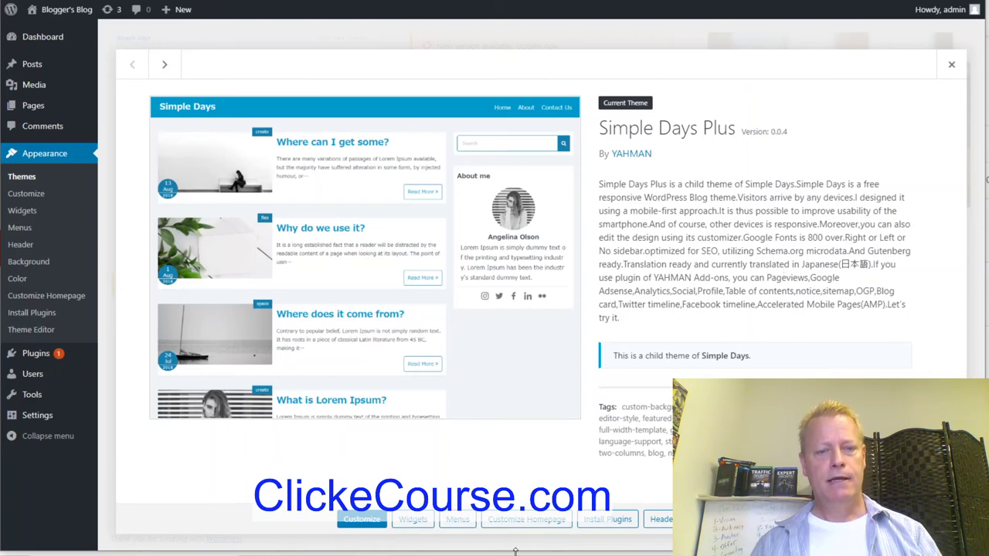
pyautogui.click(456, 533)
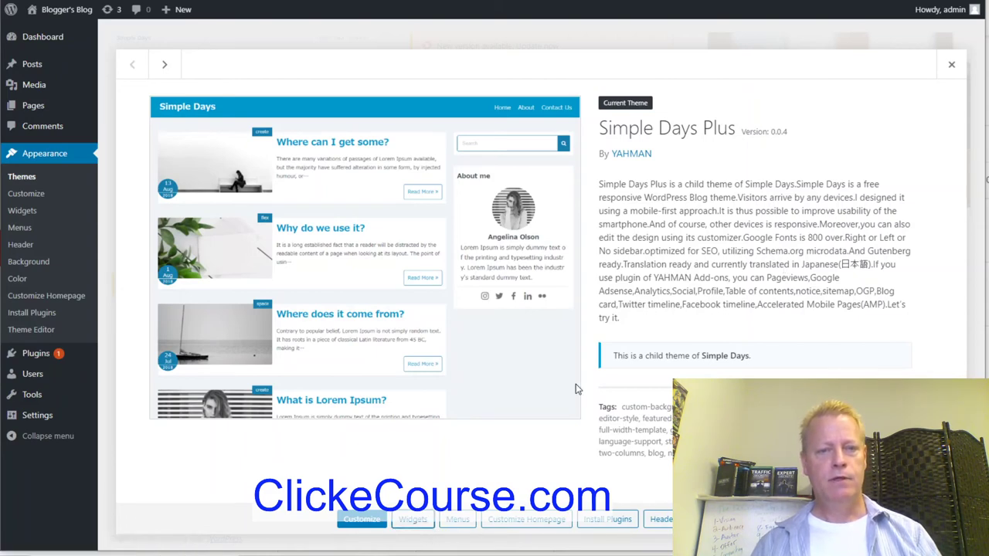
pyautogui.scroll(-5, 493, 365)
pyautogui.scroll(5, 493, 365)
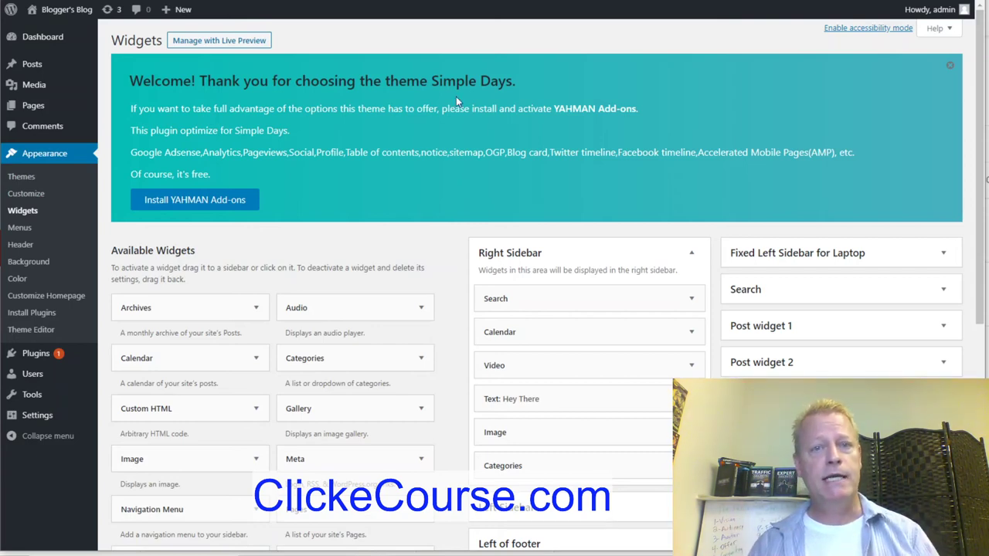
pyautogui.hotkey('ctrl', 'w')
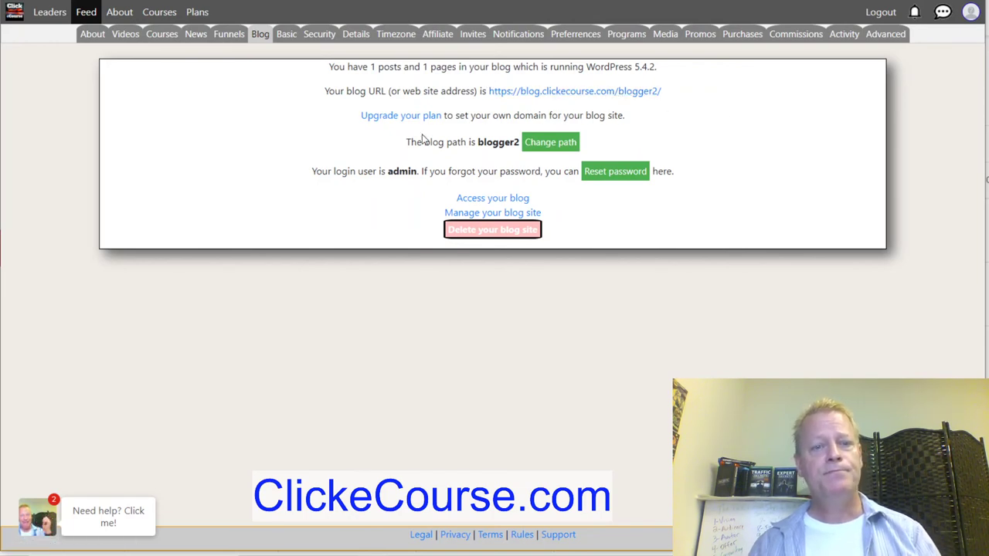
# - Delete the blog site from the Blog tab and confirm the irreversible removal
pyautogui.moveTo(478, 141); pyautogui.dragTo(520, 142)
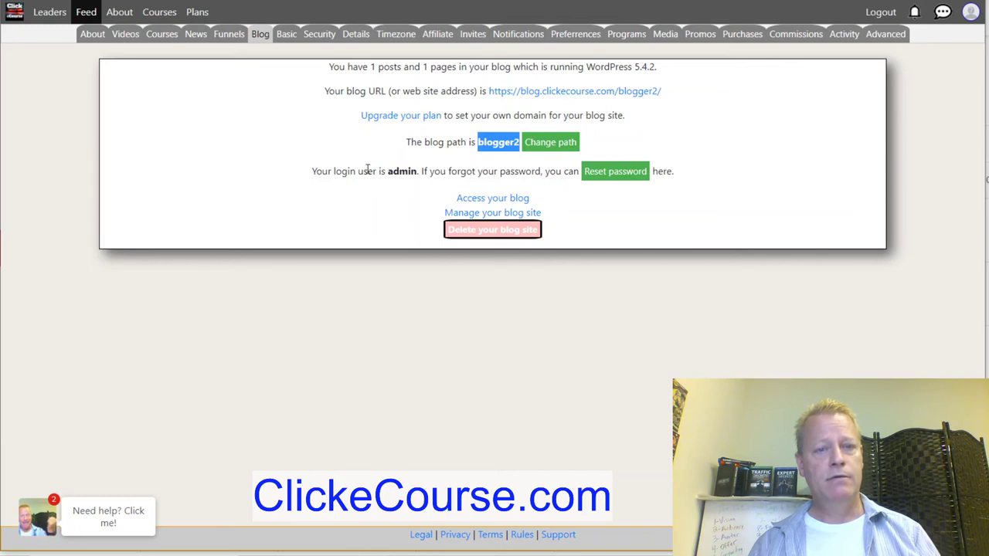
pyautogui.moveTo(380, 170); pyautogui.dragTo(431, 172)
pyautogui.click(498, 170)
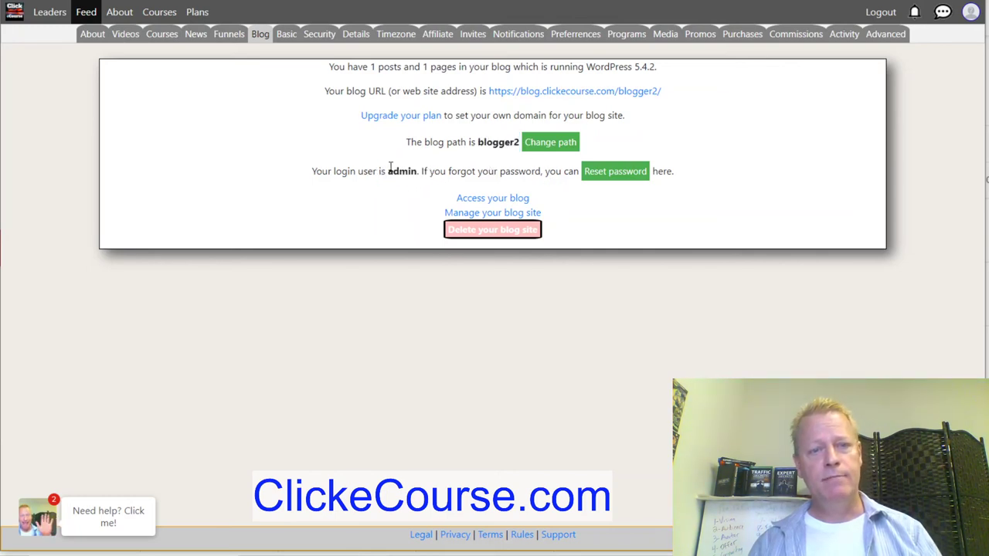
pyautogui.click(499, 232)
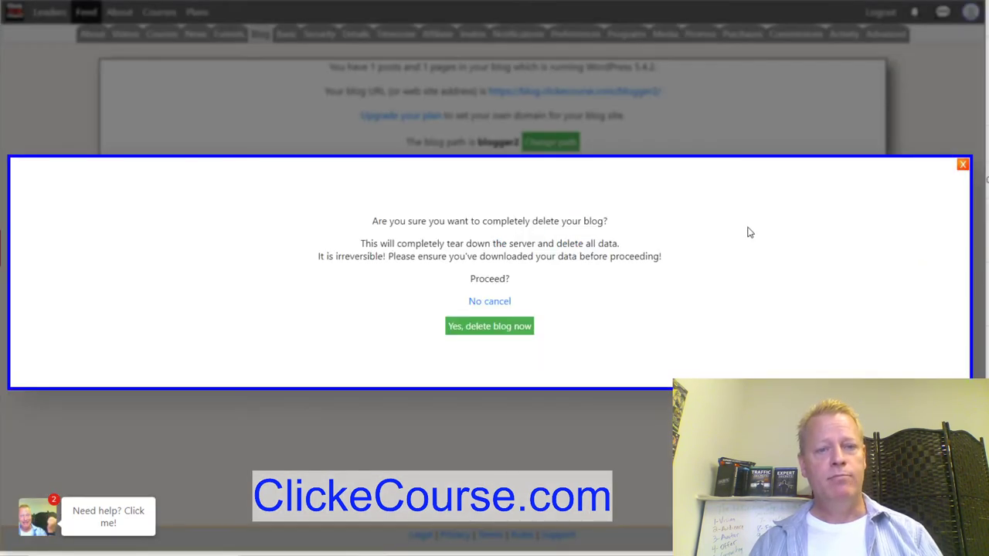
pyautogui.click(493, 328)
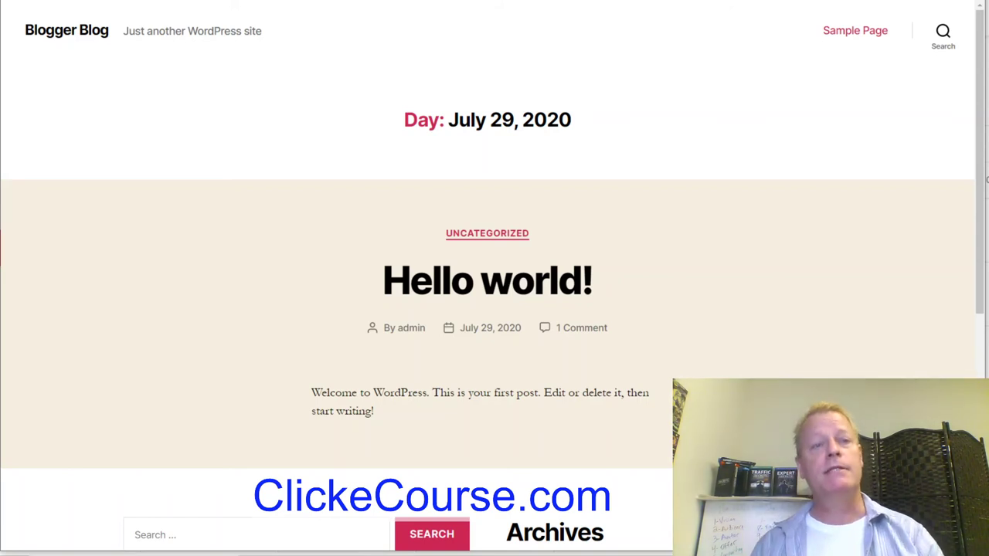
# - Select the admin username, email and password values in the activation form, then go to the profile page
pyautogui.hotkey('ctrl', 'Tab')
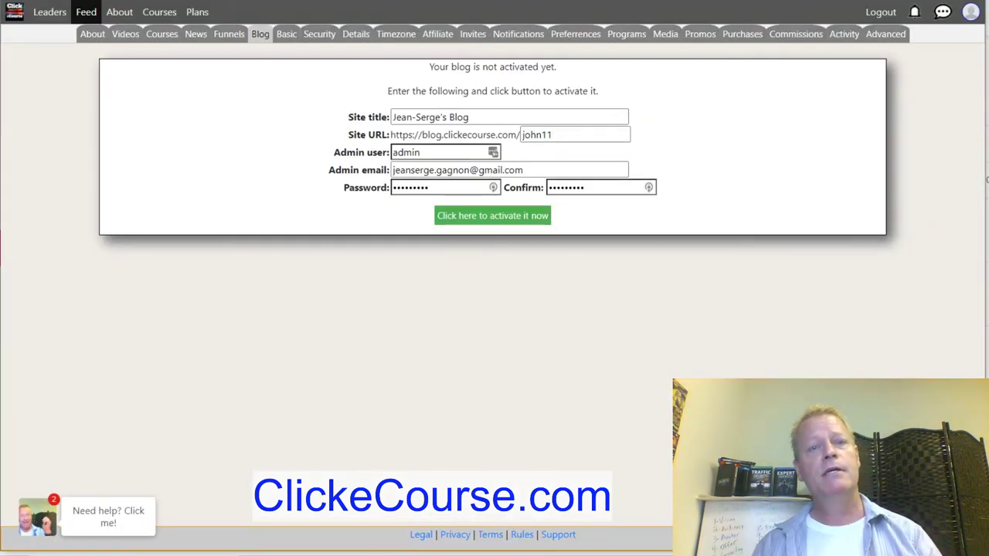
pyautogui.hotkey('ctrl', 'Tab')
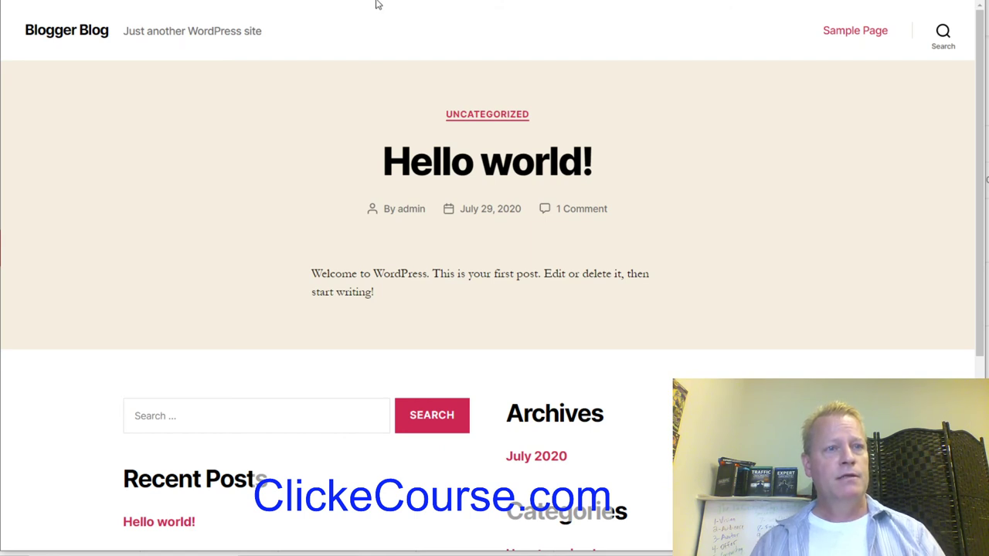
pyautogui.hotkey('ctrl', 'Tab')
pyautogui.hotkey('ctrl', 'Tab')
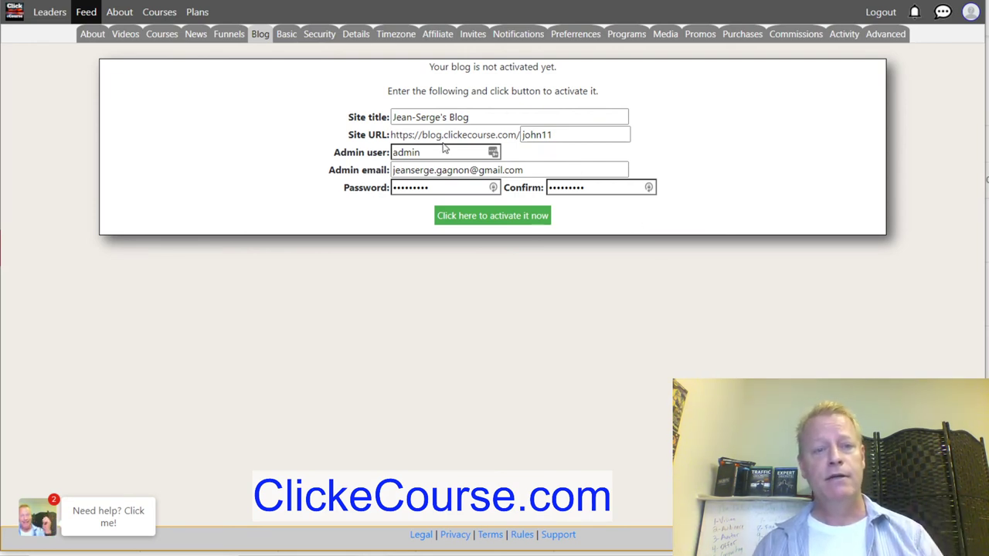
pyautogui.moveTo(435, 152); pyautogui.dragTo(394, 152)
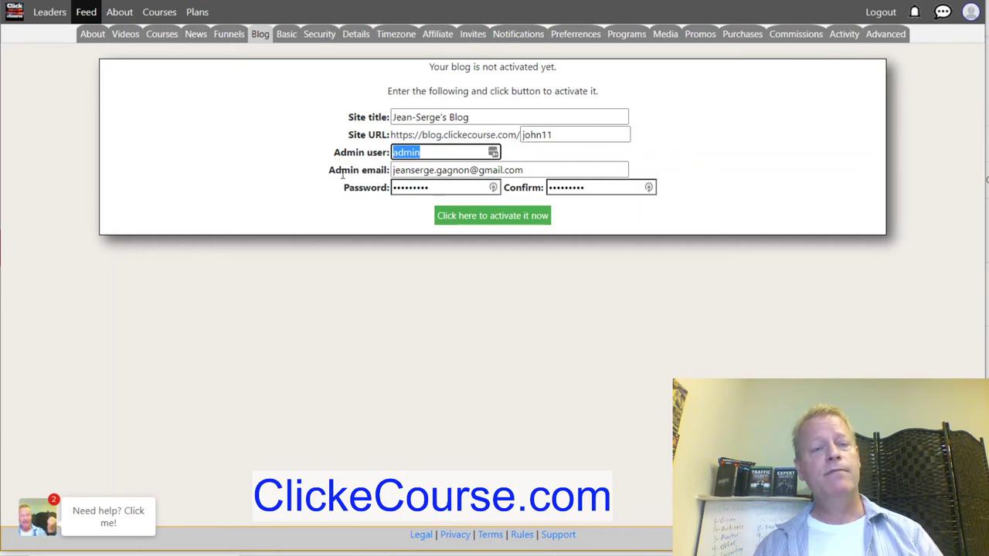
pyautogui.click(460, 176)
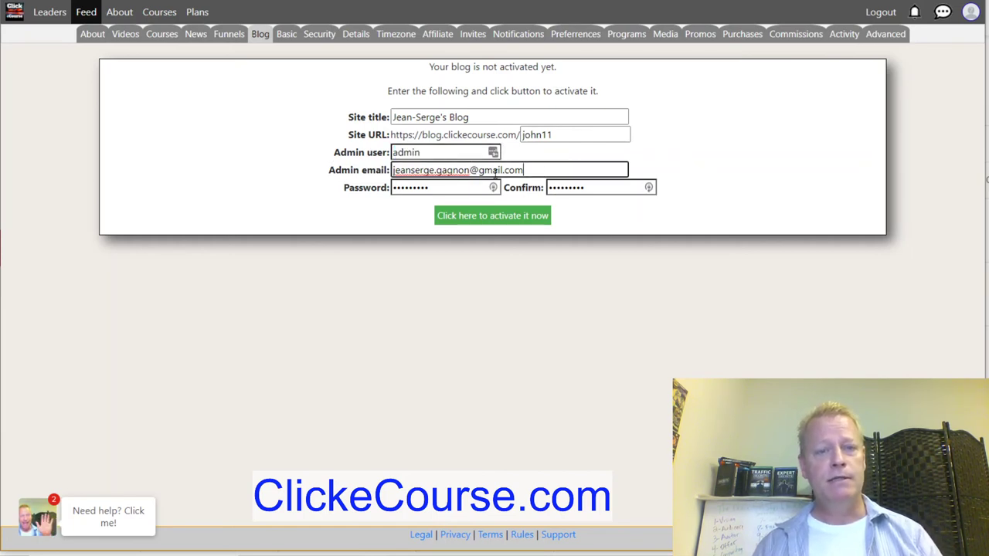
pyautogui.moveTo(553, 173); pyautogui.dragTo(183, 186)
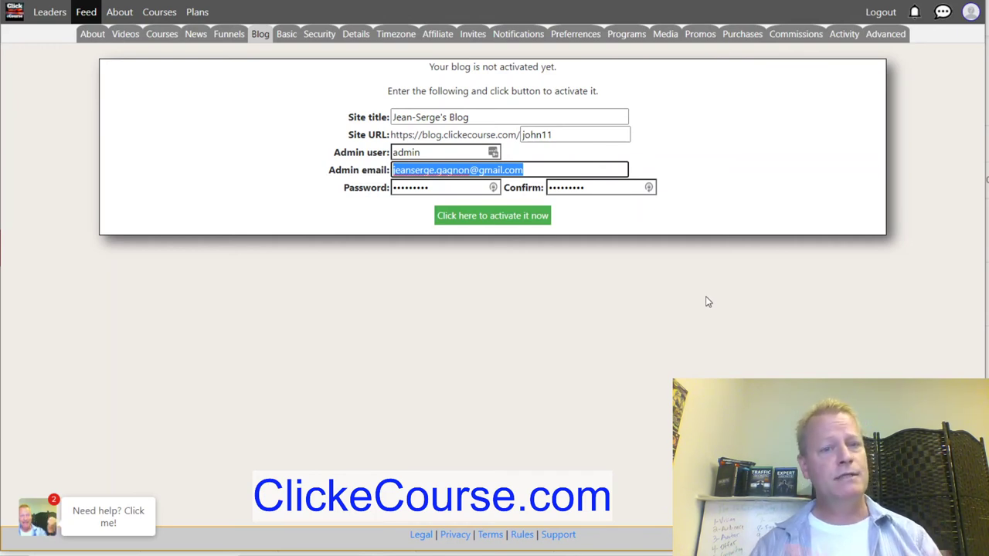
pyautogui.moveTo(491, 188); pyautogui.dragTo(325, 191)
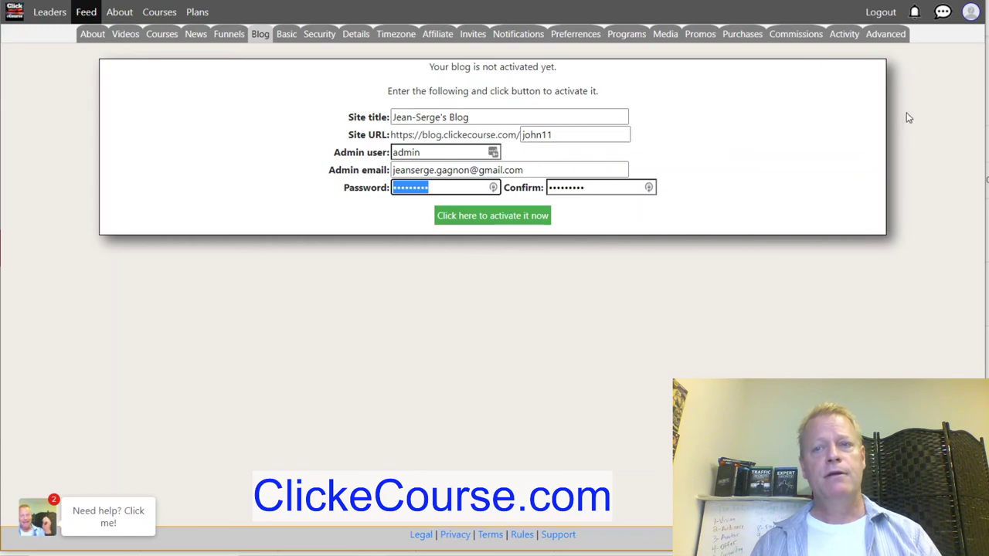
pyautogui.click(971, 14)
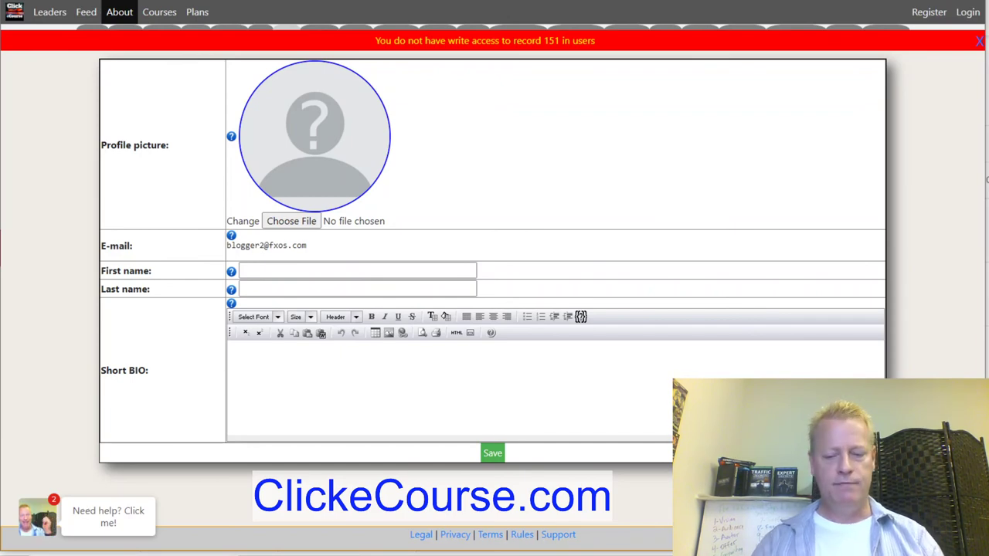
# - Search forgotten logins for 'blog', review the four matching accounts, and close the results
pyautogui.press('Return')
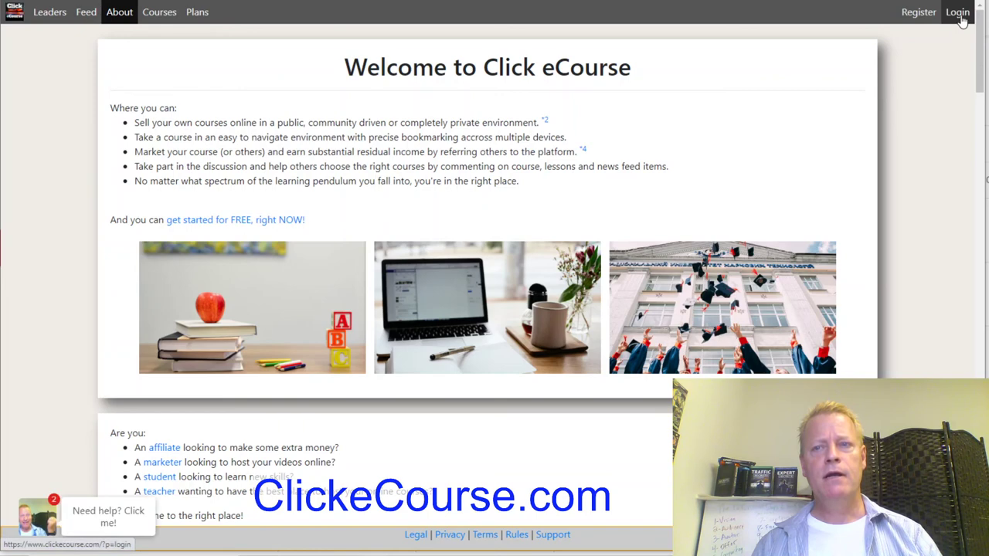
pyautogui.click(958, 12)
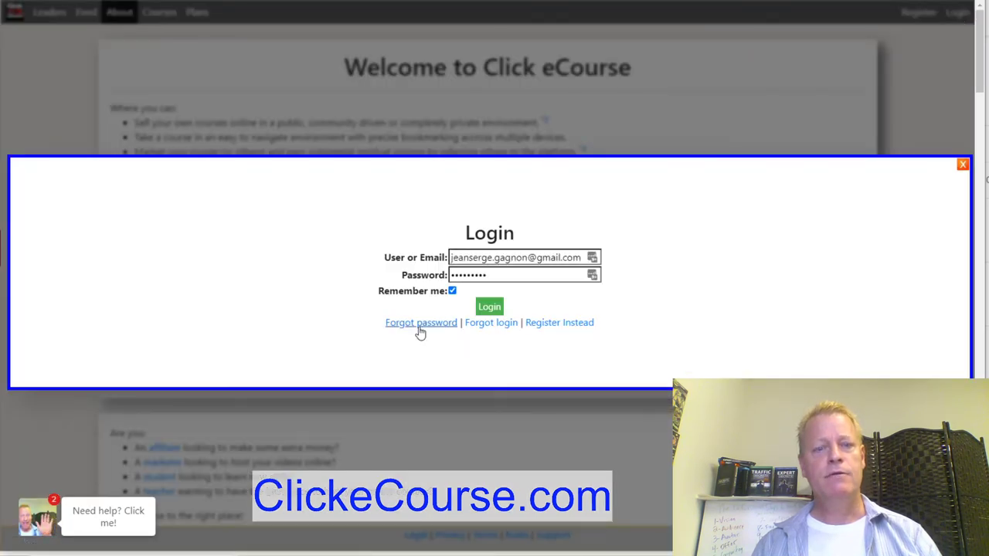
pyautogui.click(482, 325)
pyautogui.click(626, 265)
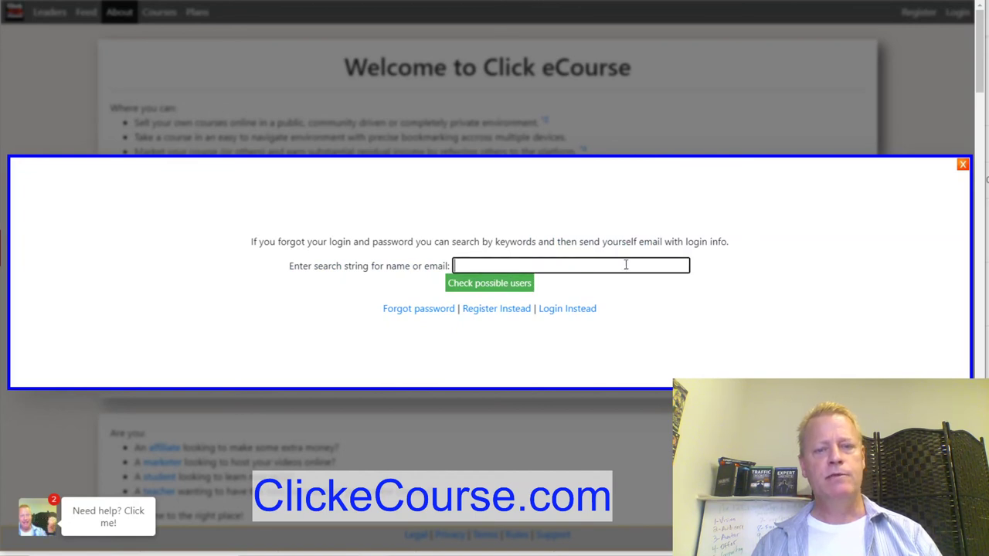
pyautogui.write('blog')
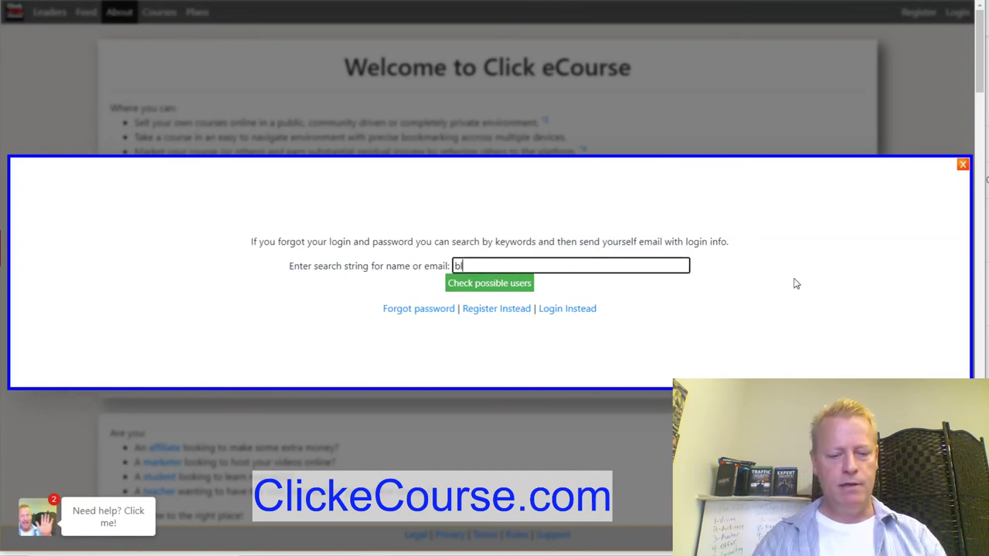
pyautogui.click(523, 282)
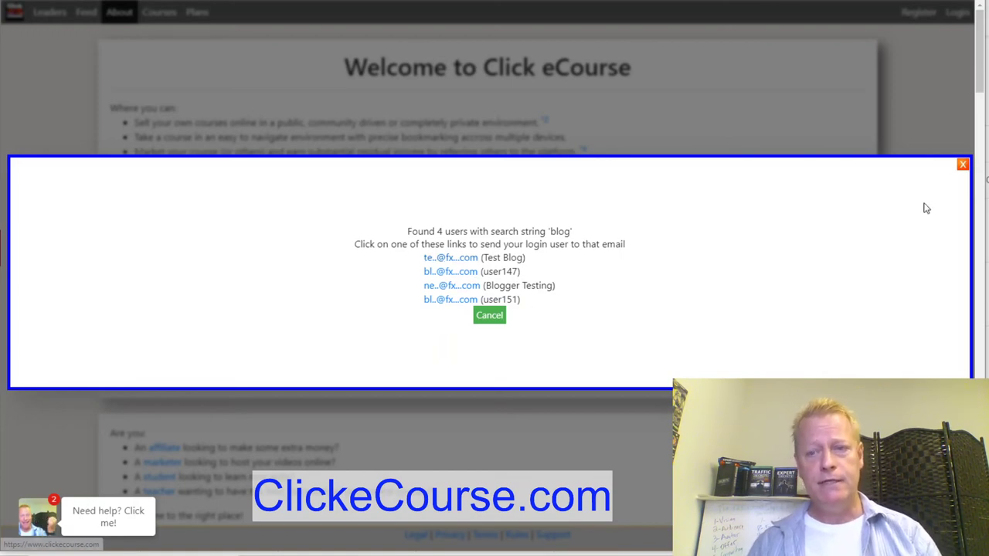
pyautogui.click(963, 164)
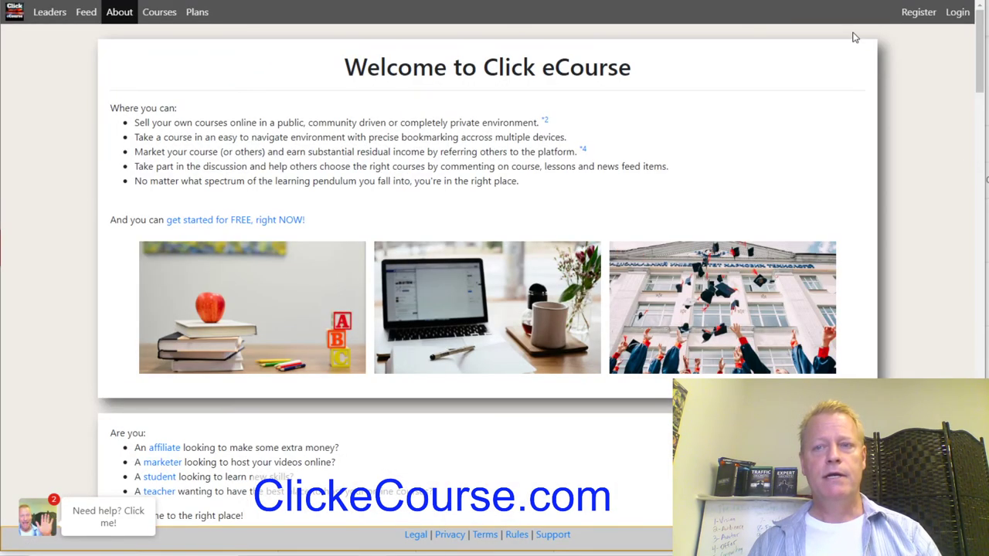
pyautogui.click(957, 11)
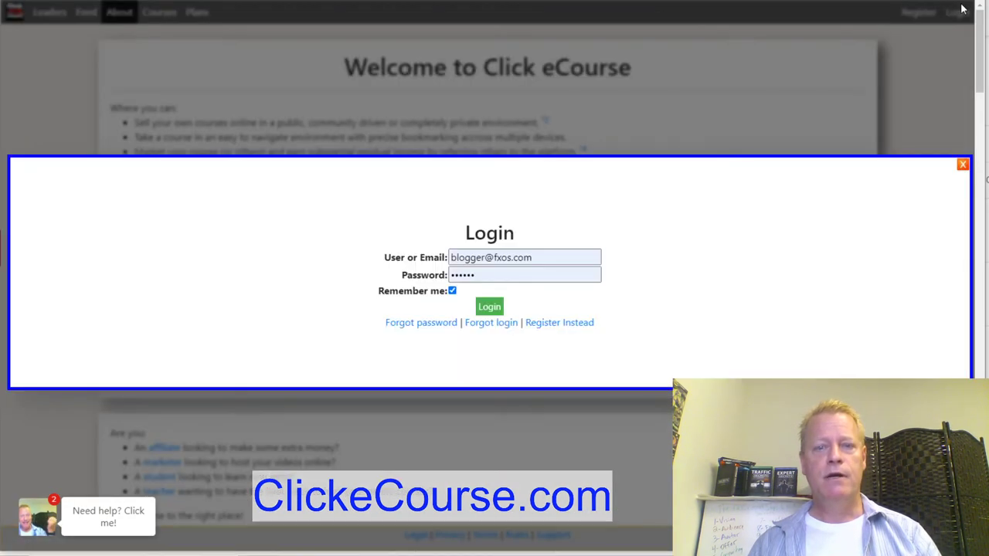
# - Request a password reset with the plain username, which comes back as account not found
pyautogui.click(424, 325)
pyautogui.click(491, 267)
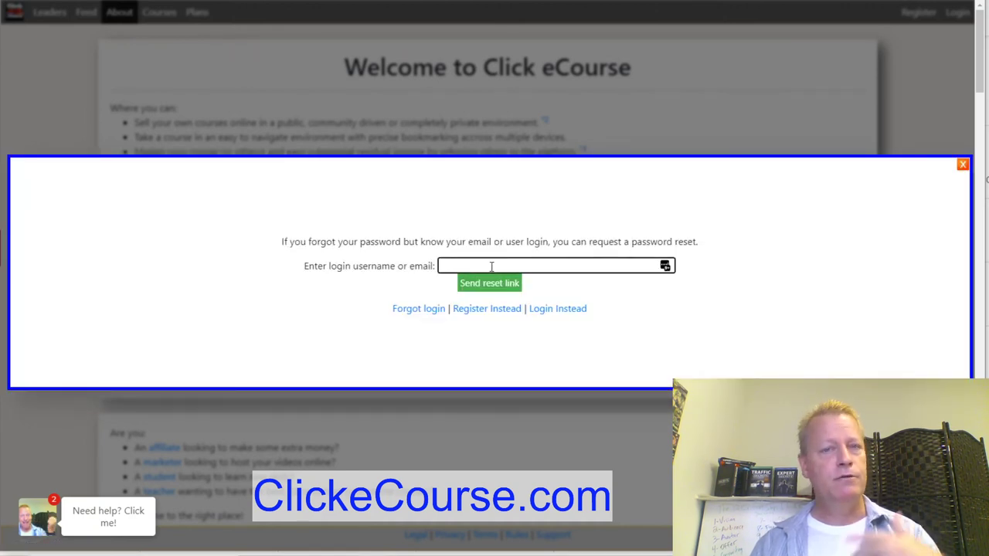
pyautogui.write('blogger2')
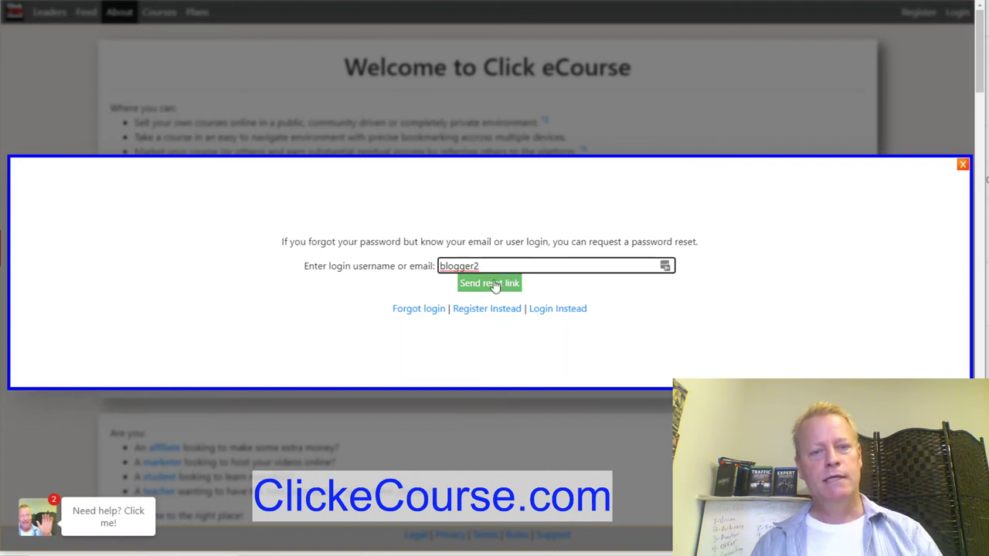
pyautogui.click(494, 283)
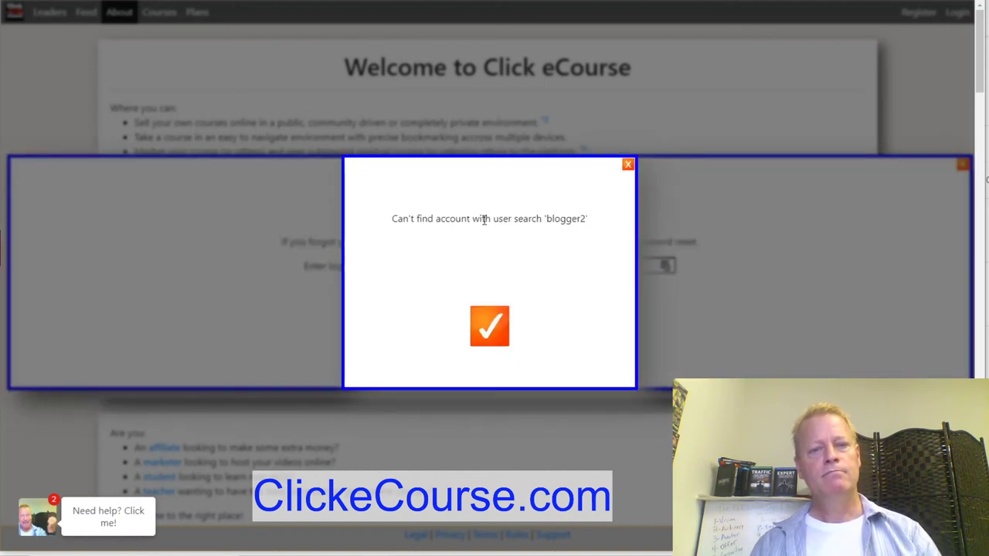
pyautogui.click(492, 331)
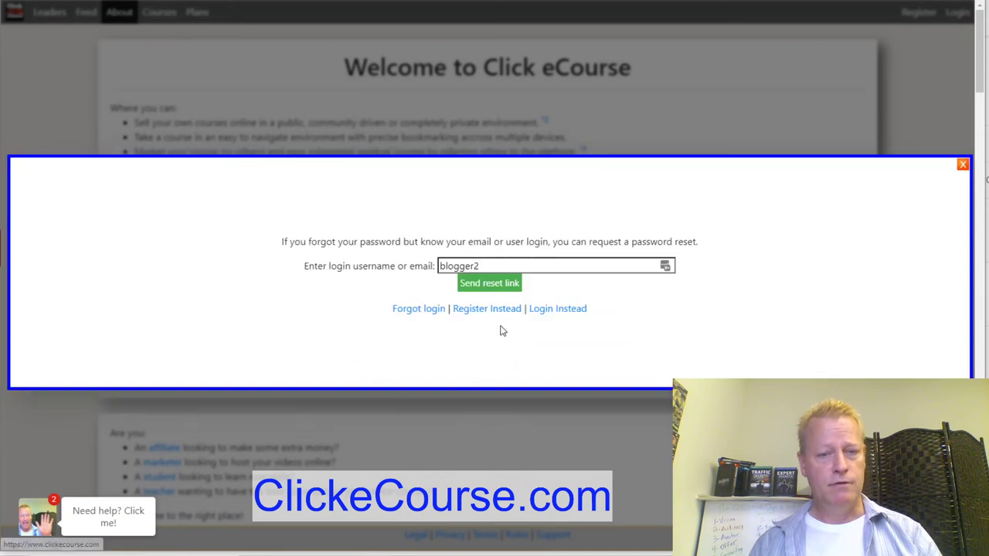
# - Resend the password reset link using the account's full e-mail address and close the confirmation
pyautogui.click(517, 266)
pyautogui.press('BackSpace')
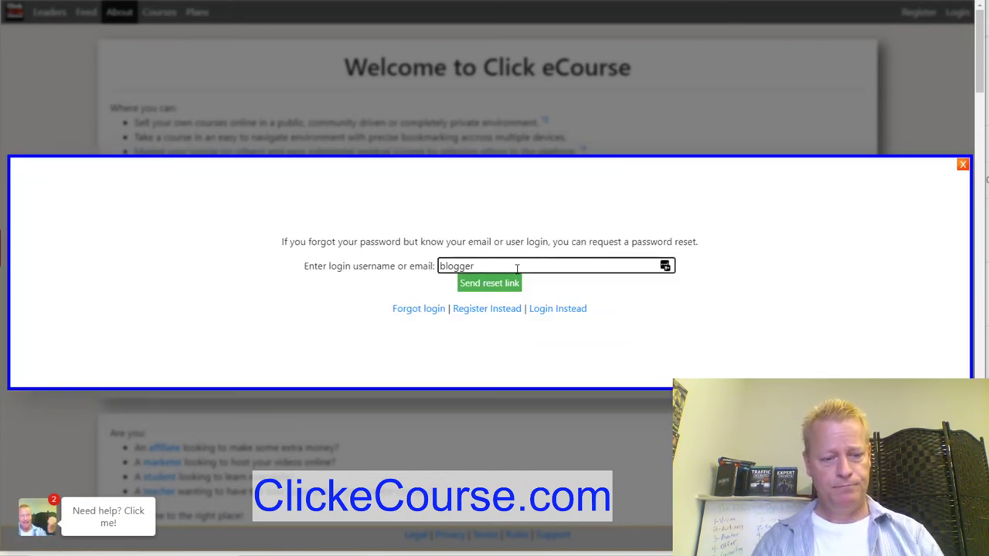
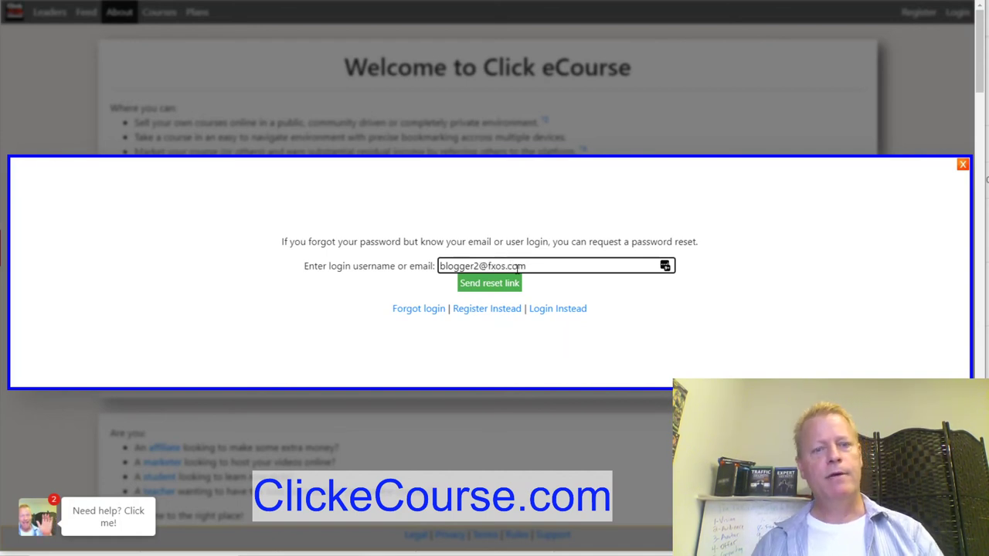
pyautogui.click(488, 283)
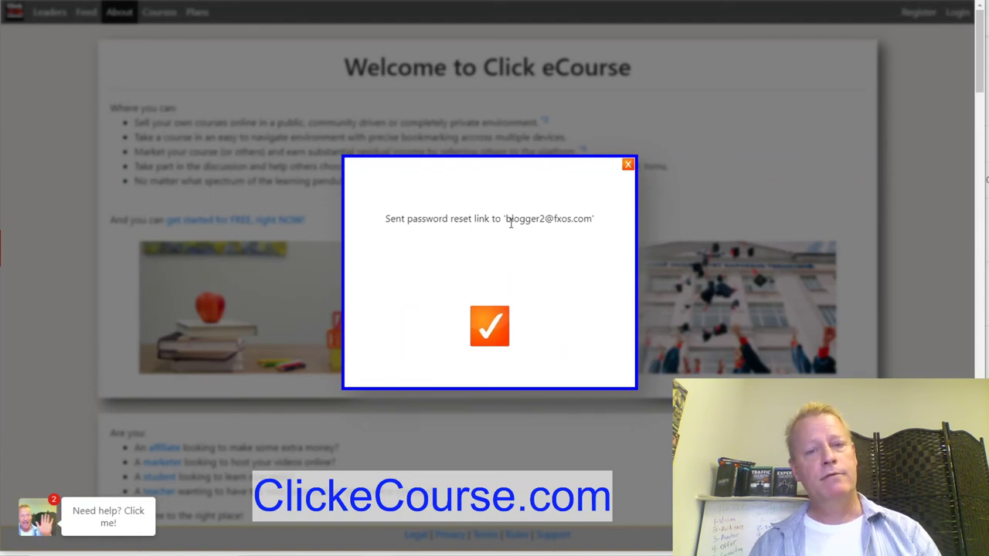
pyautogui.moveTo(502, 221); pyautogui.dragTo(573, 220)
pyautogui.click(255, 79)
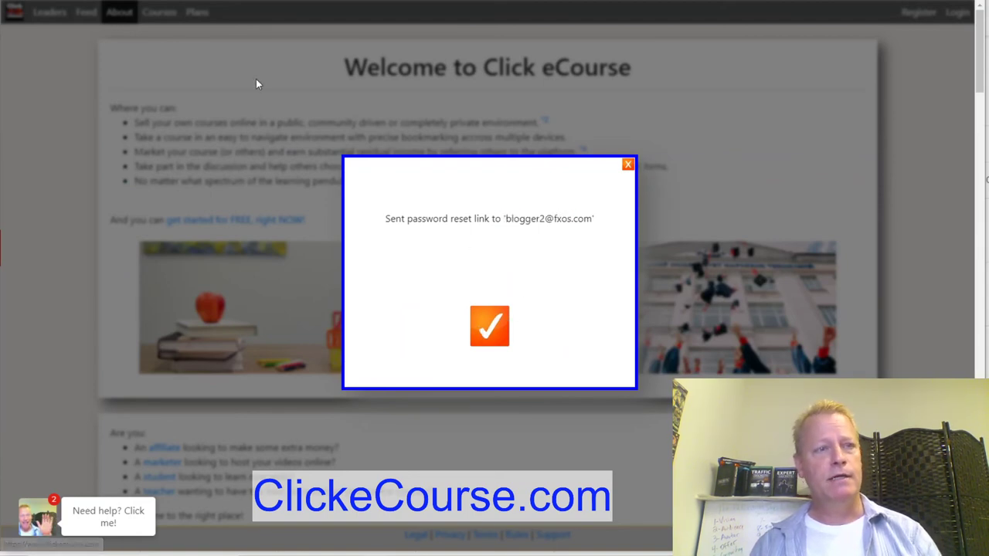
pyautogui.click(319, 55)
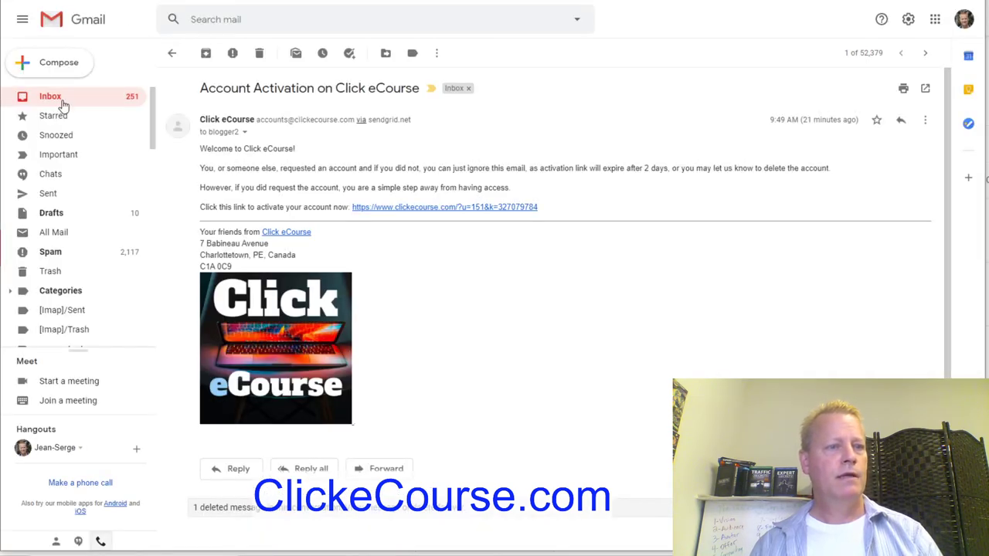
# - Refresh the Gmail inbox, open the 'Password Reset on Click eCourse' email and follow its two-day reset link
pyautogui.click(61, 98)
pyautogui.click(208, 53)
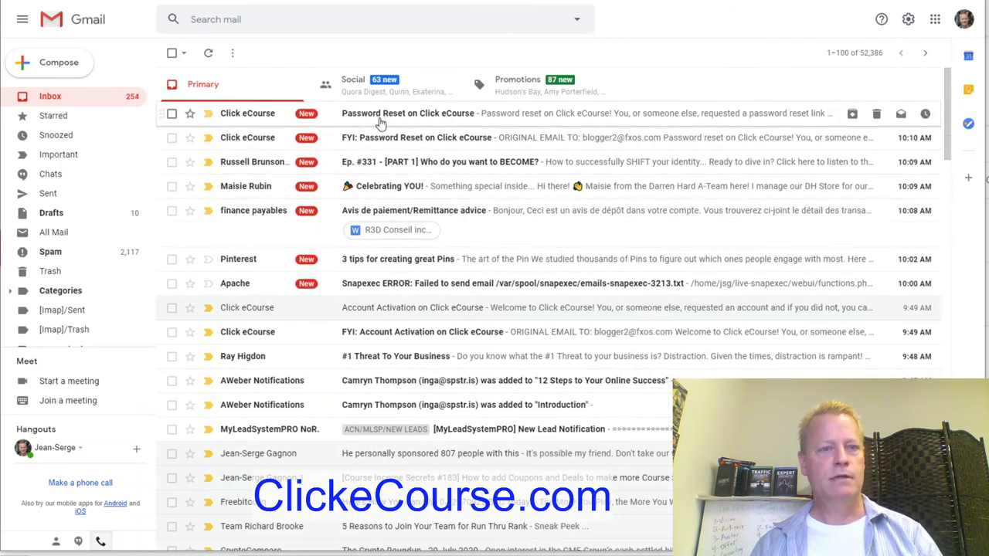
pyautogui.click(445, 114)
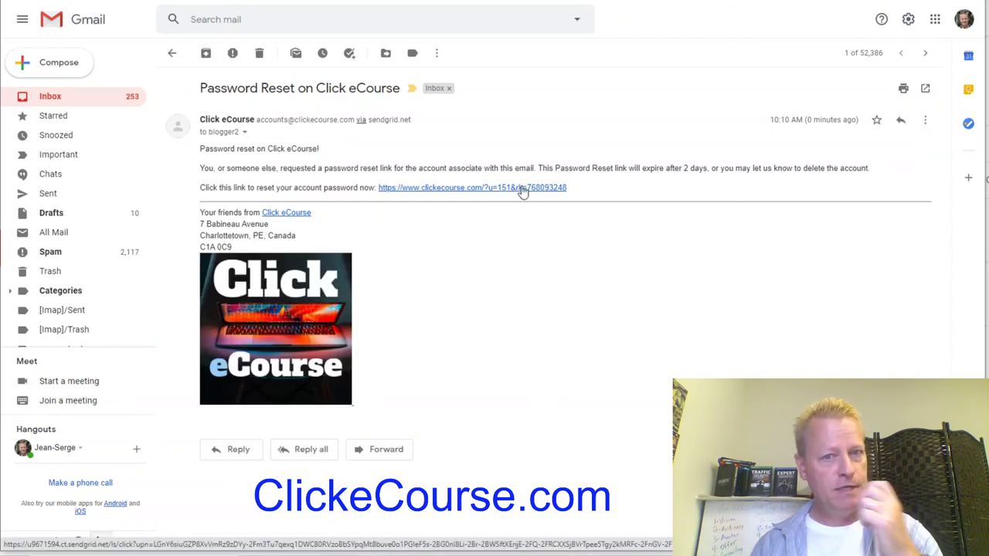
pyautogui.moveTo(682, 168); pyautogui.dragTo(736, 168)
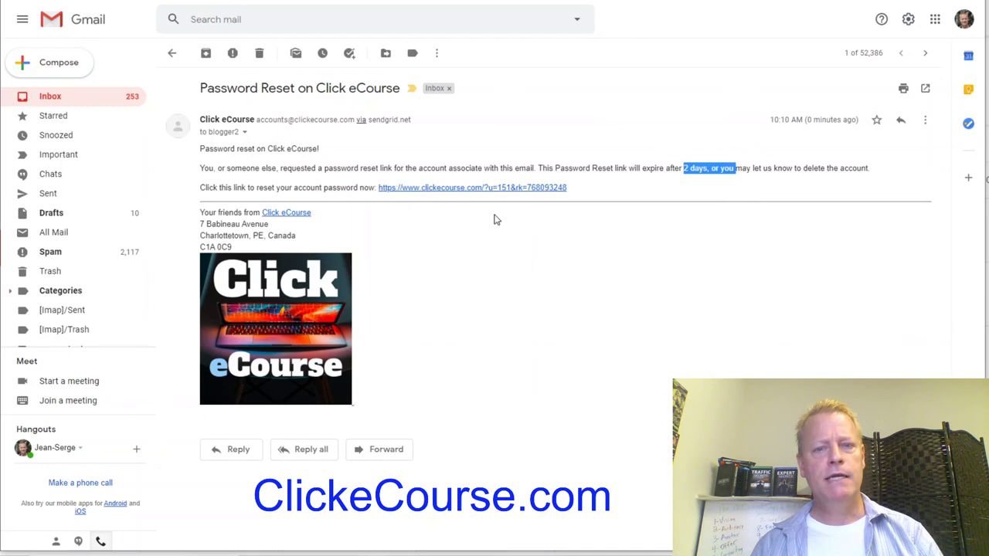
pyautogui.click(531, 224)
pyautogui.click(529, 189)
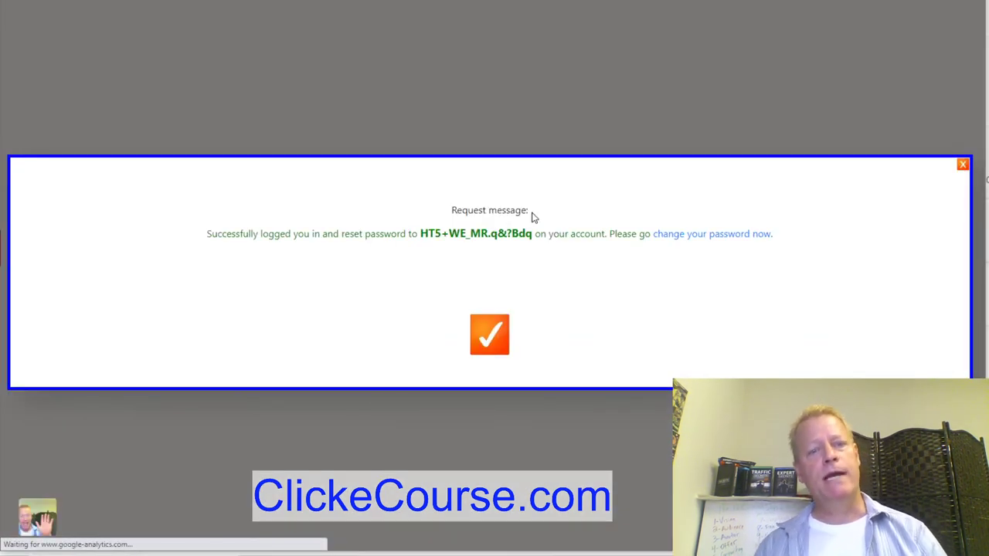
# - Select the temporary reset password for copying and go to the 'change your password now' page
pyautogui.moveTo(421, 234); pyautogui.dragTo(536, 247)
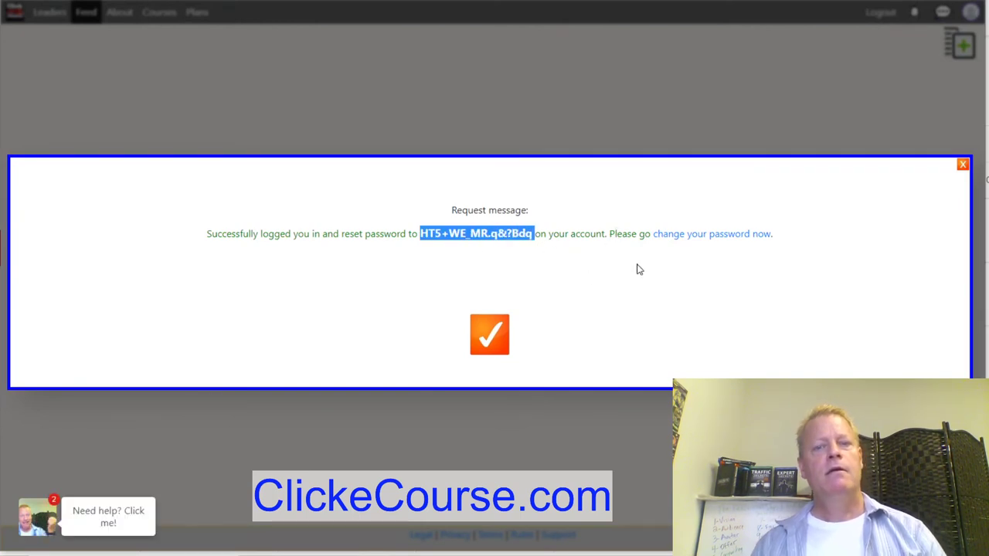
pyautogui.click(540, 238)
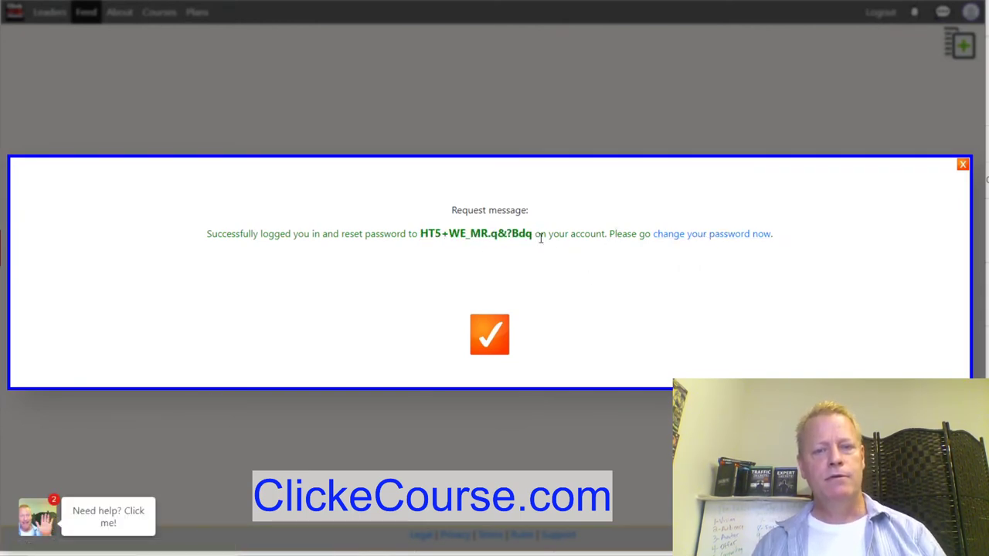
pyautogui.moveTo(420, 234); pyautogui.dragTo(535, 231)
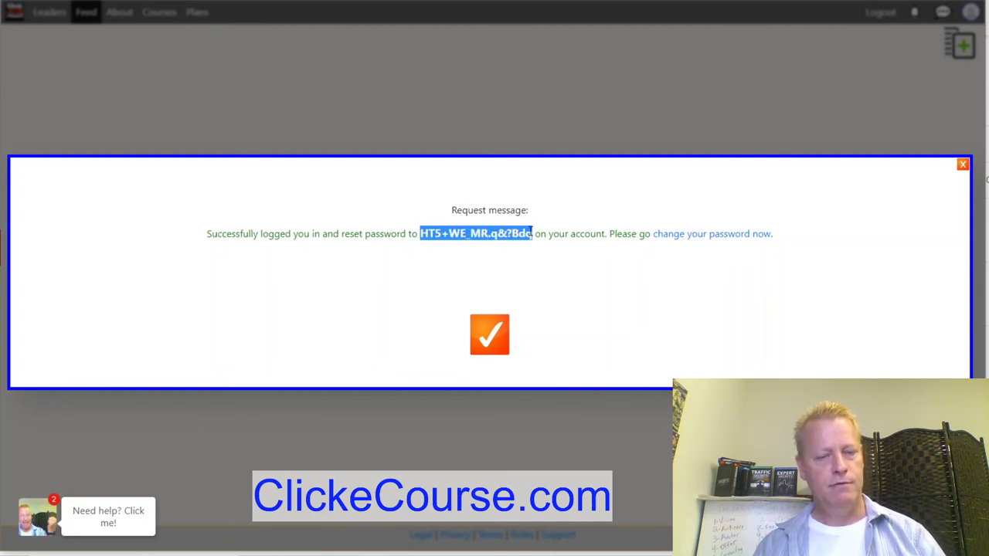
pyautogui.click(688, 238)
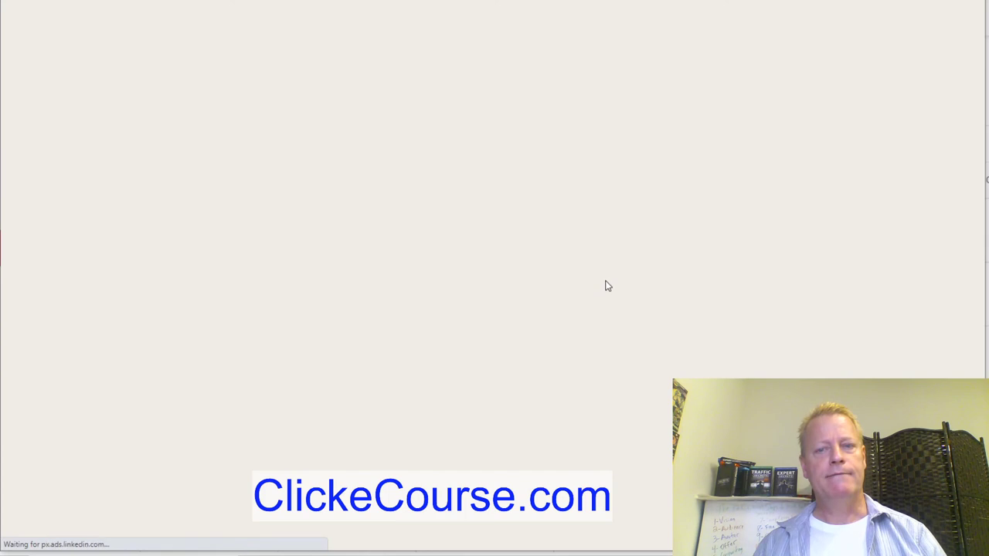
# - Replace the pasted temporary password with a new confirmed password, save it, and decline LastPass's update prompt
pyautogui.doubleClick(509, 101)
pyautogui.hotkey('ctrl', 'v')
pyautogui.click(485, 120)
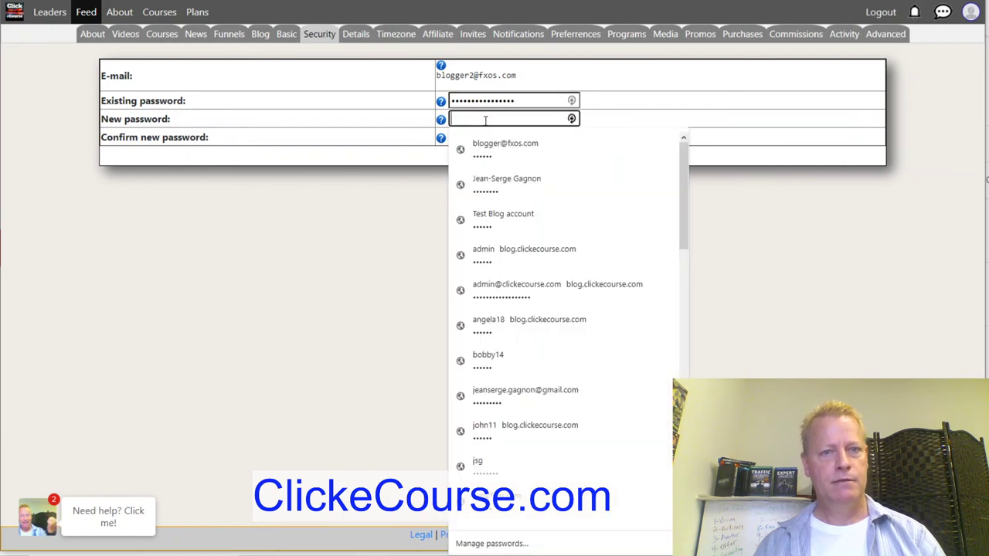
pyautogui.write('••••••')
pyautogui.press('Tab')
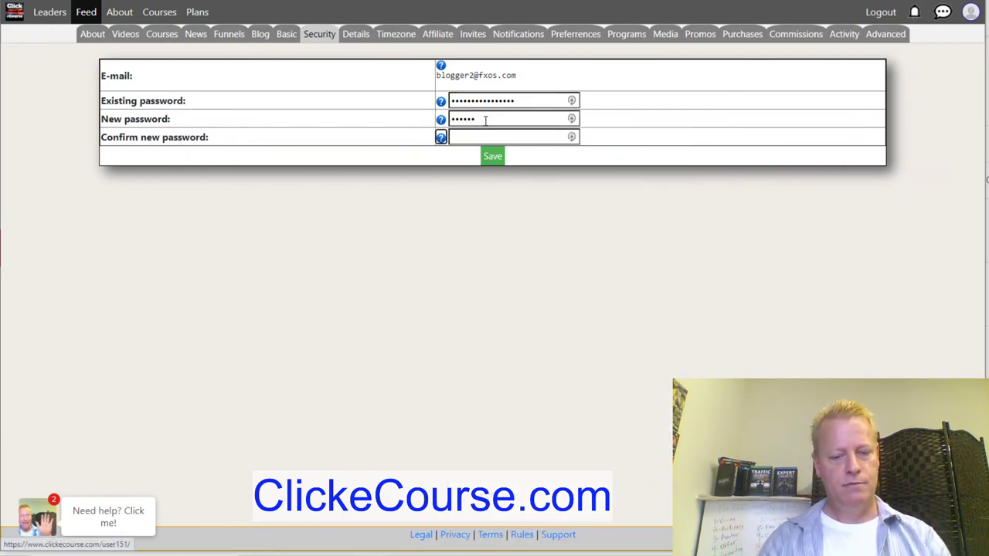
pyautogui.press('Tab')
pyautogui.write('••••••')
pyautogui.click(492, 157)
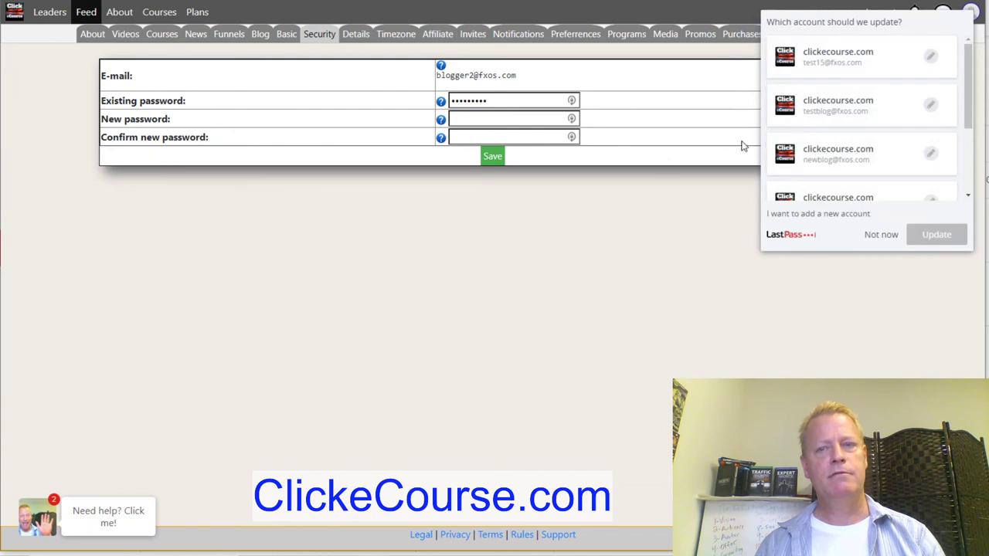
pyautogui.click(880, 236)
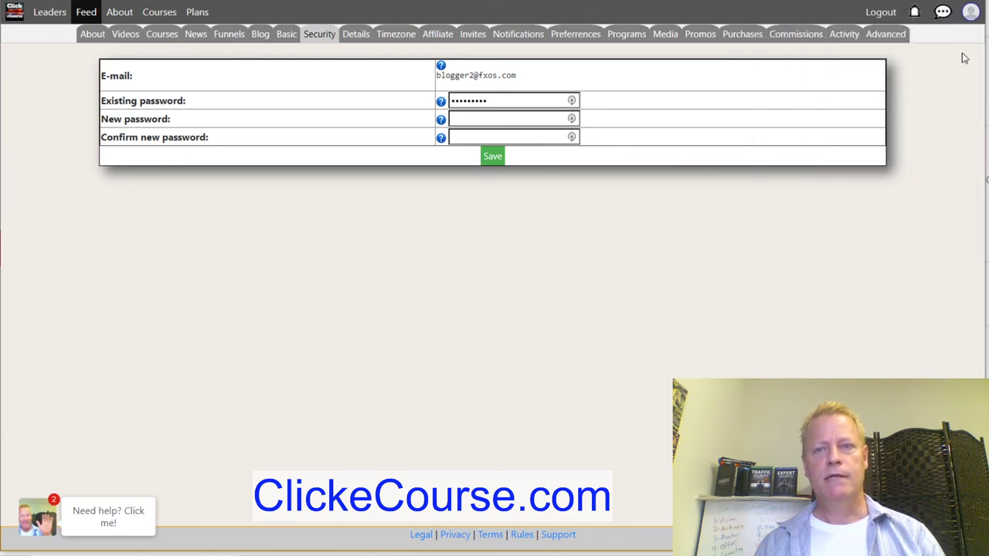
pyautogui.click(970, 12)
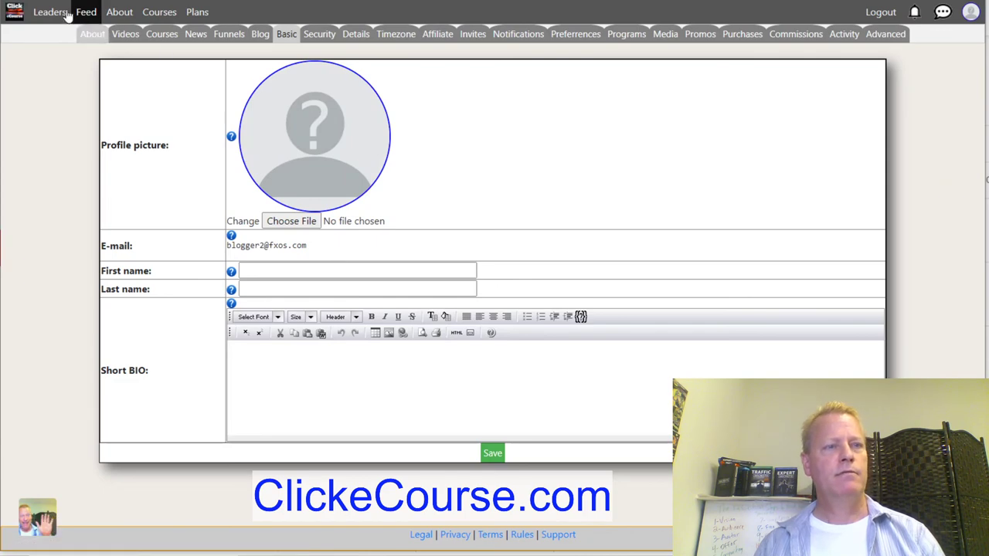
# - Check the Leaders page of member point rankings
pyautogui.click(67, 13)
pyautogui.scroll(-4, 518, 215)
pyautogui.scroll(4, 519, 215)
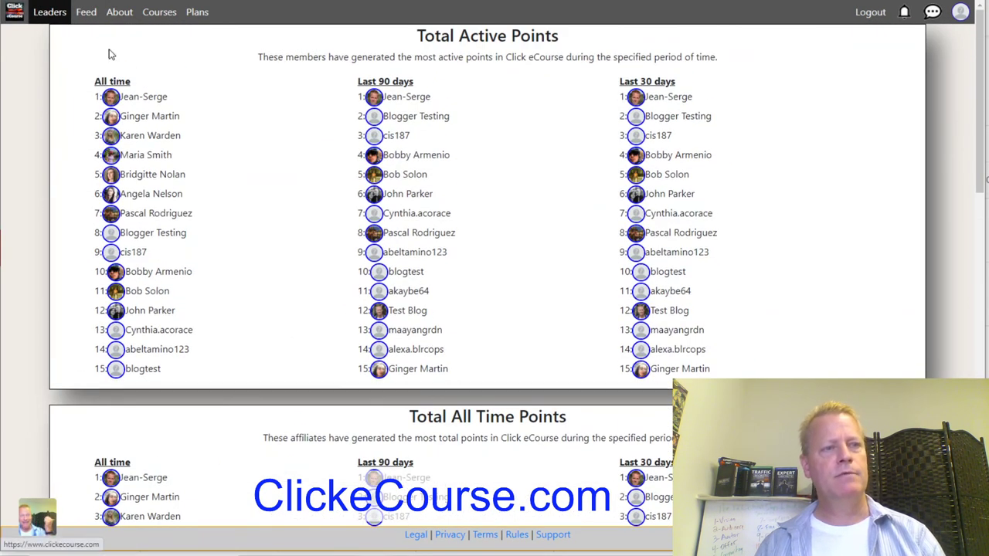
# - Scroll through the activity Feed of lesson additions and course ratings, then open the Courses catalogue
pyautogui.click(86, 12)
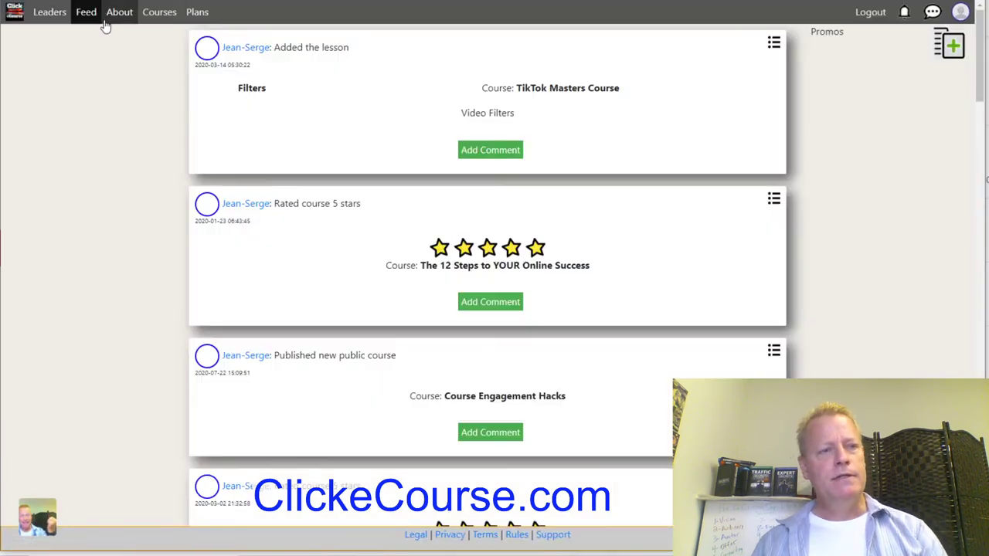
pyautogui.scroll(-8, 514, 190)
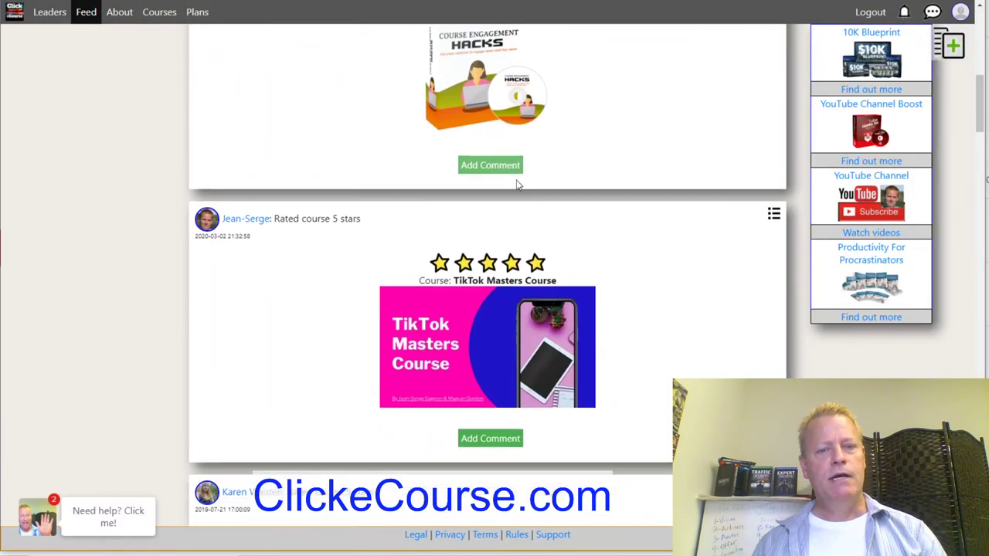
pyautogui.scroll(-20, 517, 182)
pyautogui.scroll(-20, 525, 162)
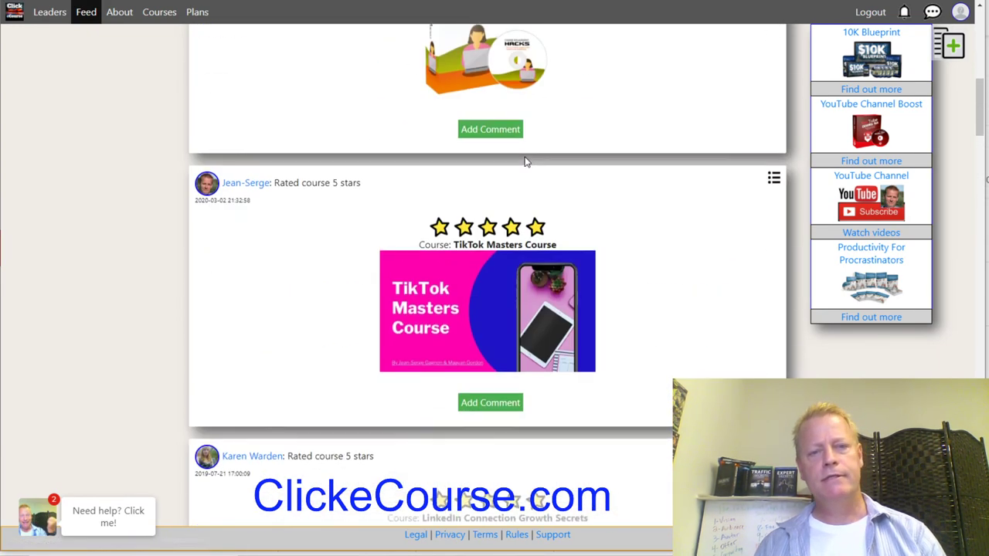
pyautogui.scroll(-5, 524, 161)
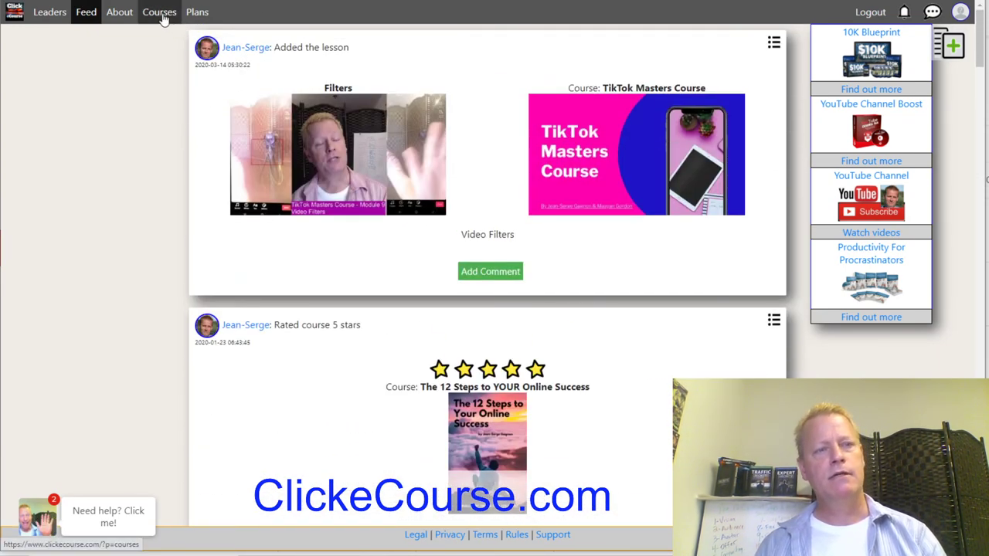
pyautogui.click(163, 16)
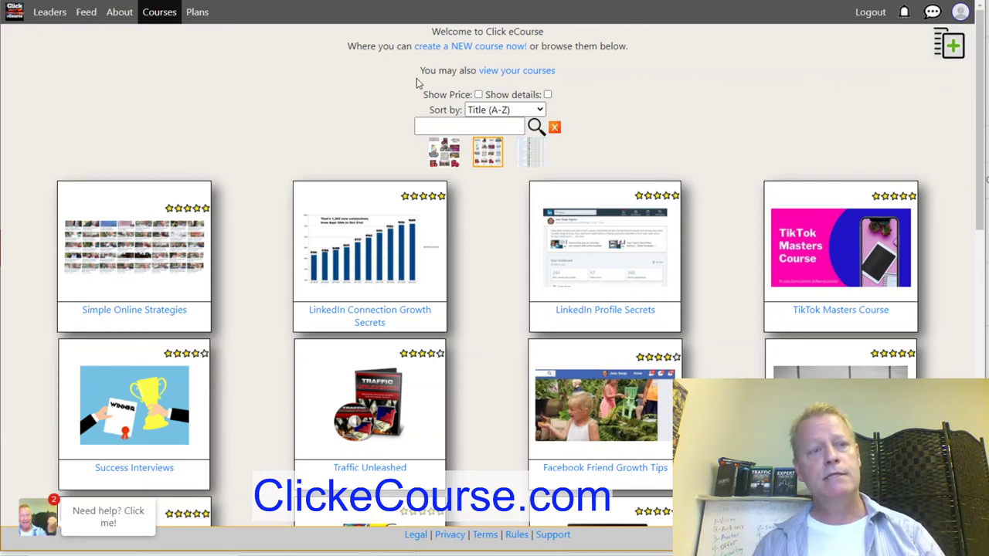
# - Review the membership Plans comparison table, highlighting the Free plan heading and own domain name row
pyautogui.click(194, 12)
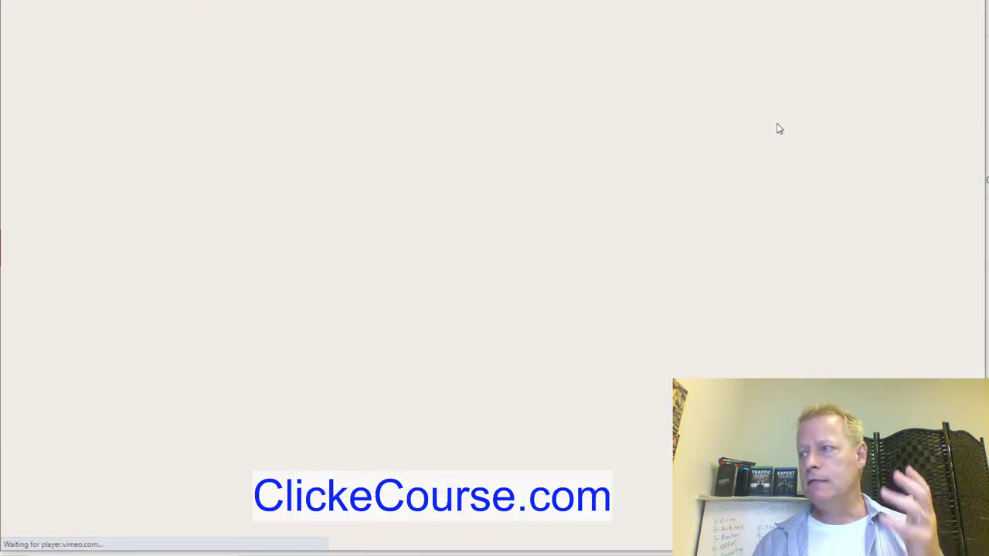
pyautogui.scroll(-5, 482, 276)
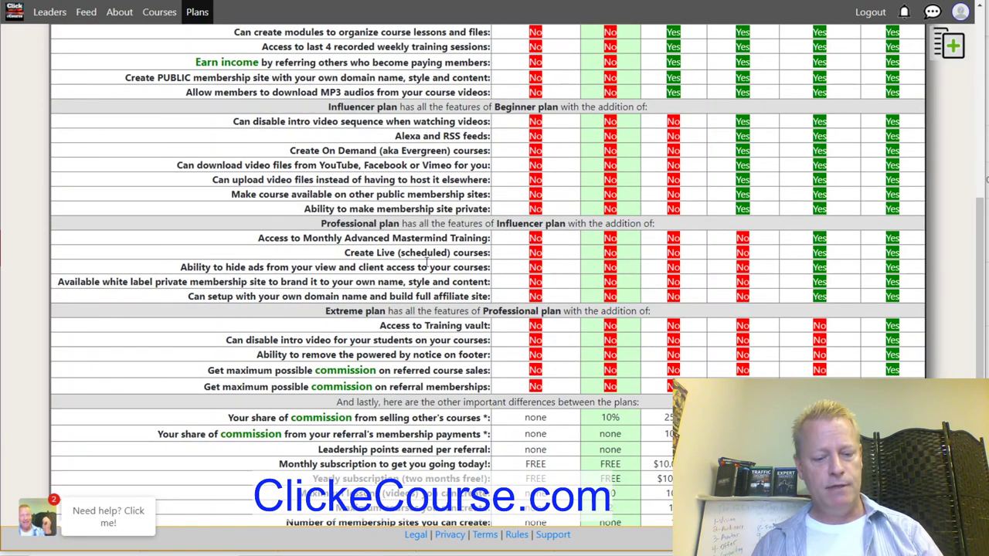
pyautogui.scroll(5, 425, 262)
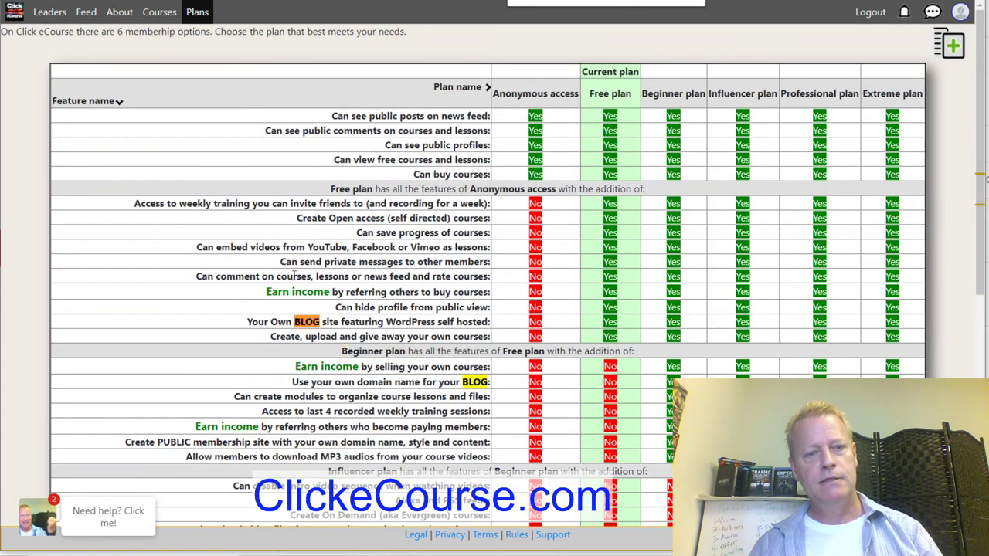
pyautogui.scroll(-1, 293, 276)
pyautogui.moveTo(326, 128); pyautogui.dragTo(389, 124)
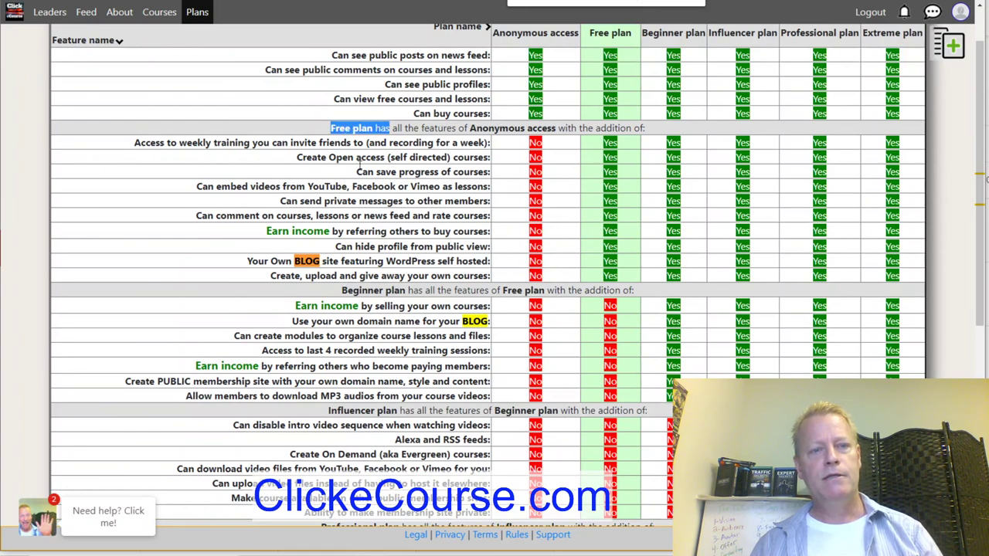
pyautogui.moveTo(259, 262); pyautogui.dragTo(492, 265)
pyautogui.scroll(-3, 448, 209)
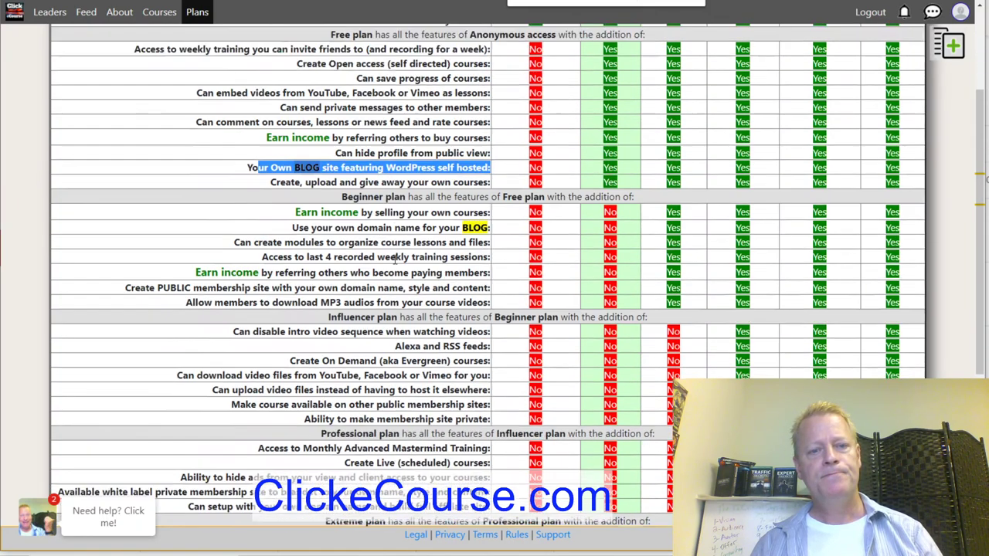
pyautogui.moveTo(316, 139); pyautogui.dragTo(449, 138)
pyautogui.scroll(-4, 427, 178)
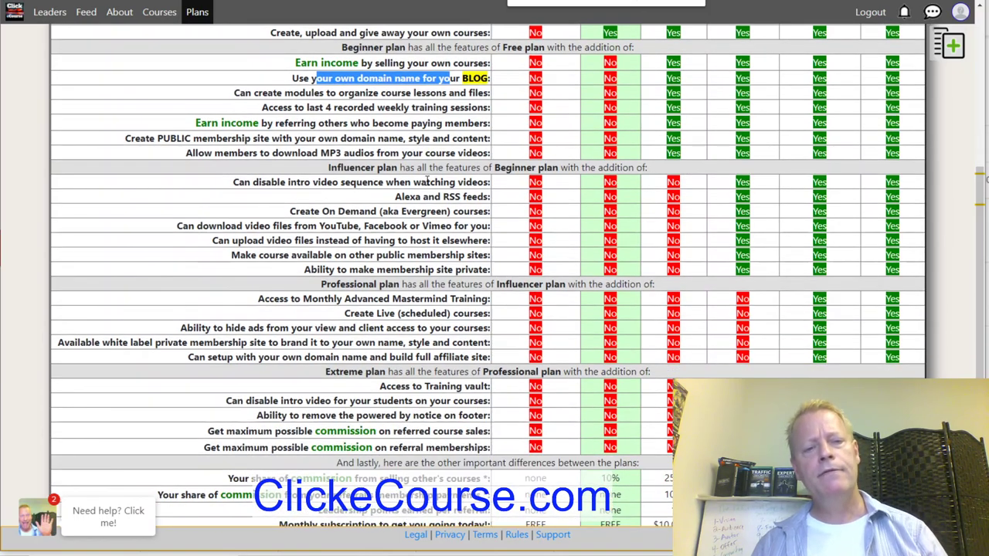
pyautogui.scroll(5, 428, 177)
pyautogui.scroll(-4, 427, 178)
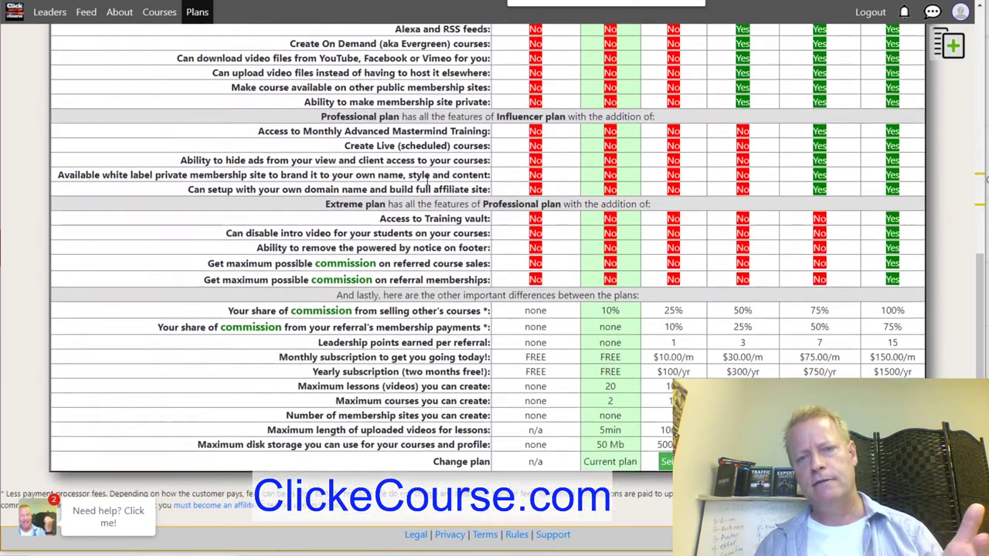
pyautogui.scroll(9, 433, 179)
pyautogui.click(653, 91)
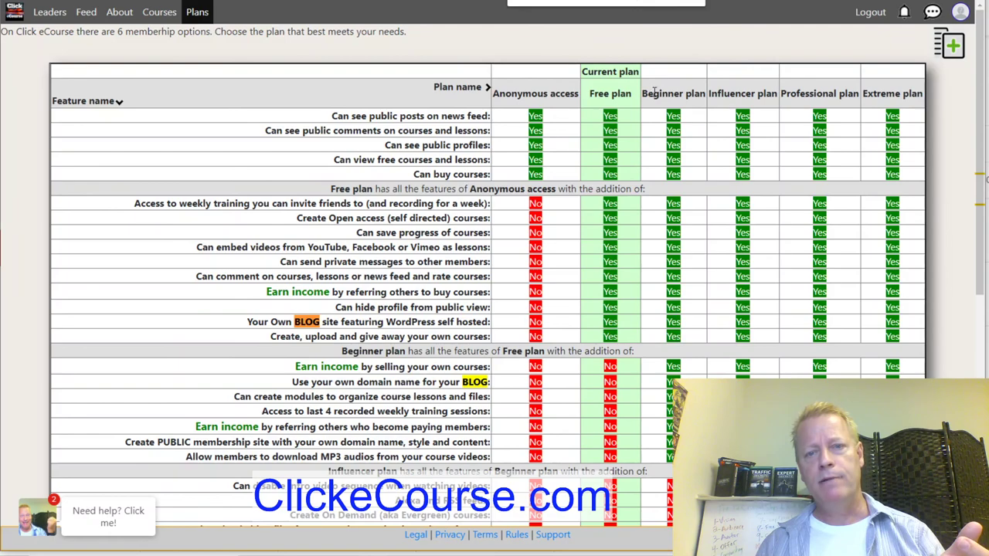
# - Scroll through the About page's affiliate and For marketers sections
pyautogui.scroll(-7, 661, 266)
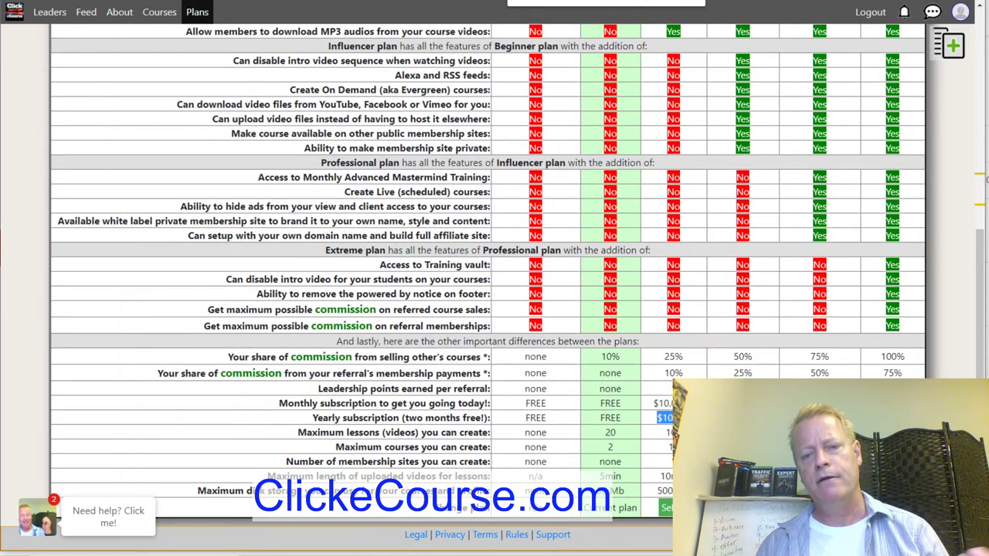
pyautogui.scroll(5, 465, 372)
pyautogui.scroll(3, 465, 375)
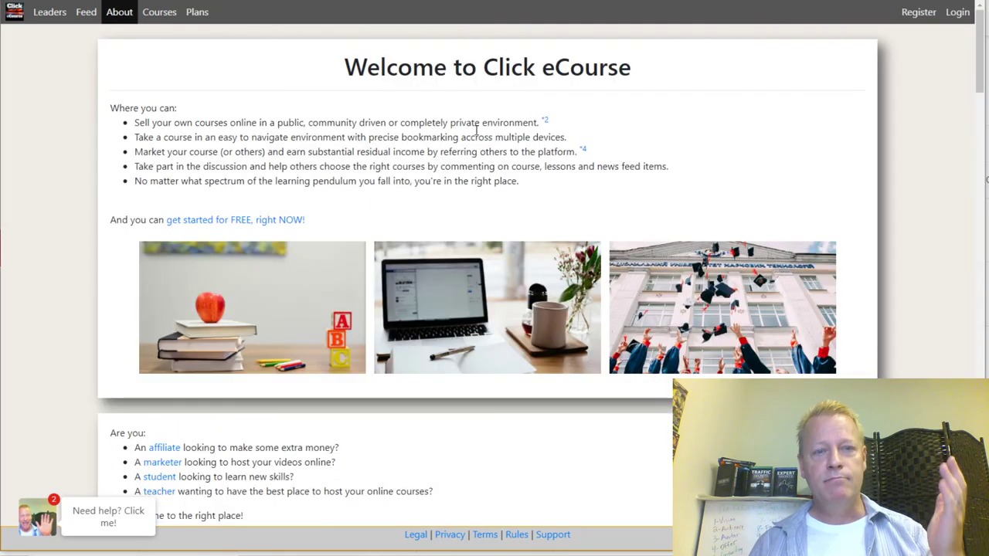
pyautogui.scroll(-8, 481, 128)
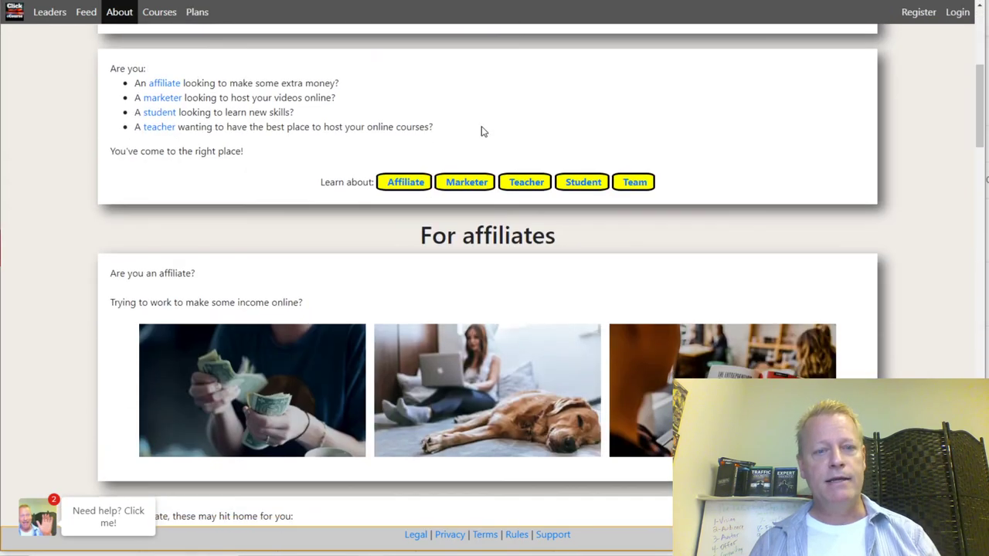
pyautogui.scroll(-4, 481, 128)
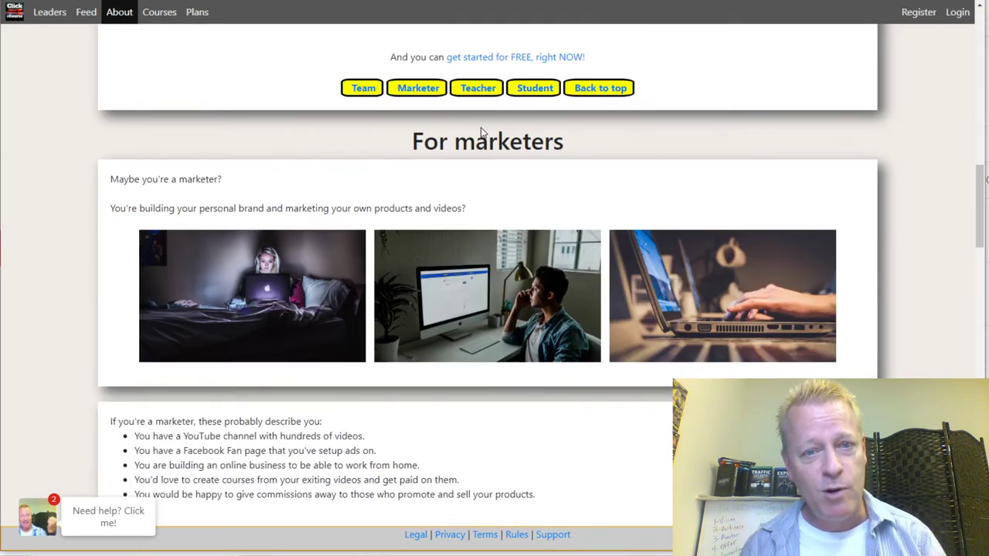
pyautogui.scroll(8, 481, 131)
pyautogui.scroll(5, 481, 133)
pyautogui.scroll(-11, 481, 132)
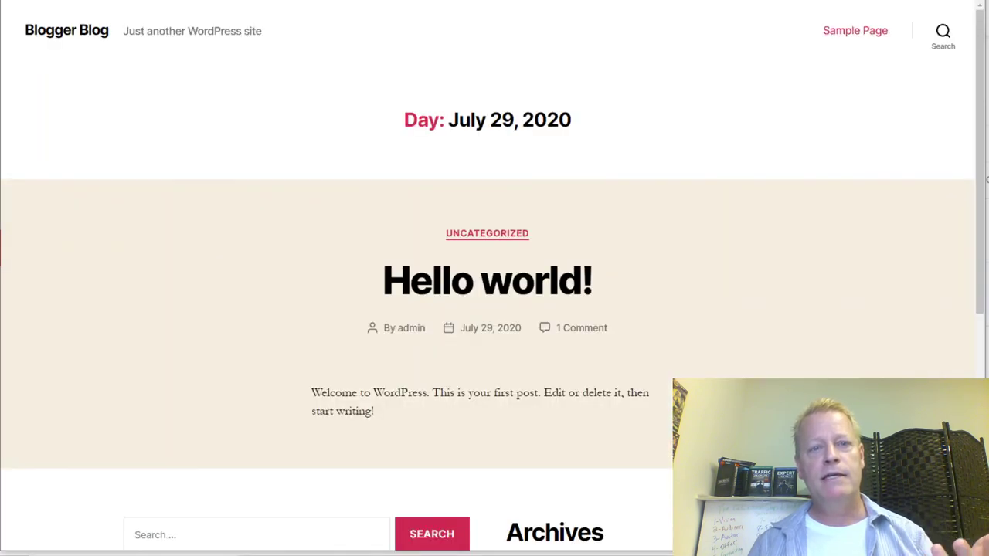
# - Scroll the plain Blogger Blog page with its single Hello world! post
pyautogui.scroll(-5, 567, 117)
pyautogui.scroll(4, 567, 111)
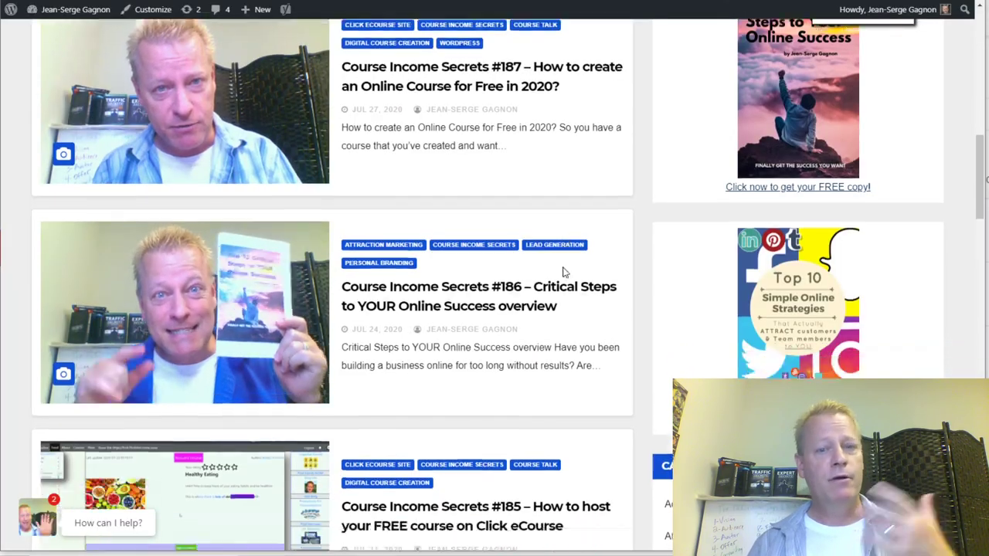
pyautogui.scroll(-5, 563, 272)
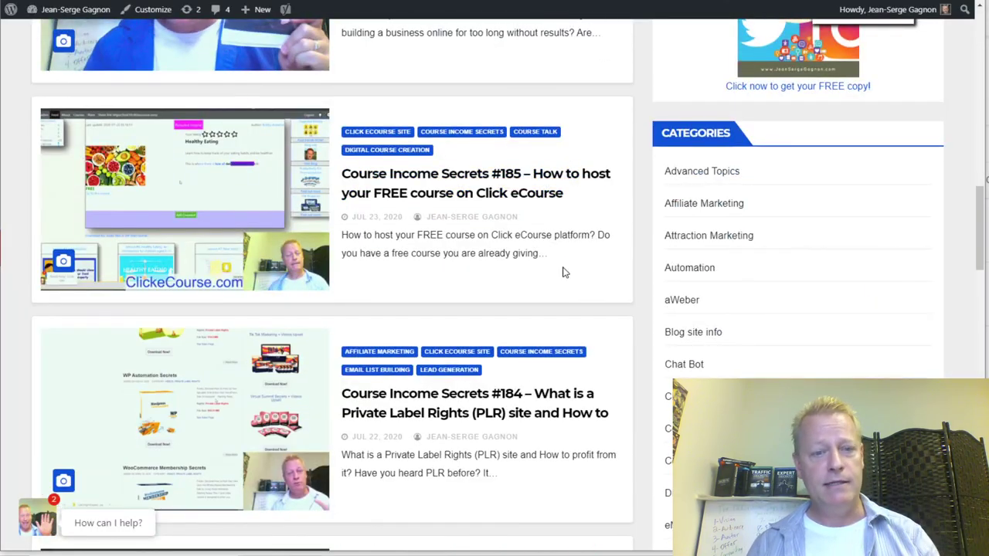
pyautogui.scroll(9, 563, 272)
pyautogui.scroll(5, 562, 272)
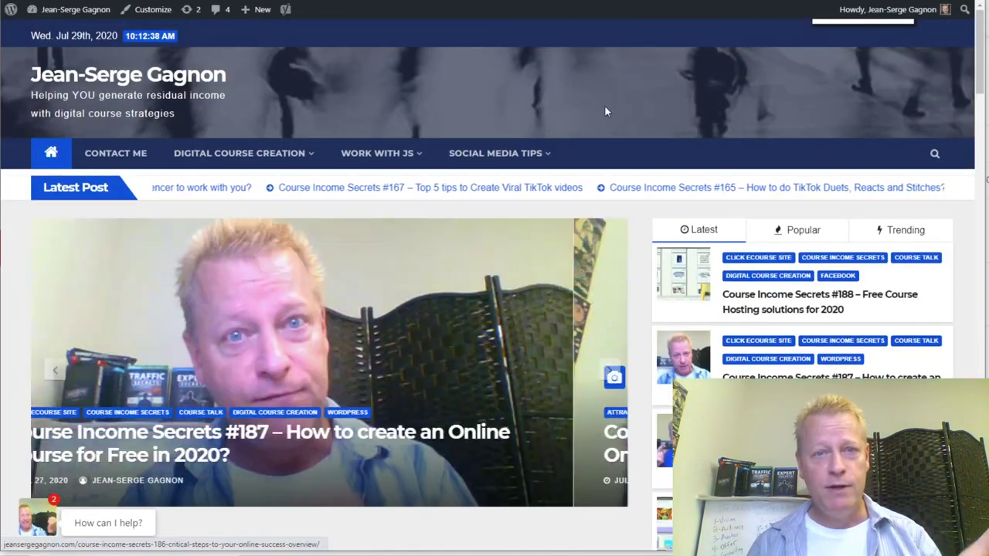
# - Scroll the fuller course blog's post list to Course Income Secrets #188 and #187
pyautogui.scroll(-10, 518, 392)
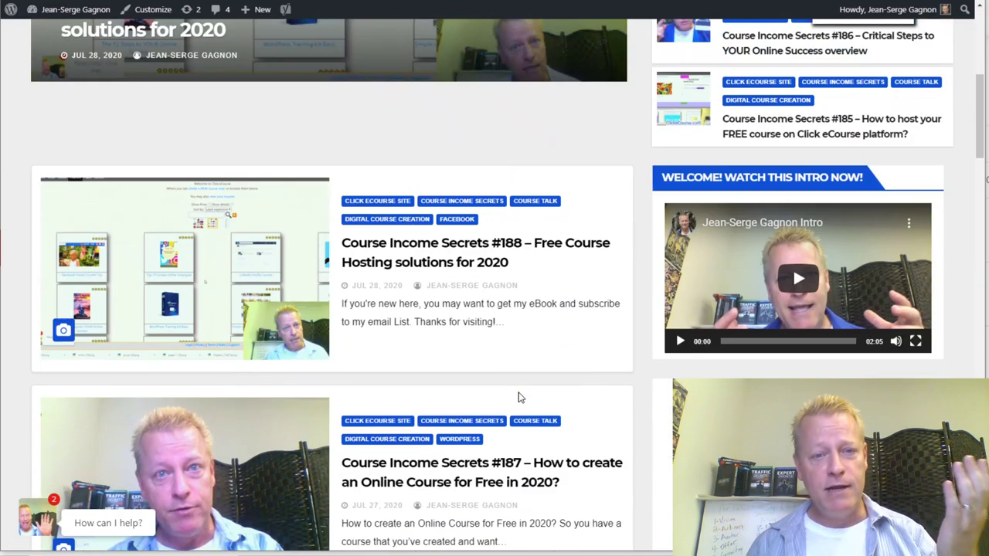
pyautogui.scroll(-5, 518, 392)
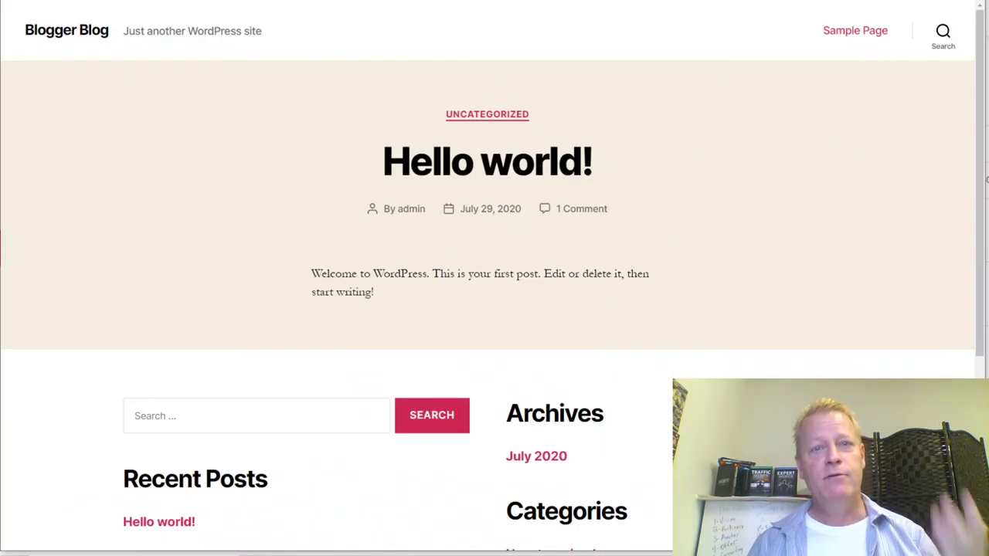
pyautogui.scroll(-4, 591, 347)
pyautogui.scroll(1, 593, 349)
pyautogui.scroll(3, 593, 349)
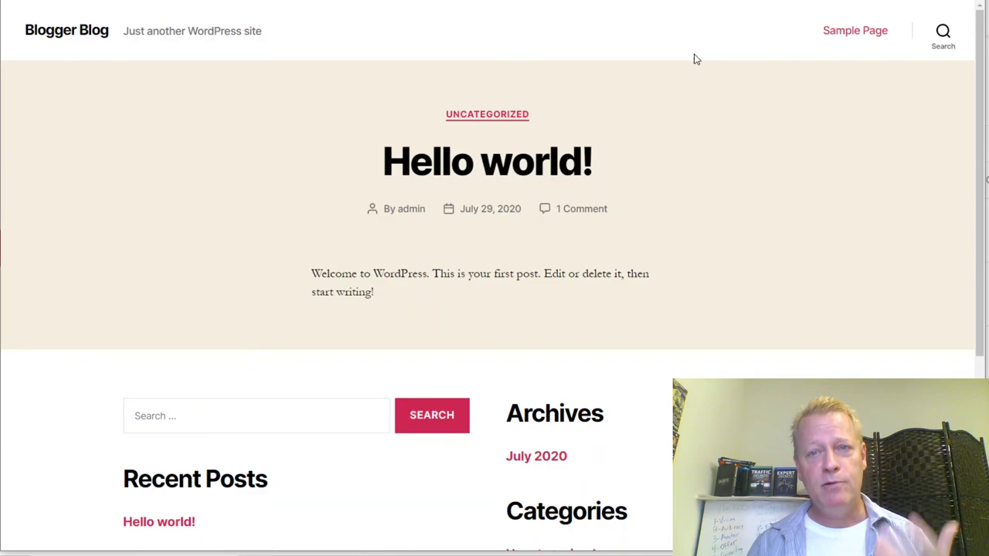
pyautogui.scroll(-3, 587, 115)
pyautogui.scroll(3, 618, 77)
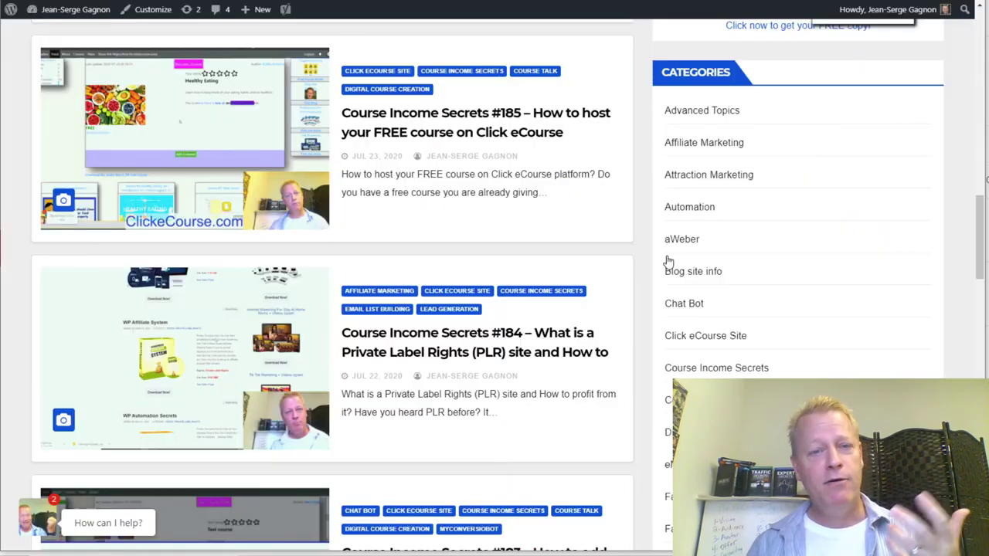
pyautogui.scroll(-12, 628, 255)
pyautogui.scroll(14, 629, 253)
pyautogui.scroll(5, 628, 253)
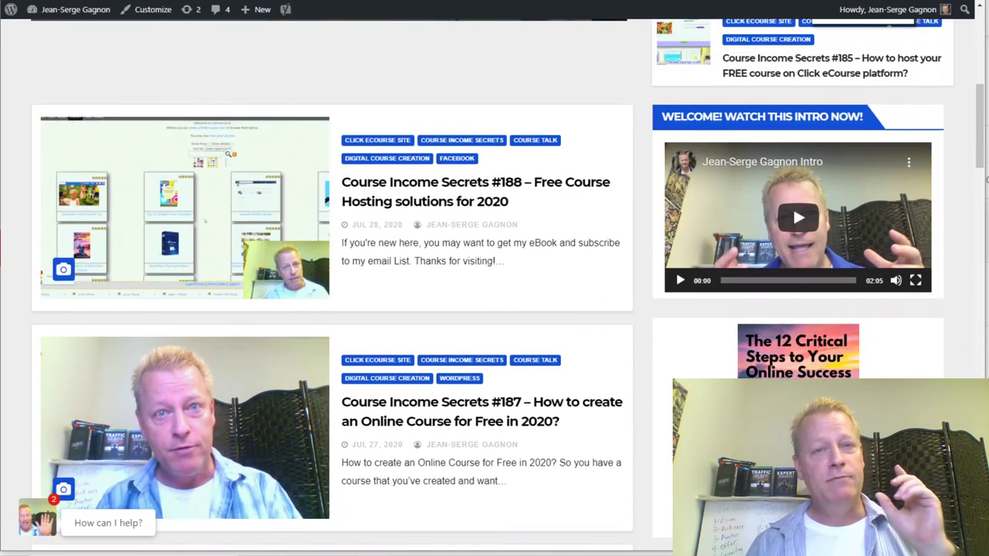